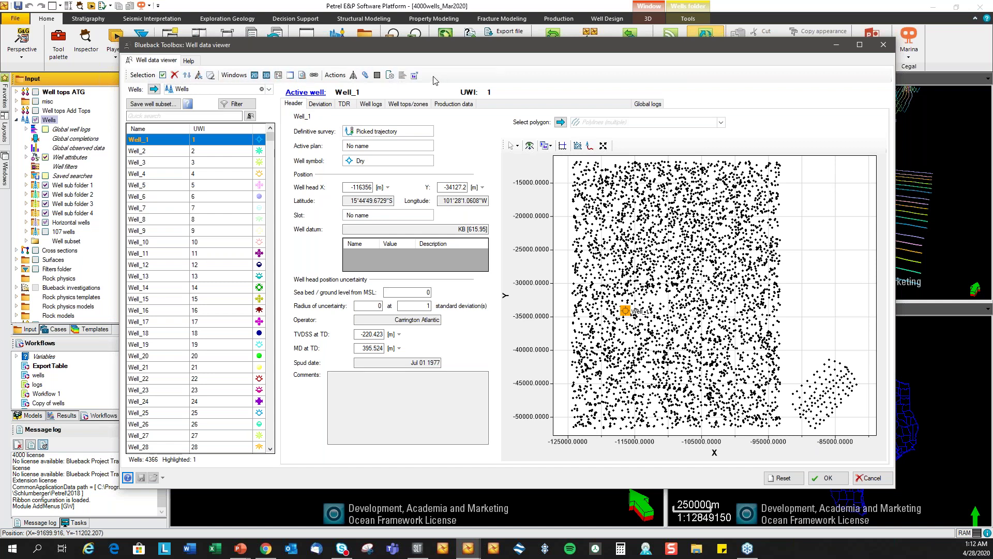
left_click_drag(463, 50, 451, 49)
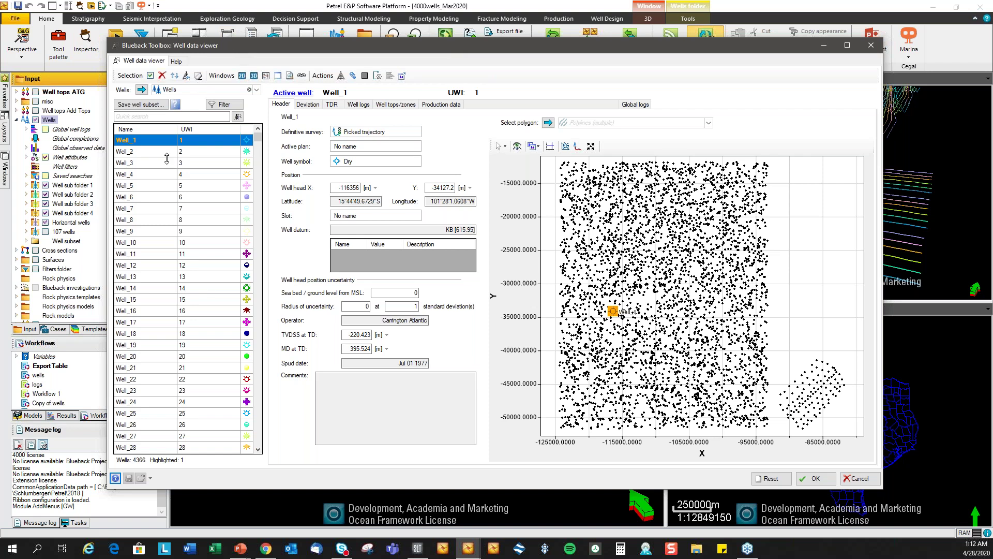
mouse_move(257, 139)
left_mouse_down()
mouse_move(257, 382)
mouse_move(256, 138)
left_mouse_up()
left_click_drag(341, 54, 319, 50)
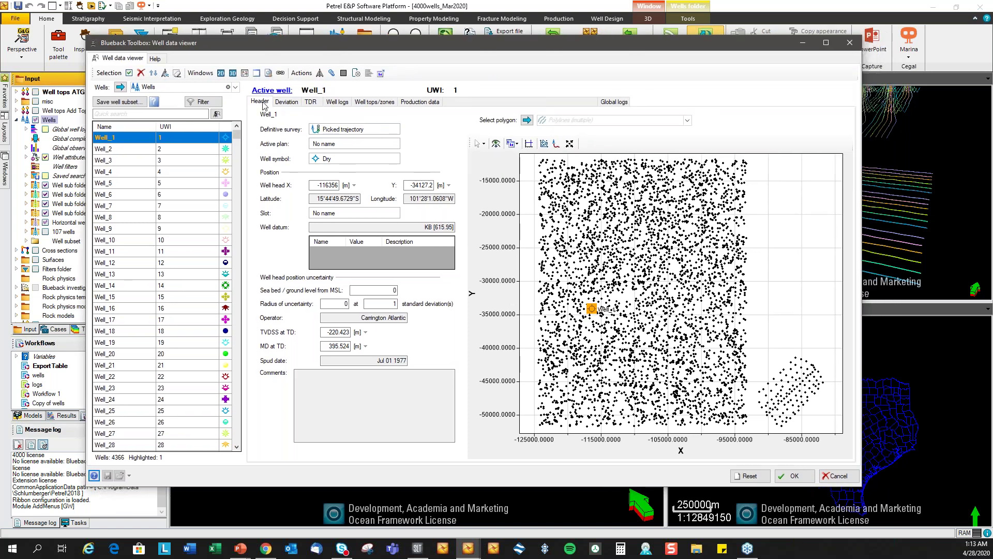
Review Well_1's deviation, TDR, well logs, well tops, production data and the global logs, and return to its header information.
left_click(288, 104)
left_click(311, 102)
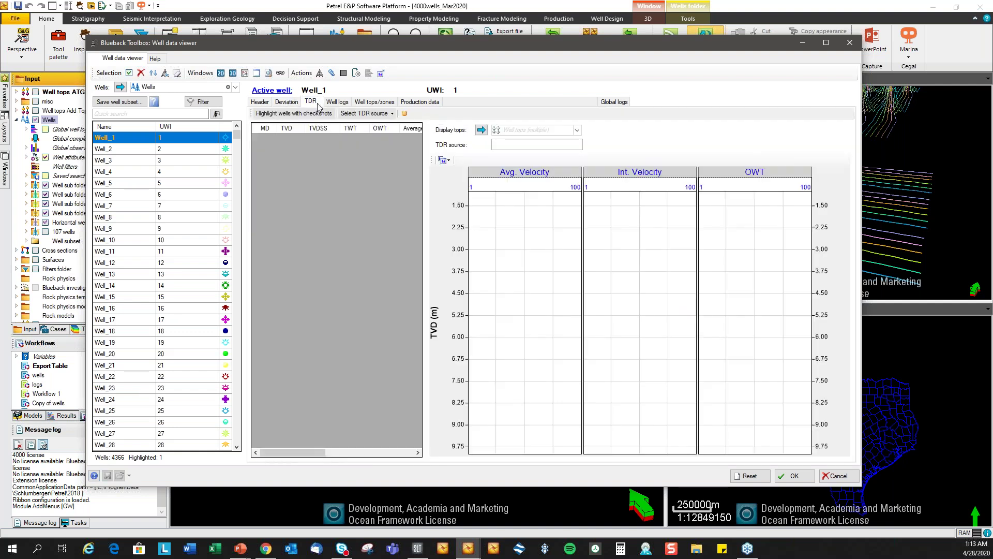
left_click(336, 103)
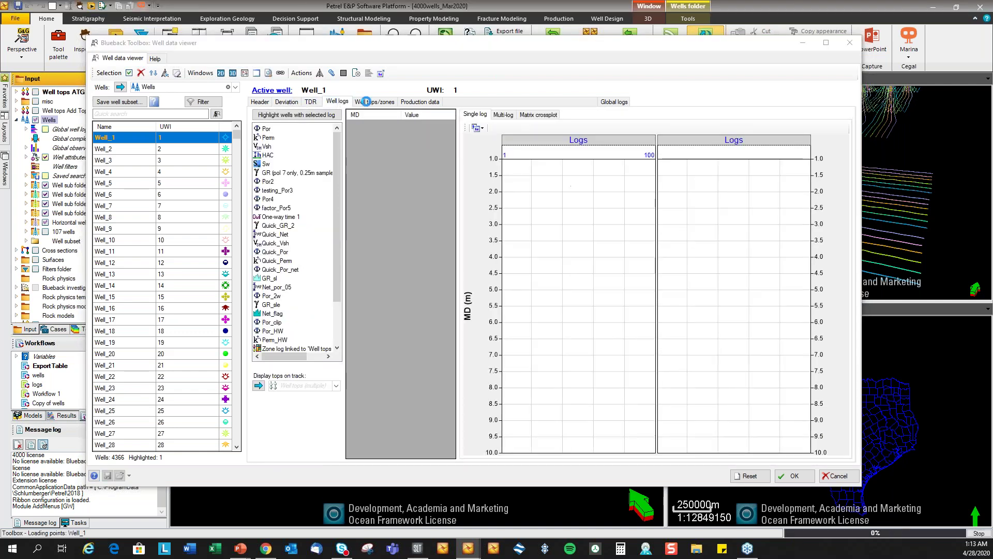
left_click(369, 103)
left_click(419, 102)
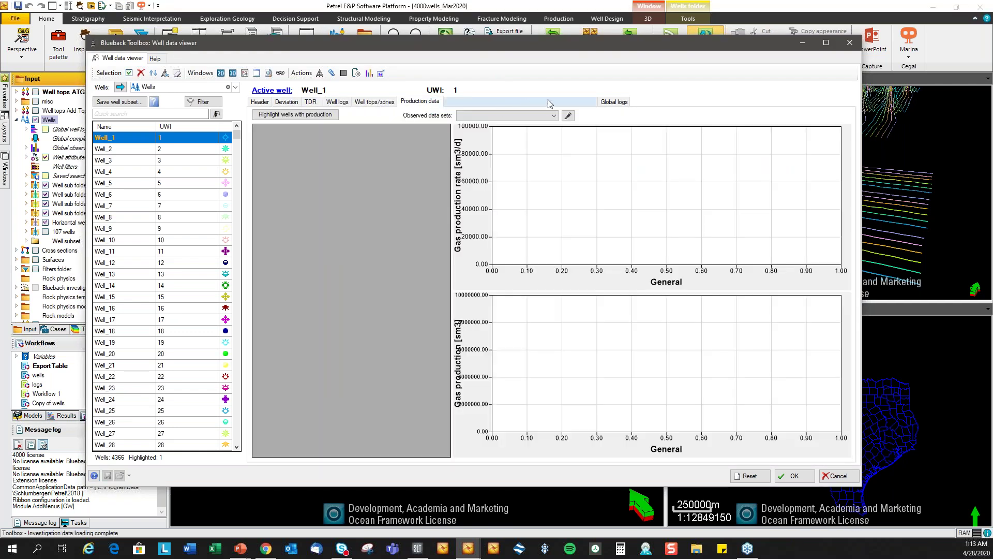
left_click(614, 102)
left_click(261, 102)
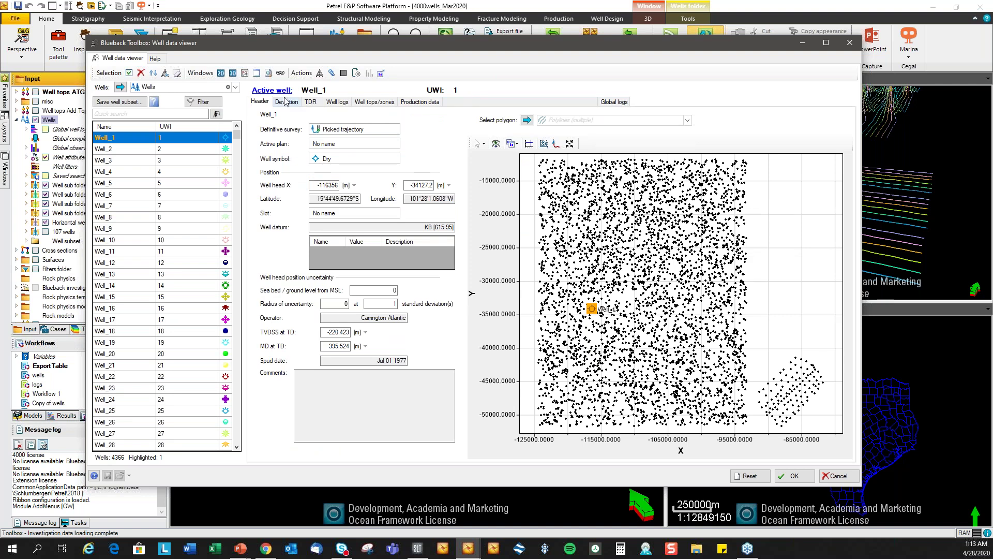
Open Well_1's own settings beside the data viewer to compare its survey and position settings with the header, and close them.
left_click_drag(393, 44, 407, 34)
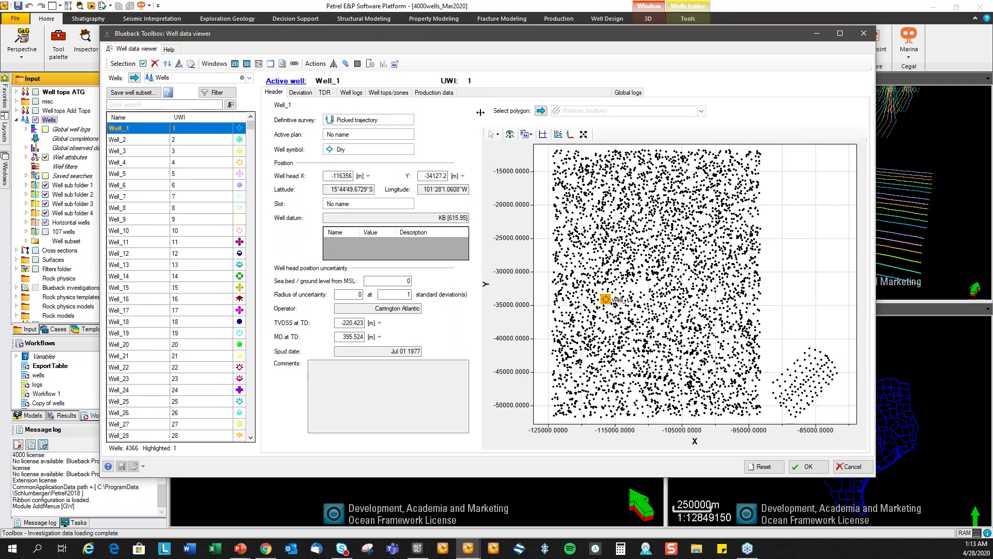
left_click_drag(493, 41, 548, 30)
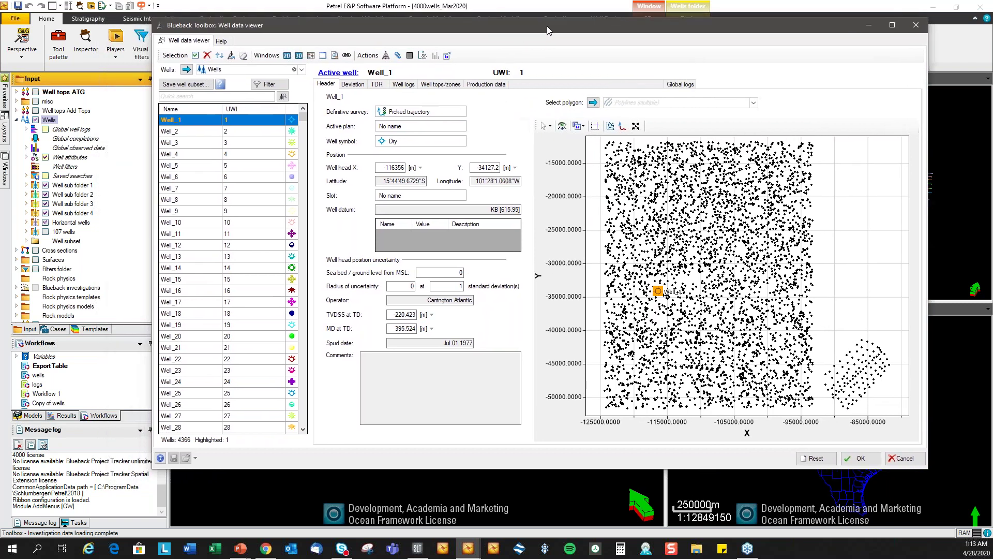
left_click(422, 56)
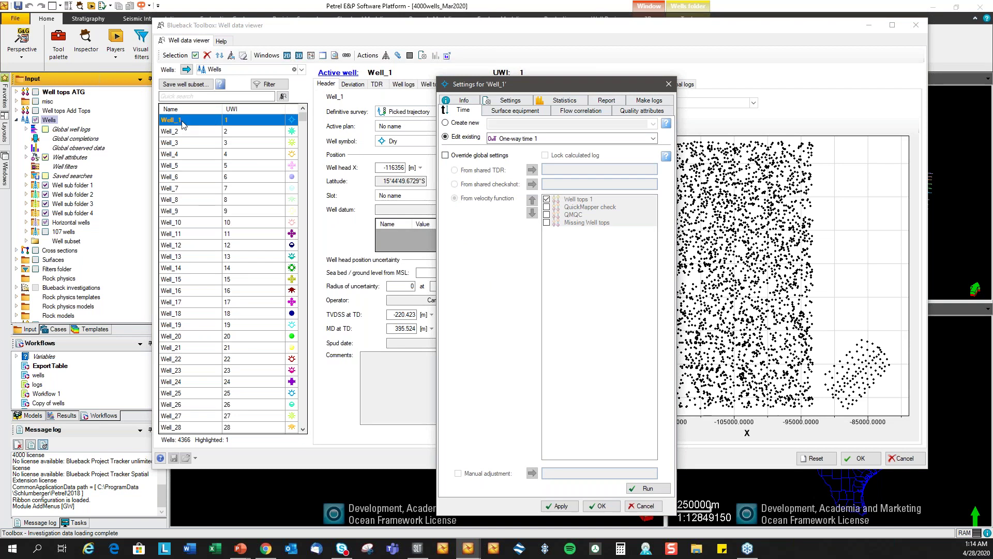
left_click(508, 100)
left_click_drag(548, 89, 648, 74)
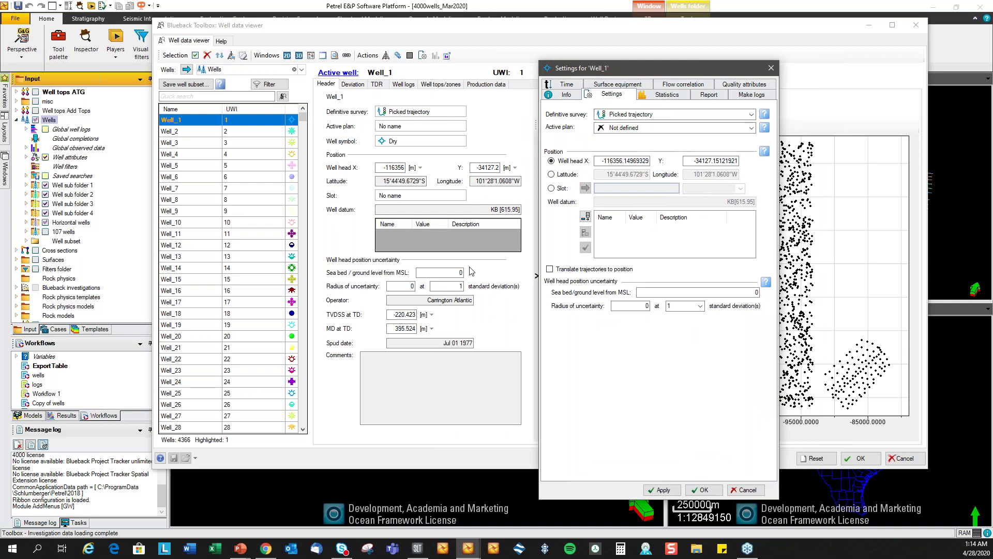
left_click(772, 68)
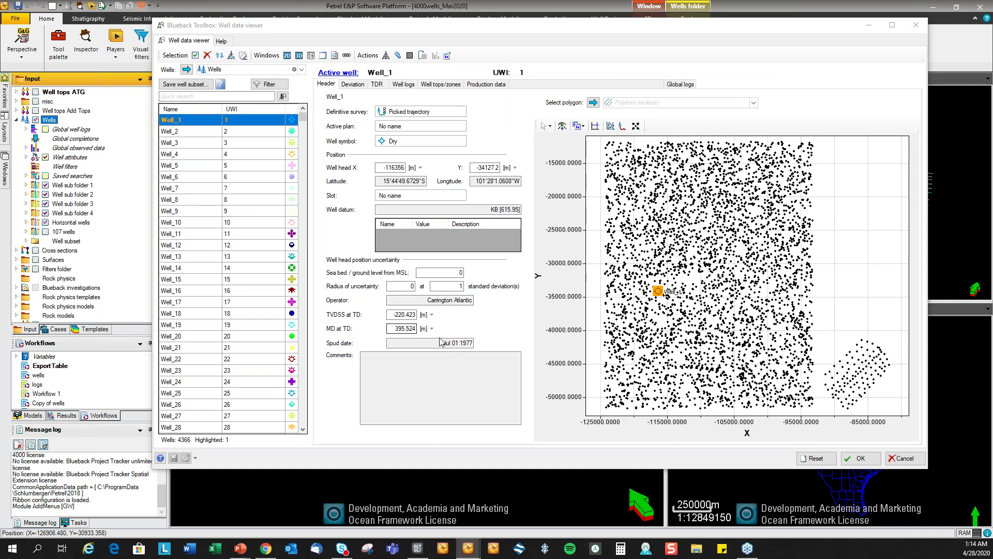
Compare the header details and map locations of Well_65, Well_66 and Well_69, ending on Well_65.
left_click(304, 331)
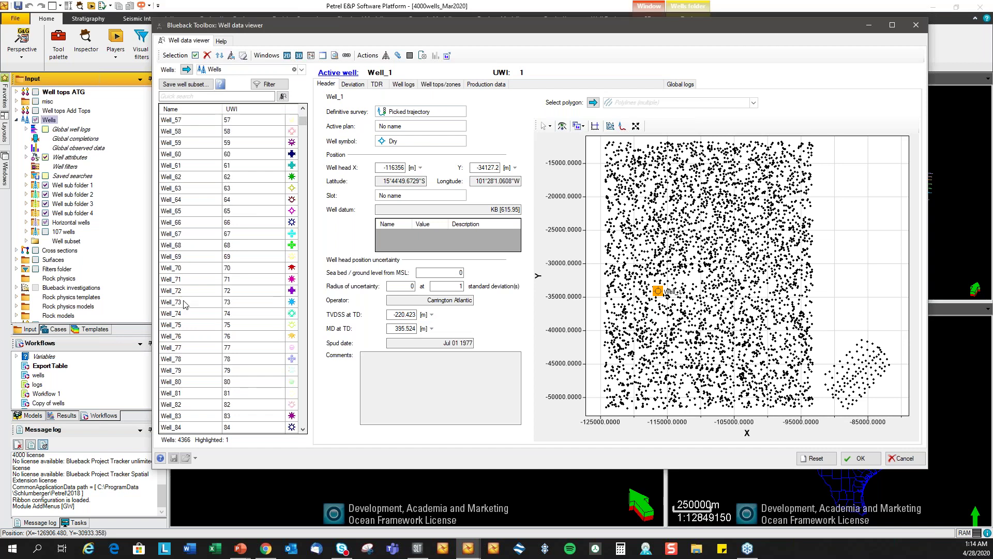
left_click(179, 211)
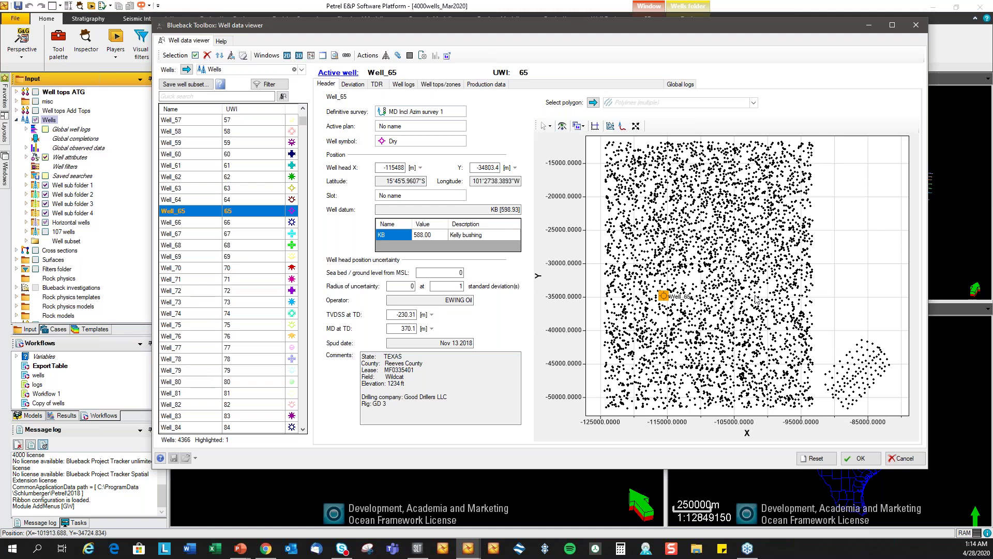
scroll(754, 299, "down", 1)
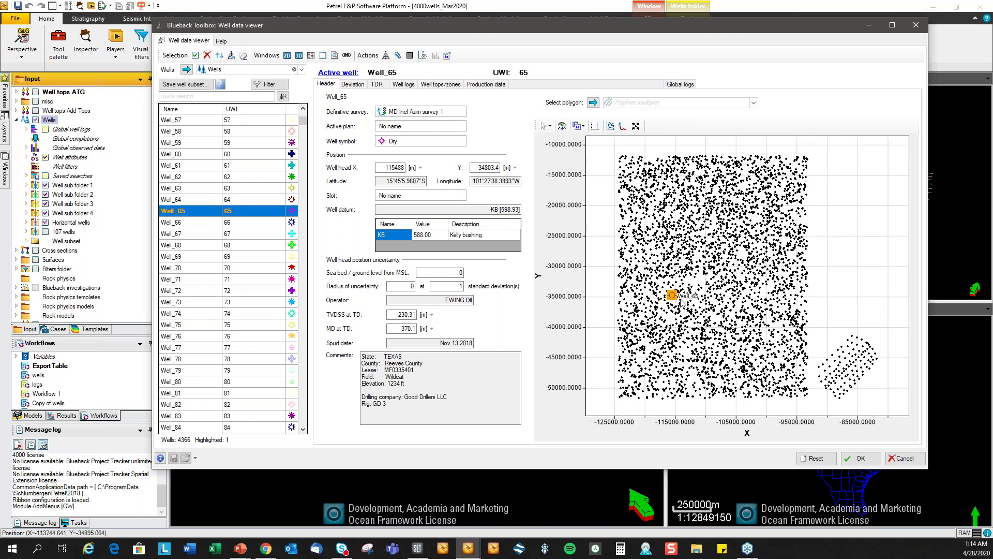
left_click(176, 223)
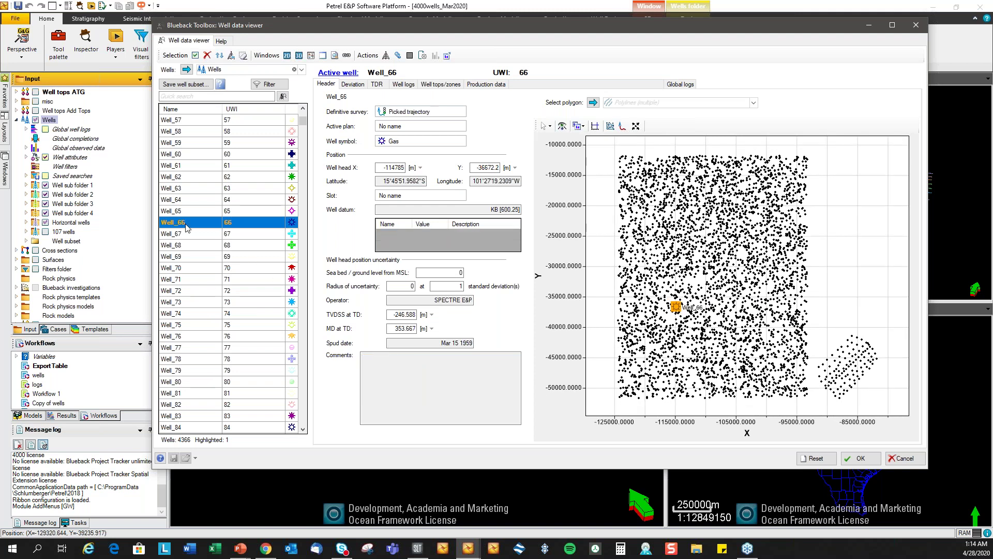
left_click(185, 212)
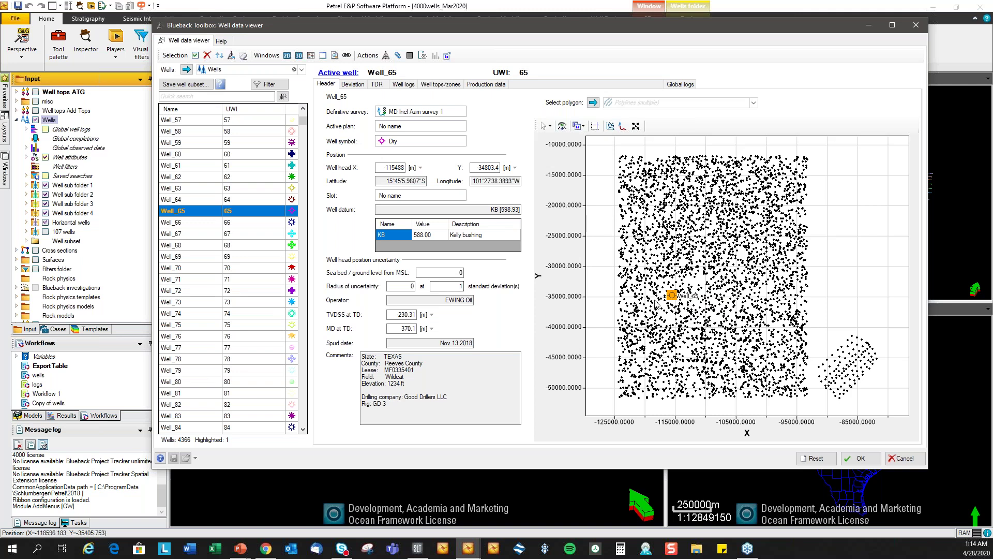
left_click(184, 257)
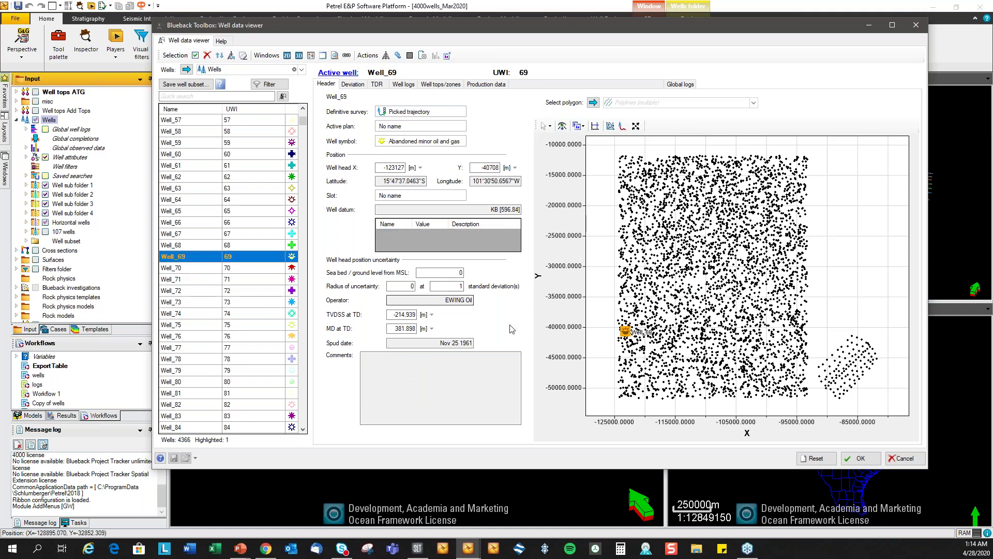
left_click(192, 212)
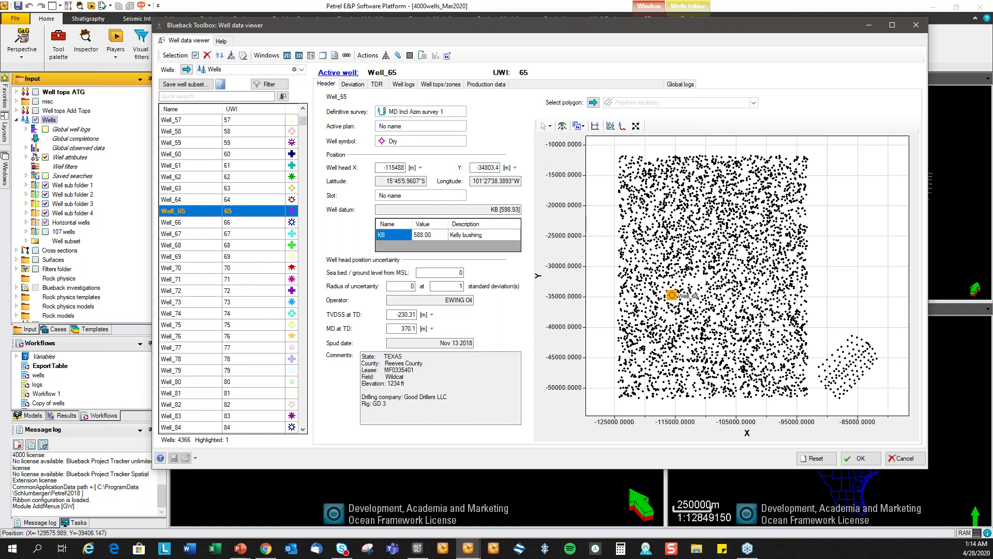
Highlight Well_65 through Well_70 to see them on the map, and return to Well_65 alone.
left_click_drag(558, 29, 552, 30)
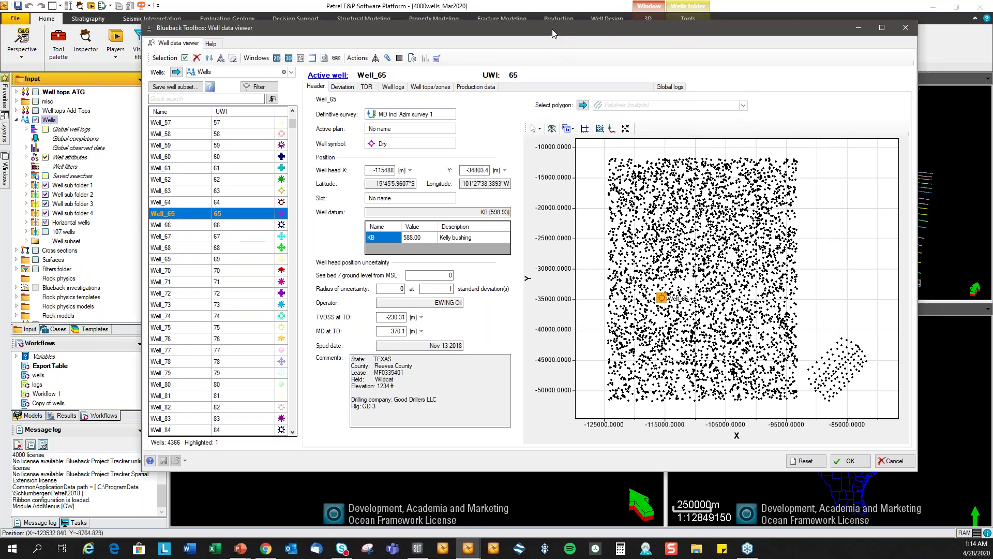
left_click(189, 271, "shift")
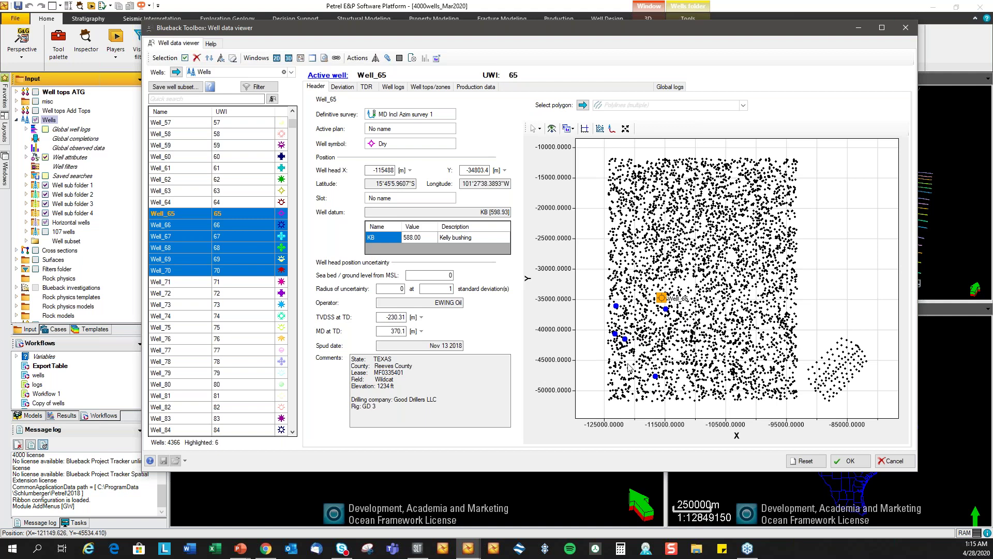
left_click(188, 215)
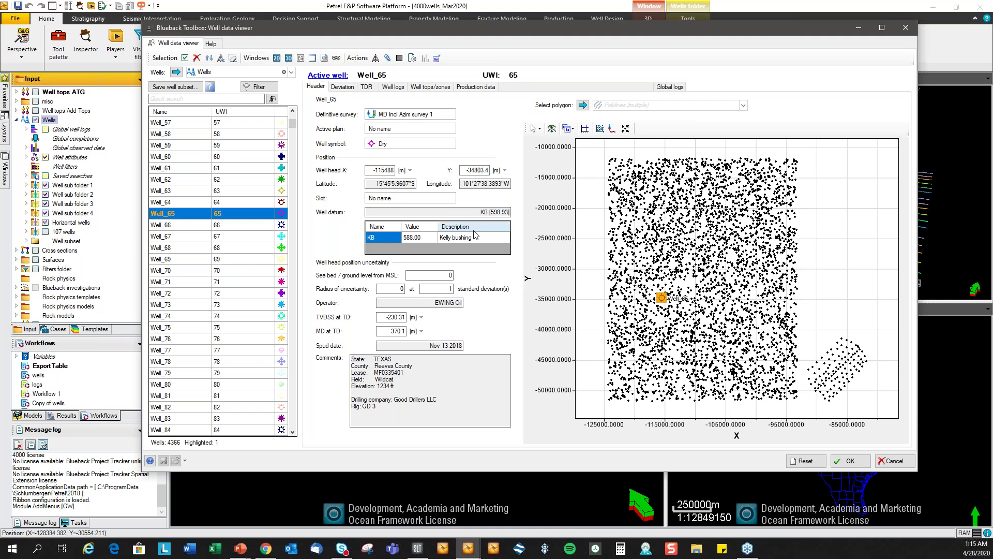
Display the ActiveLeases polygons over the wells on the header map.
left_click(741, 105)
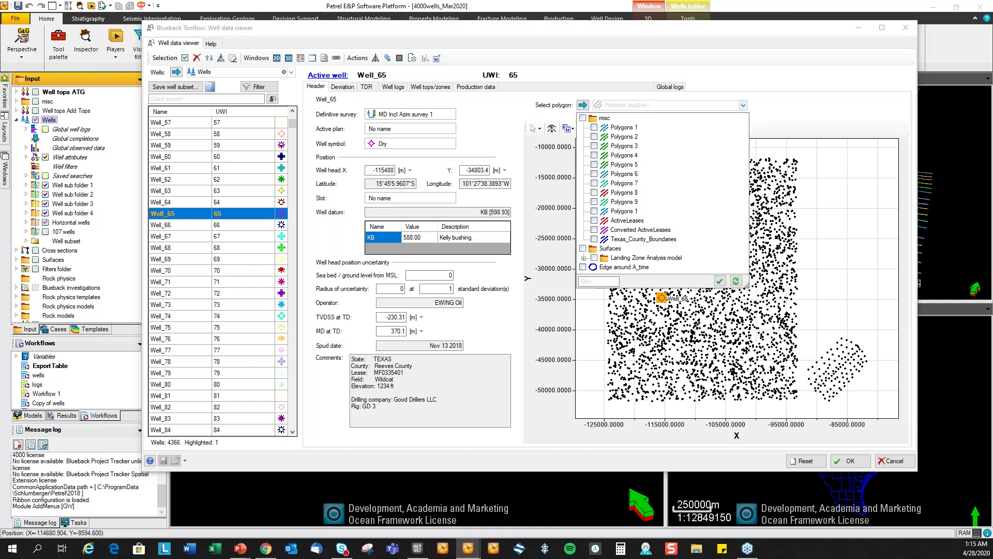
left_click(595, 220)
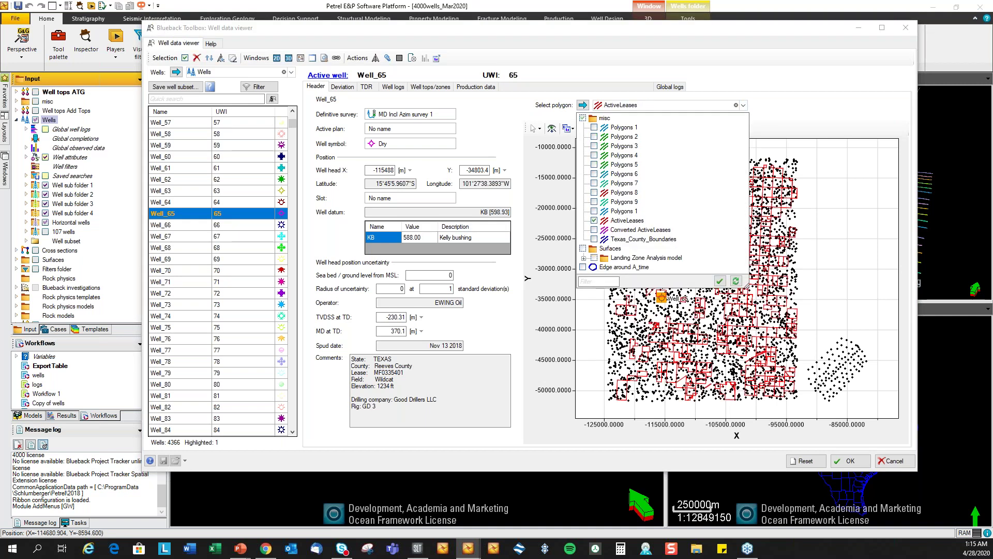
left_click(778, 128)
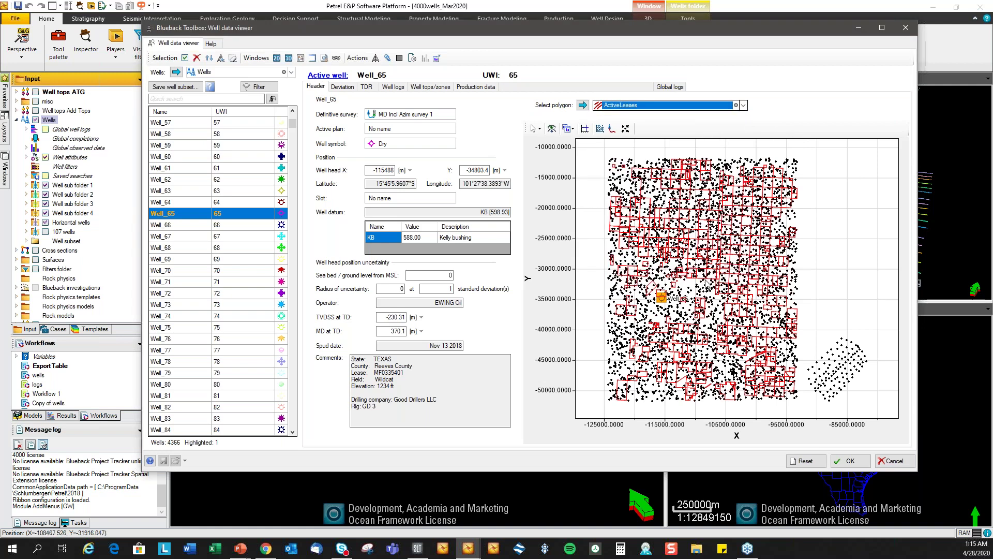
Select the wells inside the isolated lease block east of Well_65 by drawing a four-corner selection polygon around it on the map.
scroll(737, 224, "up", 5)
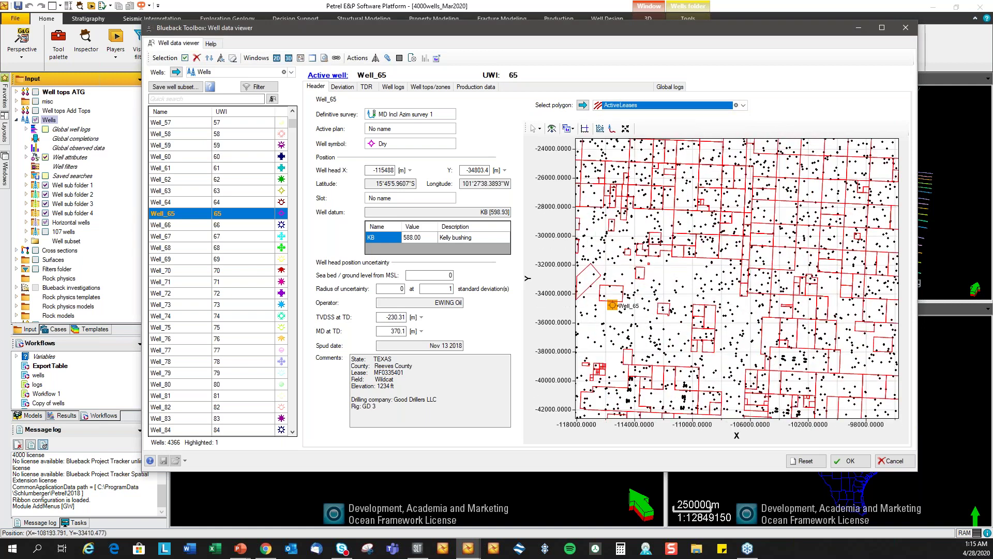
left_click(600, 128)
left_click(697, 247)
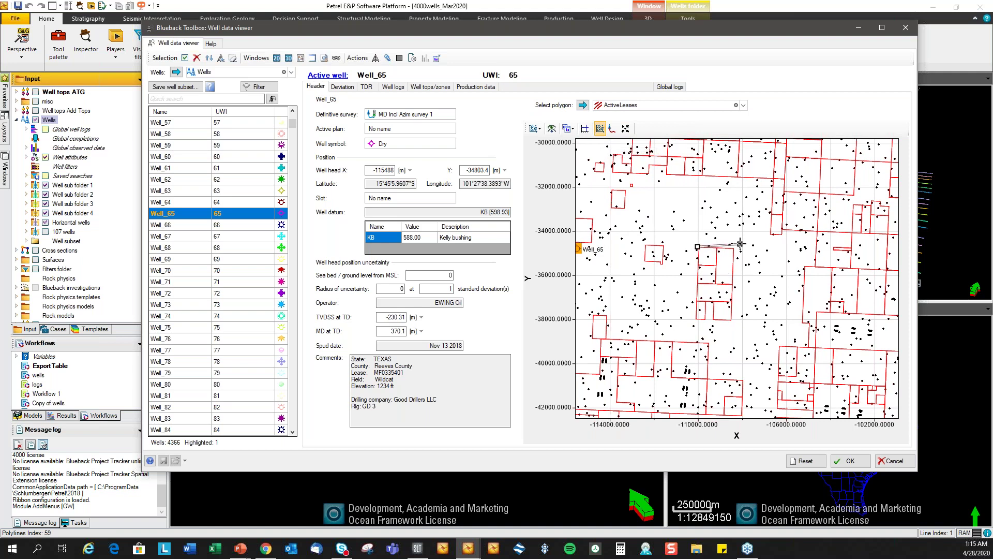
left_click(736, 248)
left_click(733, 321)
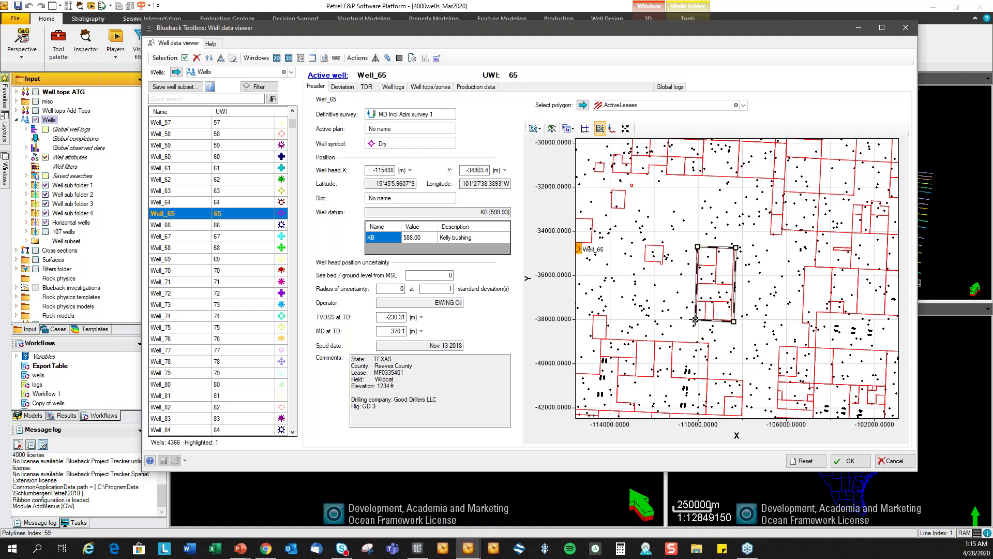
double_click(695, 319)
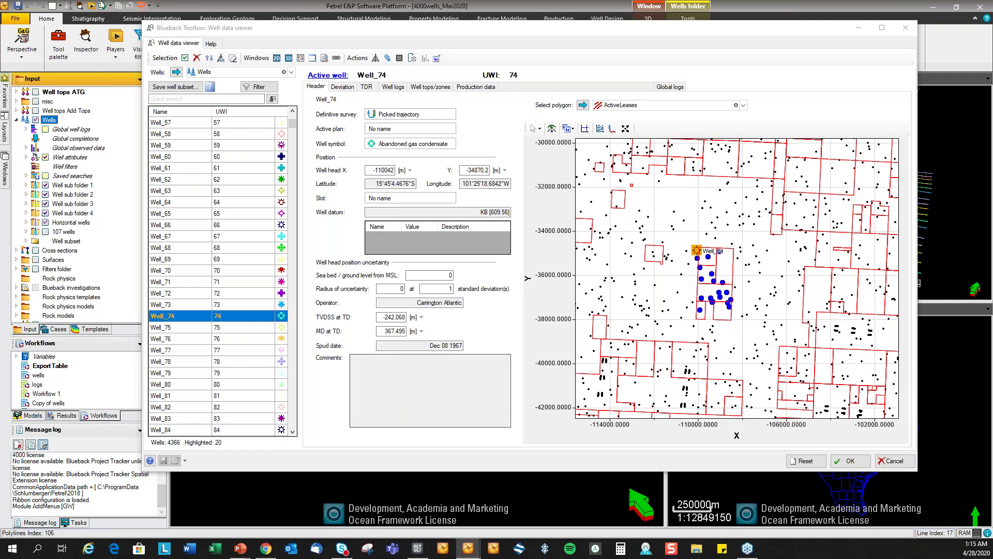
Make Well_1 the only highlighted well and show its deviation data.
mouse_move(293, 127)
left_mouse_down()
mouse_move(297, 217)
mouse_move(302, 119)
left_mouse_up()
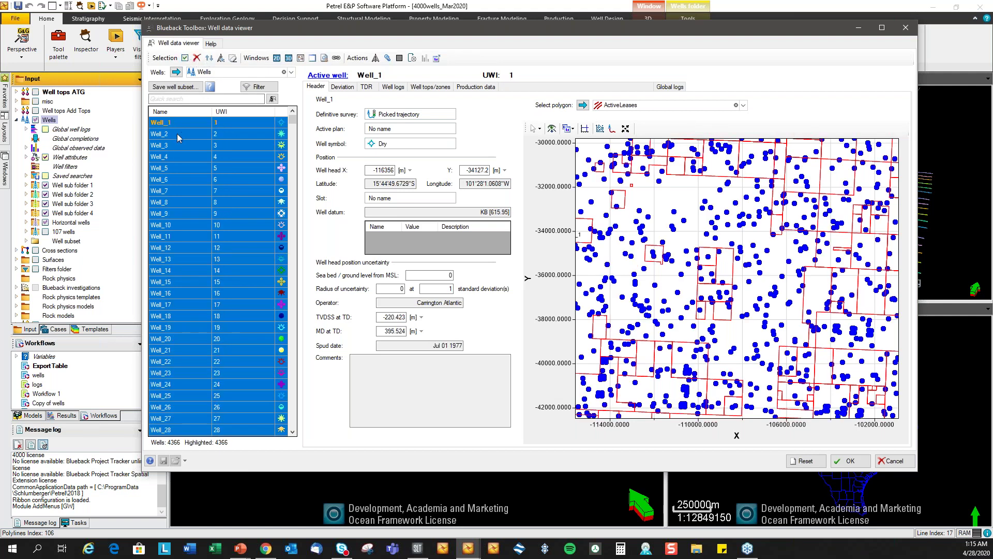
left_click(203, 126)
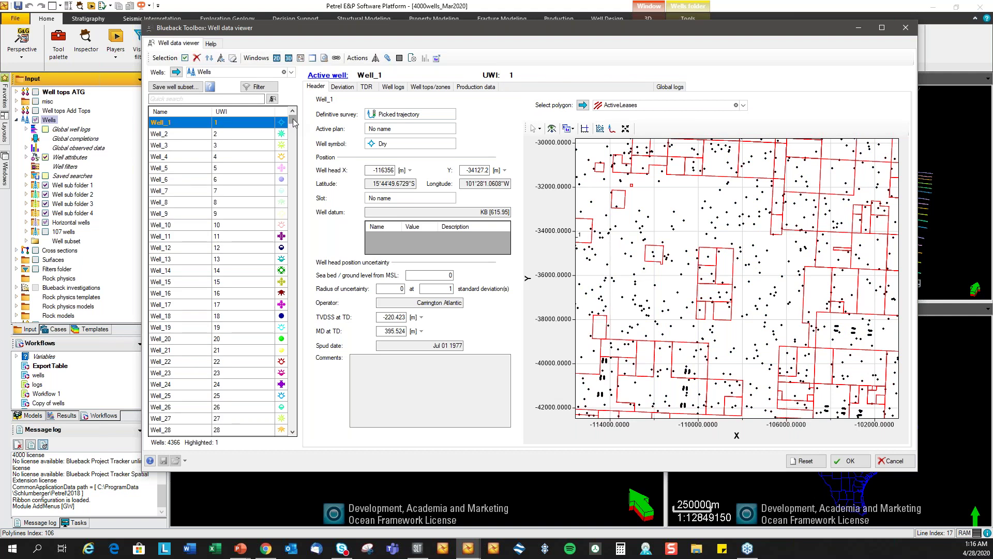
left_click(343, 87)
Examine the deviation table, map and intersection views of Pad 6 H_Well_3_90d, and switch its selected deviation to MD Incl Azim survey 1.
left_click_drag(291, 124, 295, 403)
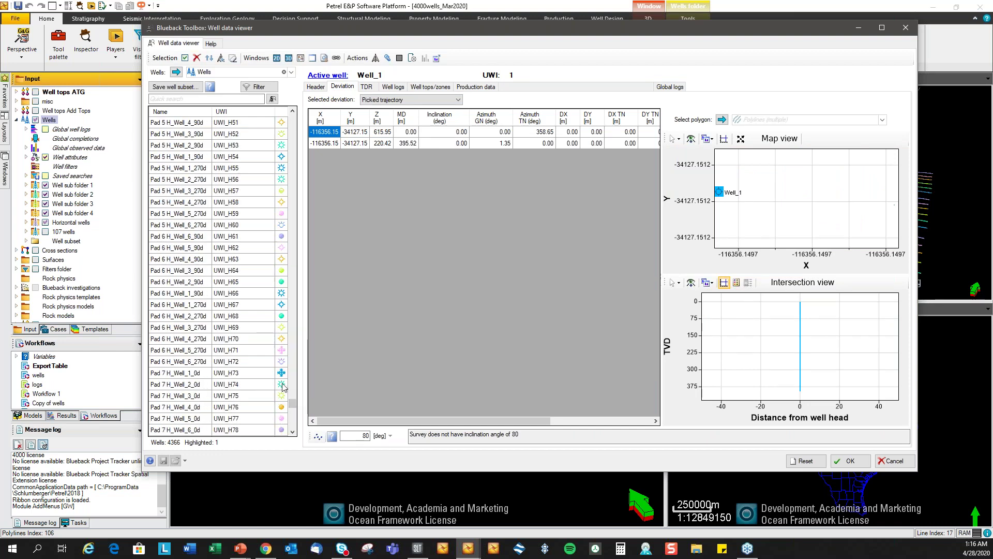
left_click(181, 271)
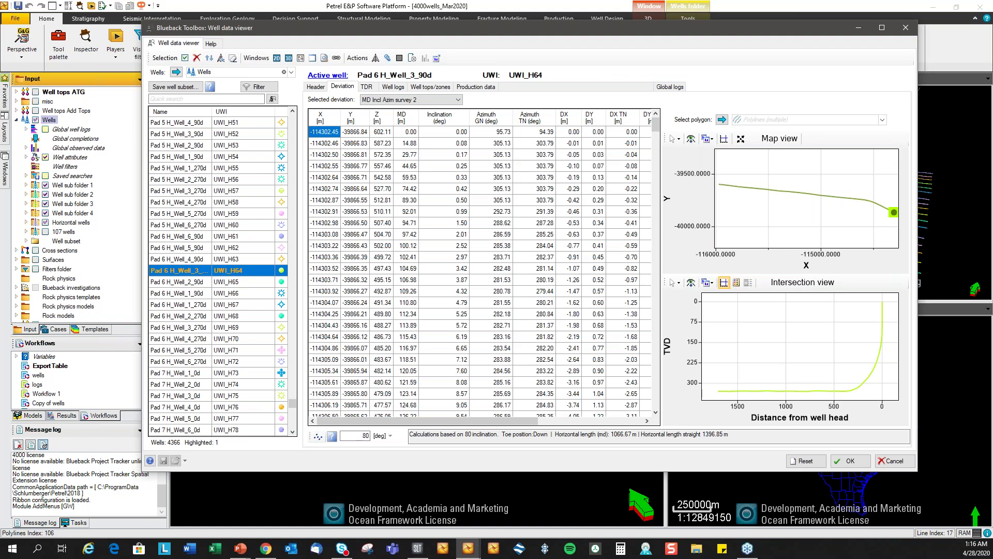
scroll(536, 422, "right", 3)
scroll(536, 428, "left", 5)
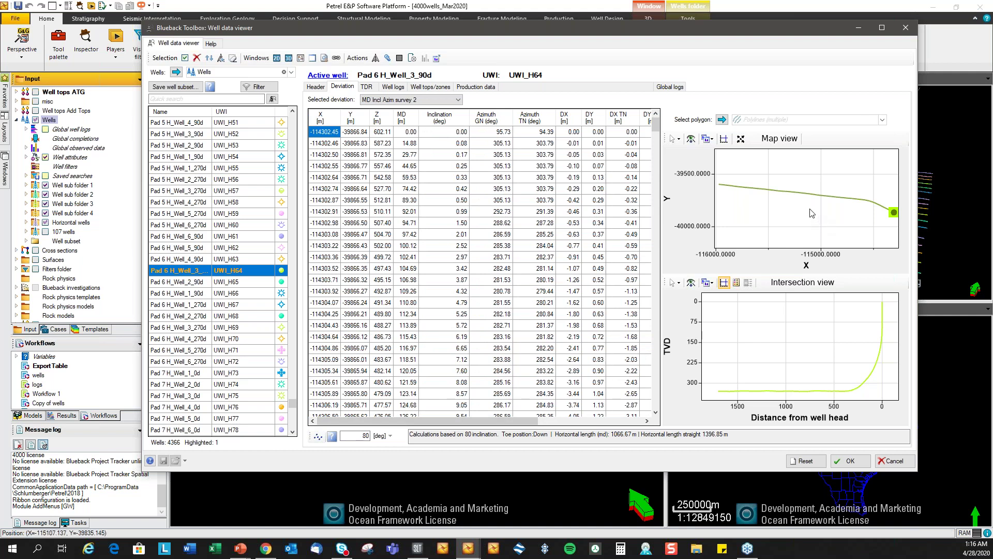
scroll(826, 214, "down", 1)
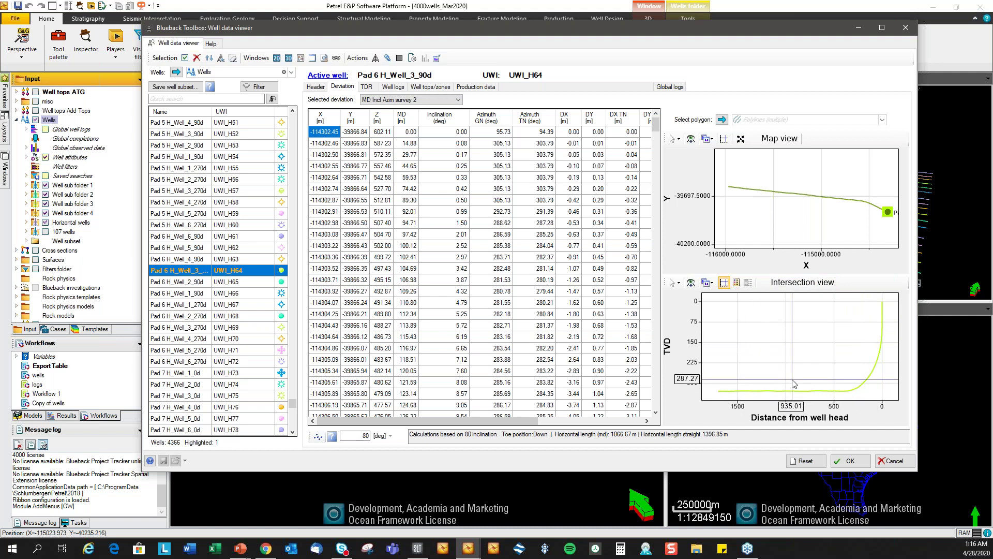
left_click(459, 101)
left_click(442, 110)
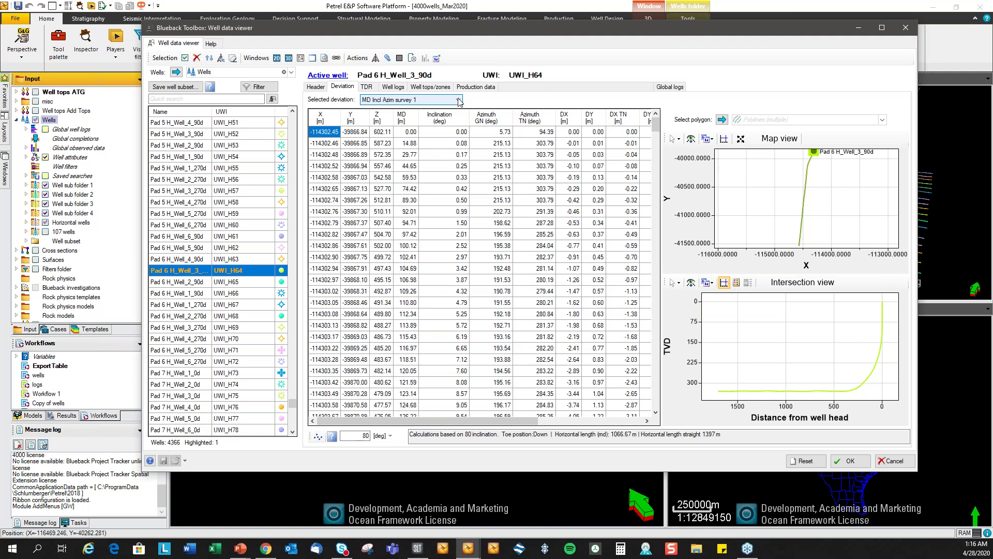
Switch the selected deviation of Pad 6 H_Well_3_90d to MD Incl Azim survey 2.
left_click(459, 102)
left_click(443, 118)
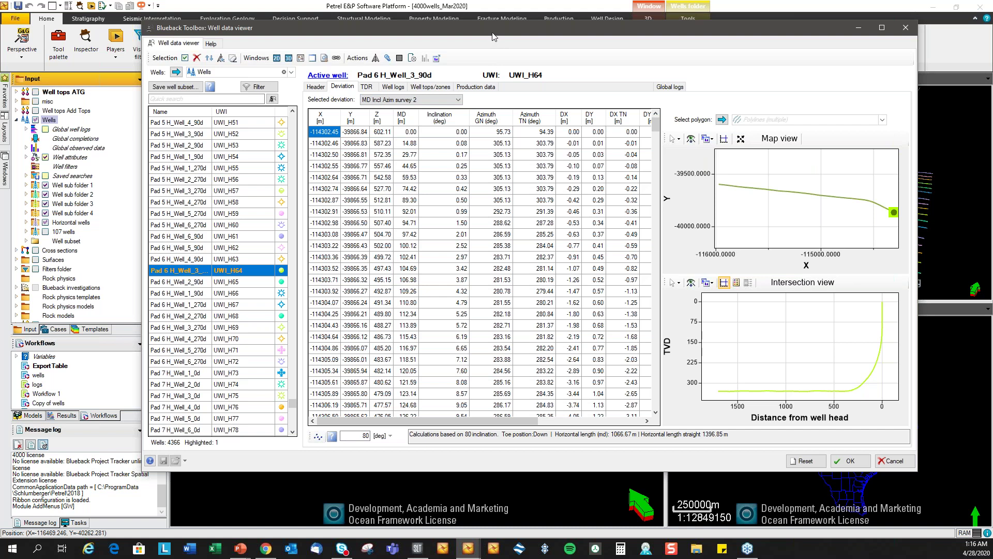
left_click_drag(492, 31, 469, 26)
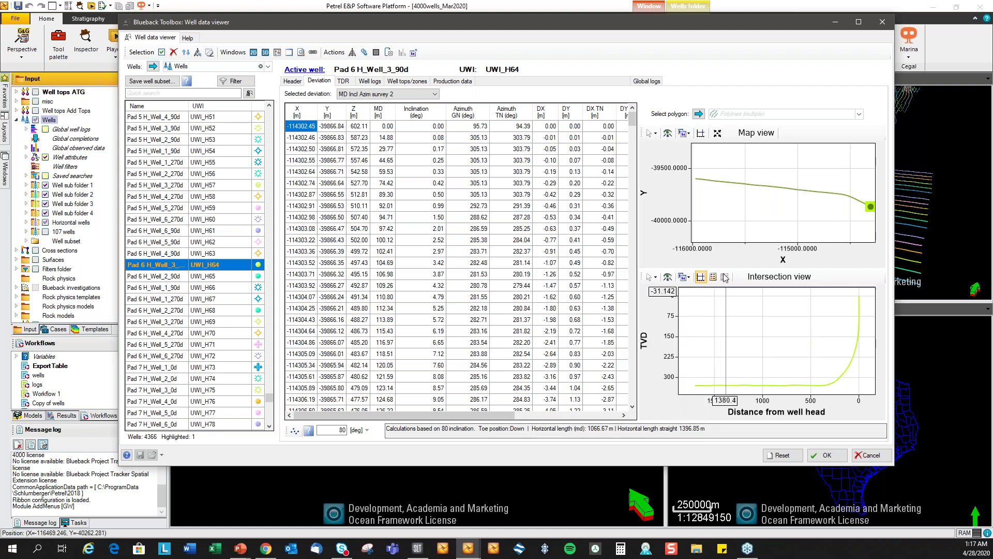
Show the time-depth relationship (TDR) data and highlight all wells that have checkshots.
left_click(344, 82)
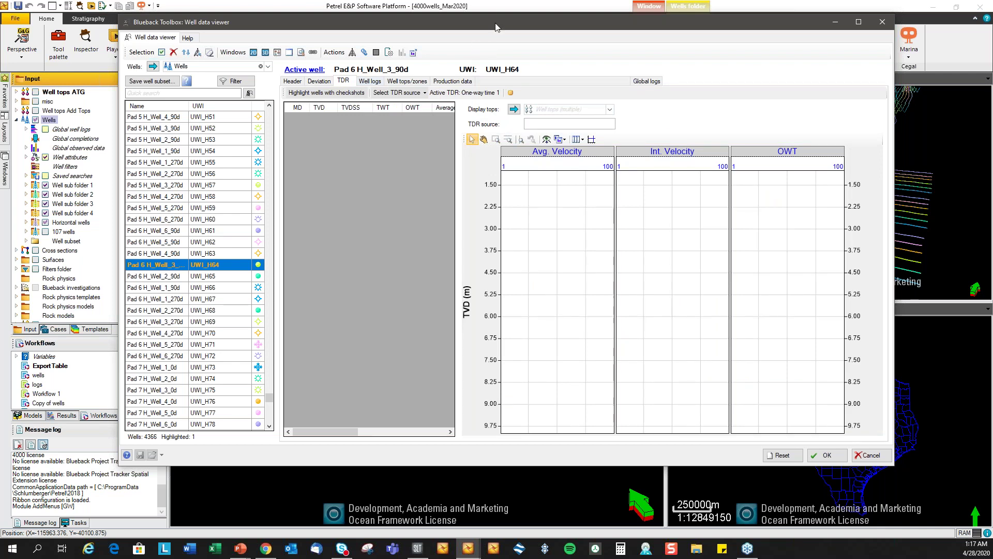
left_click_drag(497, 27, 493, 33)
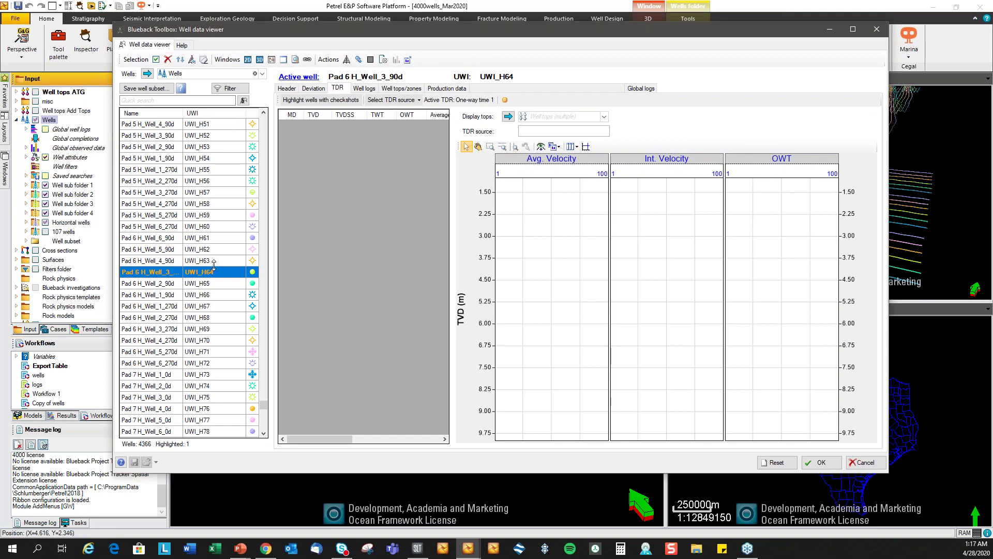
left_click(326, 101)
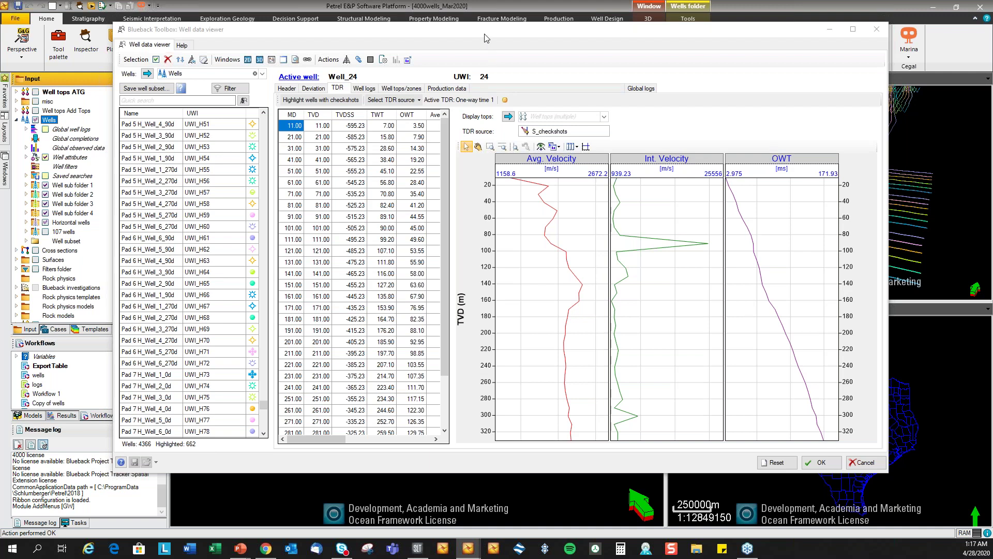
Pop out the header map to examine where the highlighted checkshot wells lie among the ActiveLeases polygons, and close it.
left_click_drag(485, 38, 556, 48)
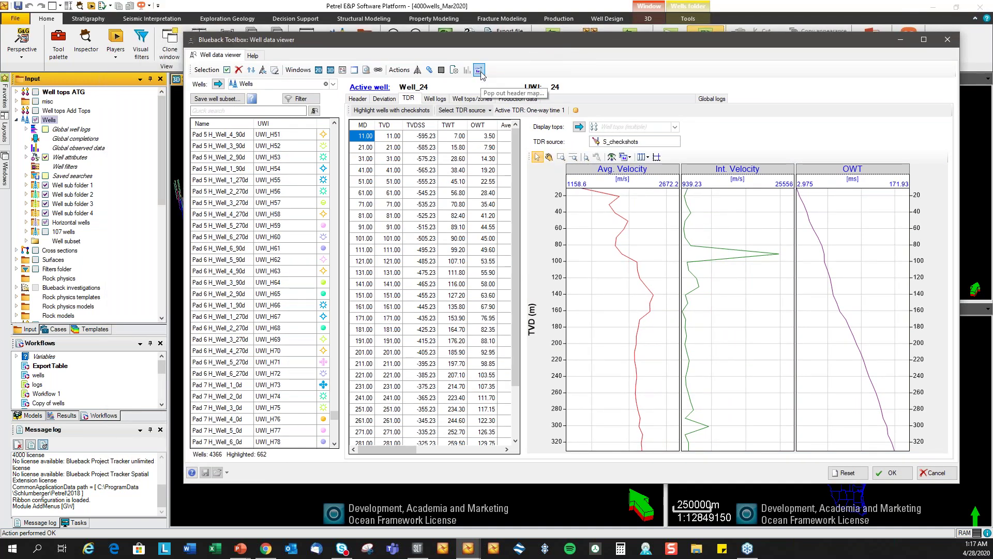
left_click_drag(520, 43, 540, 42)
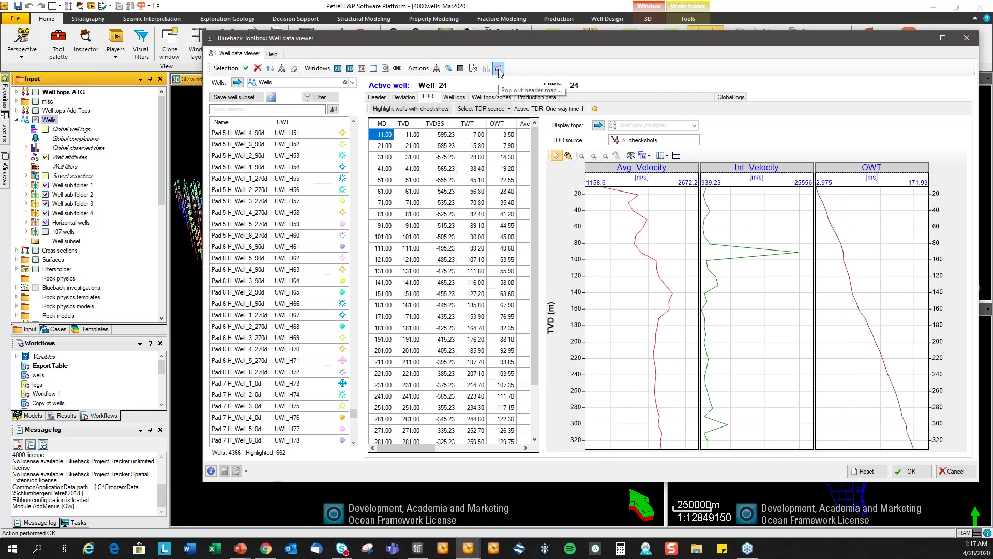
left_click(497, 69)
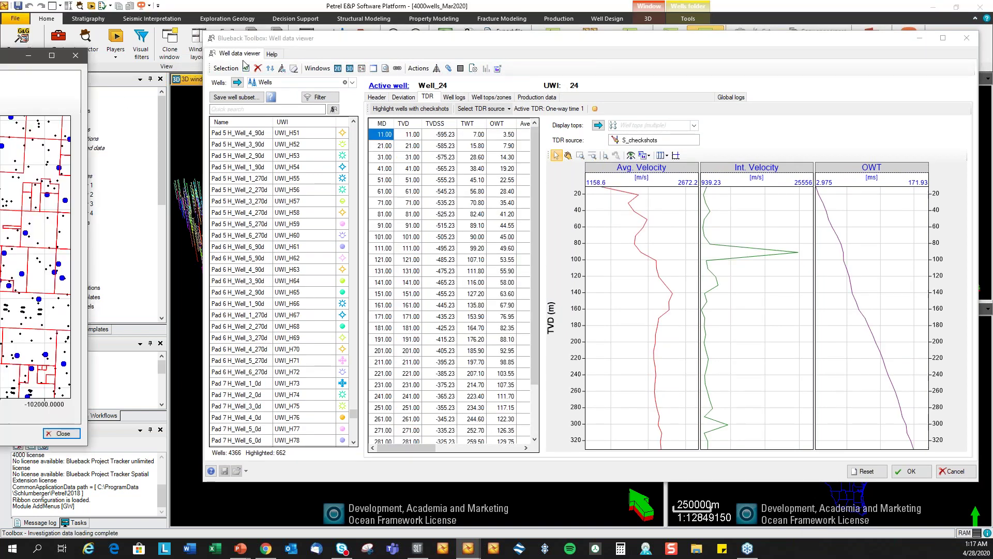
left_click(34, 95)
left_click_drag(269, 50, 272, 70)
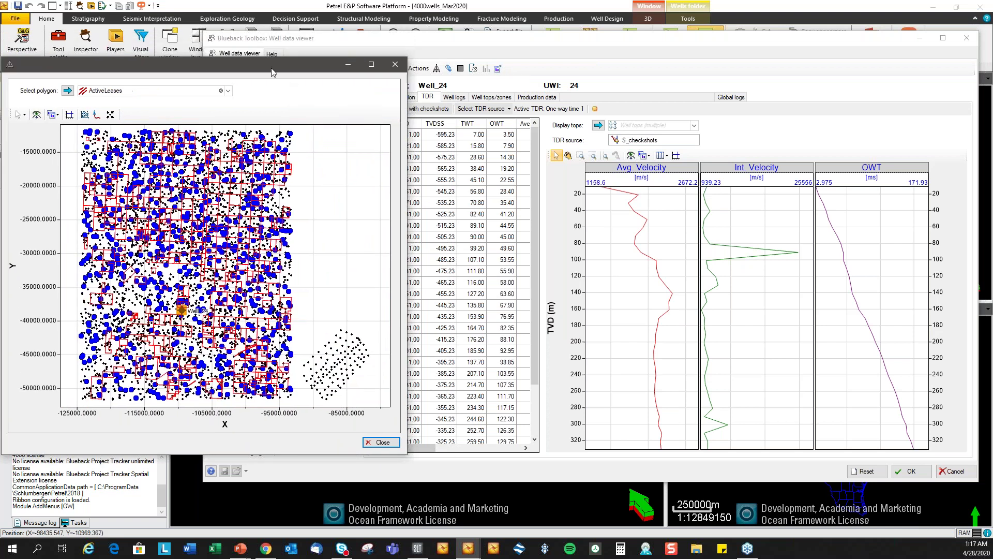
left_click_drag(491, 42, 537, 44)
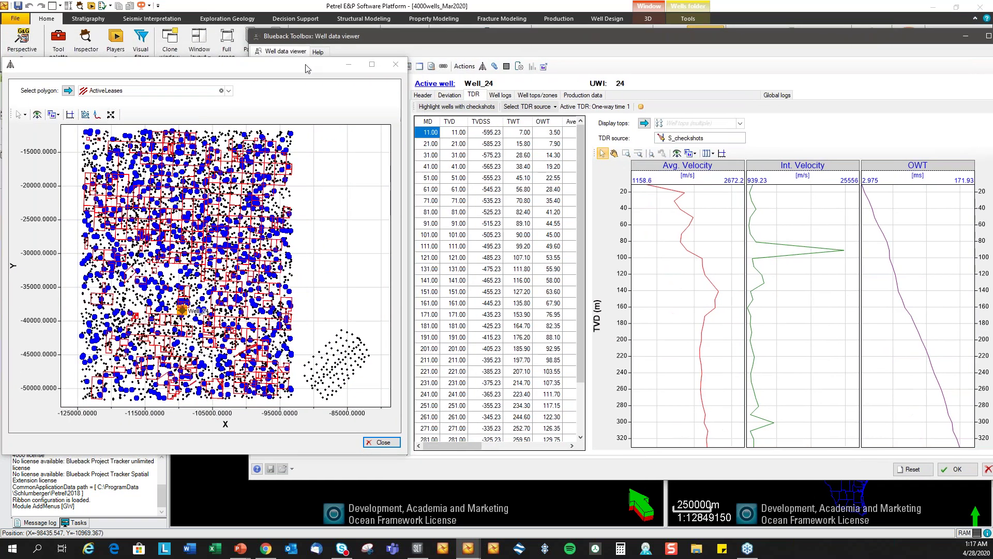
left_click_drag(310, 67, 336, 67)
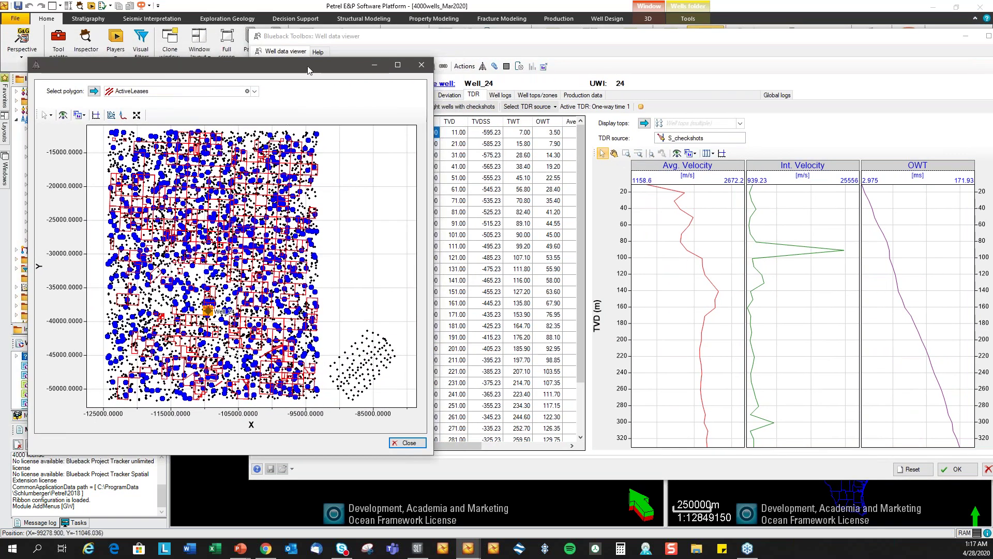
left_click(408, 443)
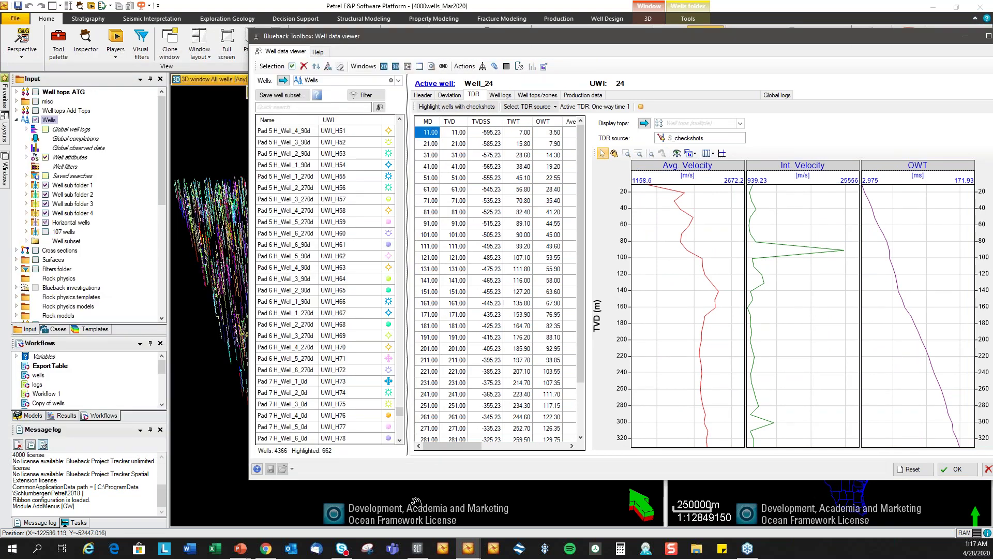
Make Well_65 the only highlighted well and show its TDR data.
left_click_drag(399, 413, 401, 130)
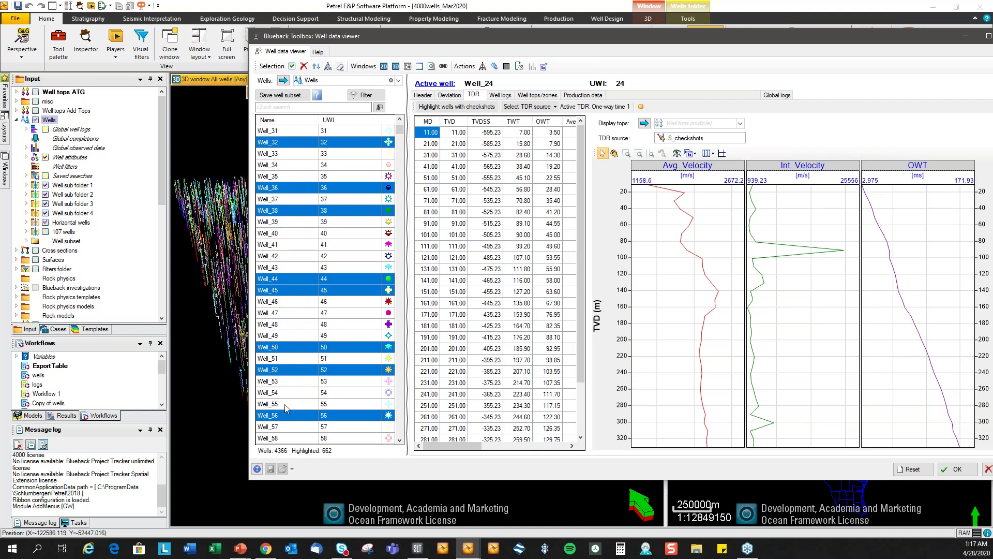
scroll(289, 404, "down", 5)
left_click(289, 313)
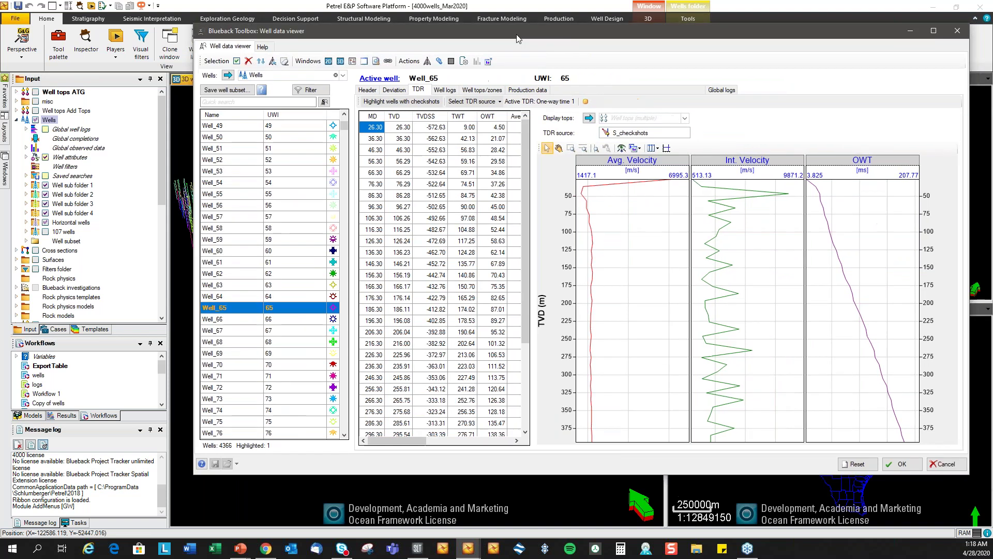
left_click_drag(581, 45, 483, 37)
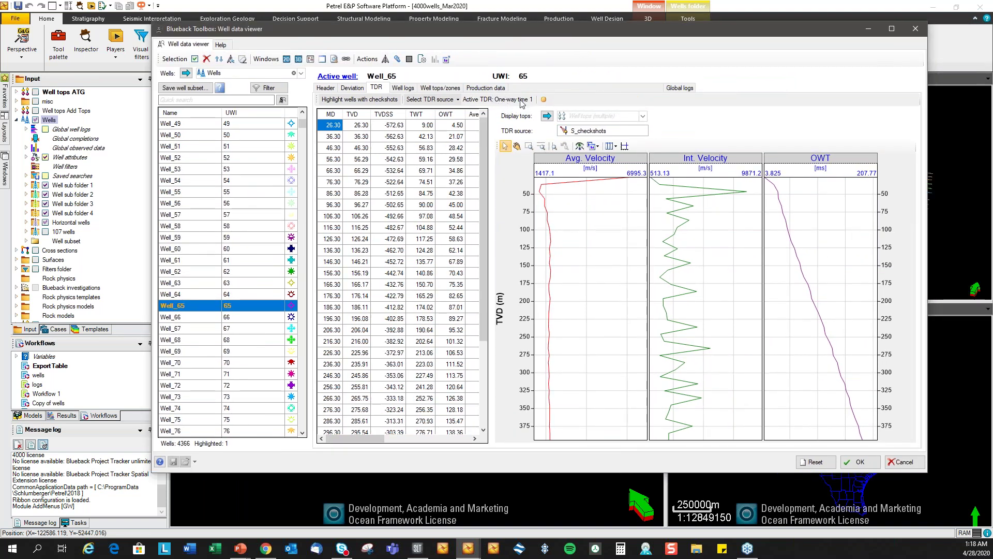
Examine the average and interval velocity columns in Well_65's TDR table and the matching velocity plots.
left_click_drag(496, 33, 509, 34)
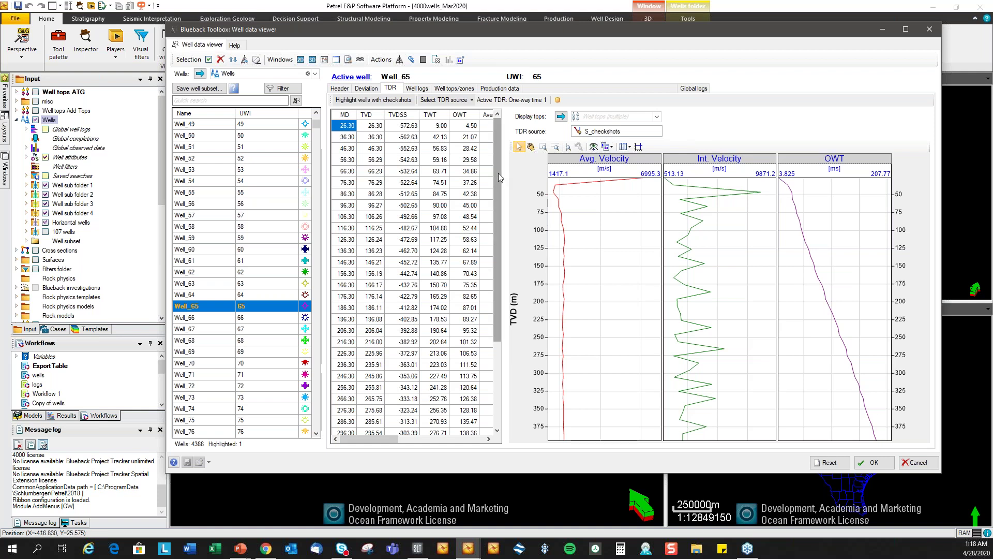
left_click_drag(395, 440, 446, 440)
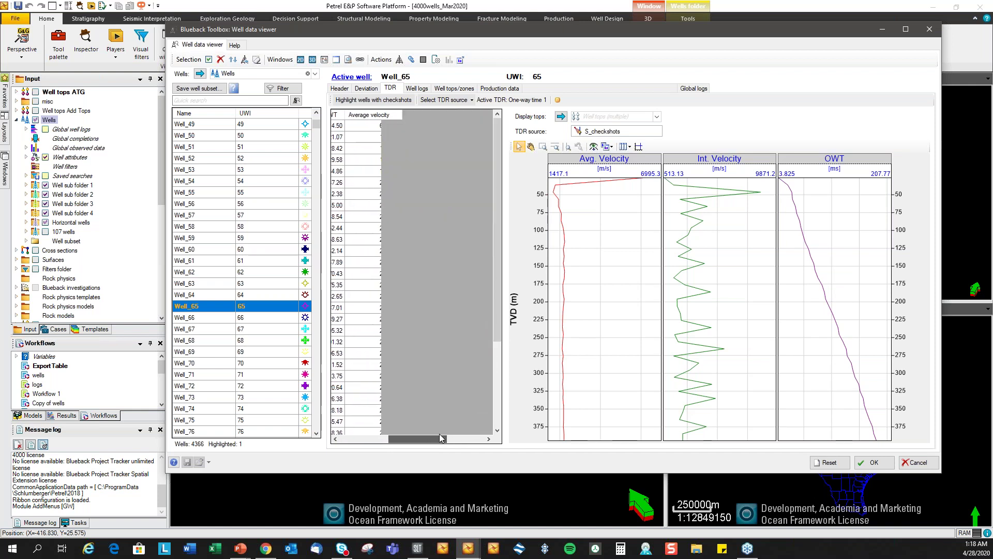
scroll(537, 341, "down", 1)
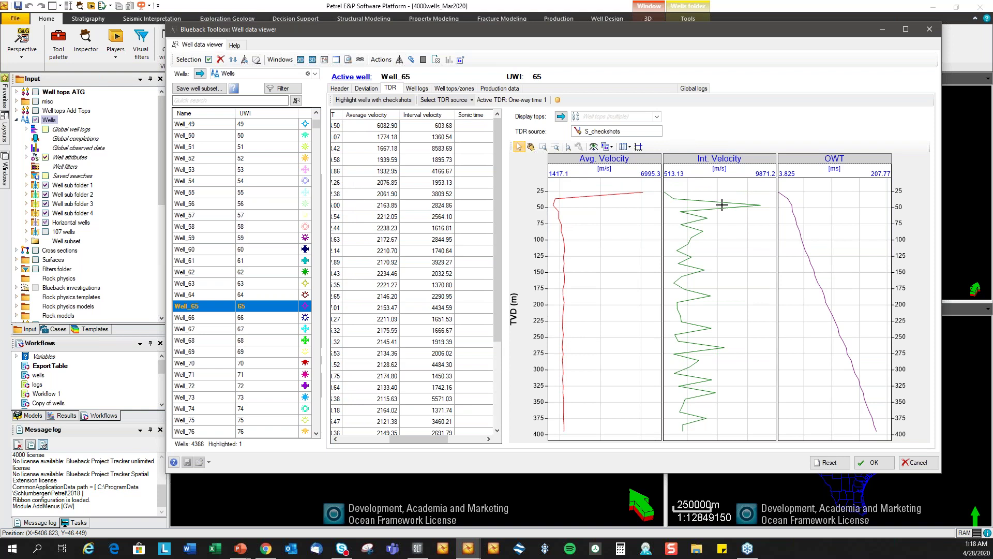
Overlay the Well tops 1 set on Well_65's velocity and OWT plots, and clear the overlay again.
left_click(656, 117)
left_click(562, 148)
left_click(753, 132)
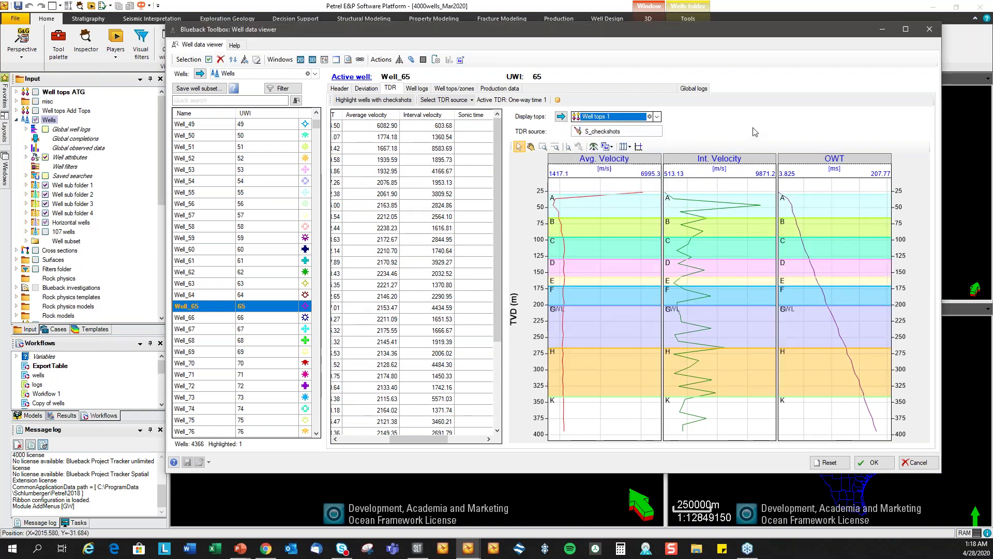
left_click(649, 117)
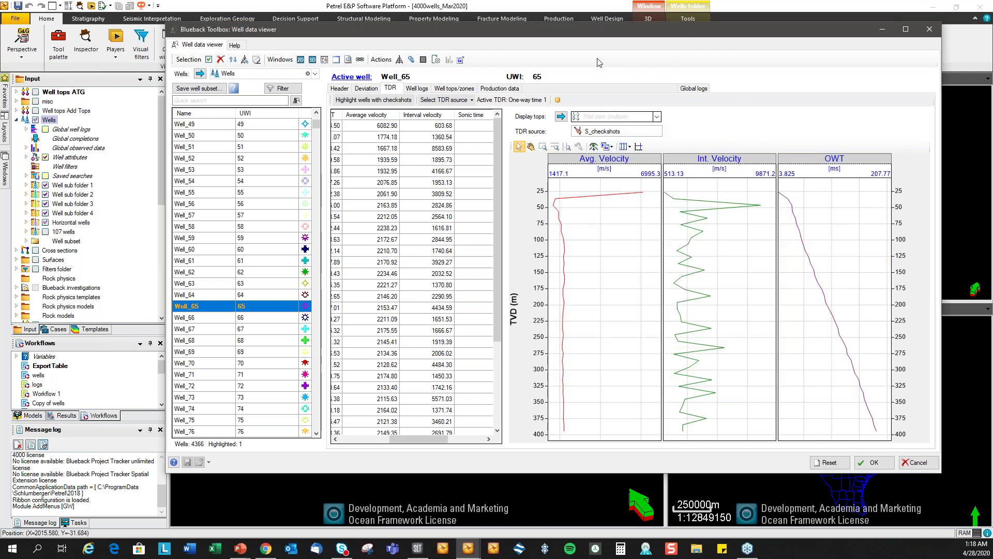
Compare Well_65's velocity data by changing the TDR source to Well tops 1 and finally to TWT.
left_click(471, 100)
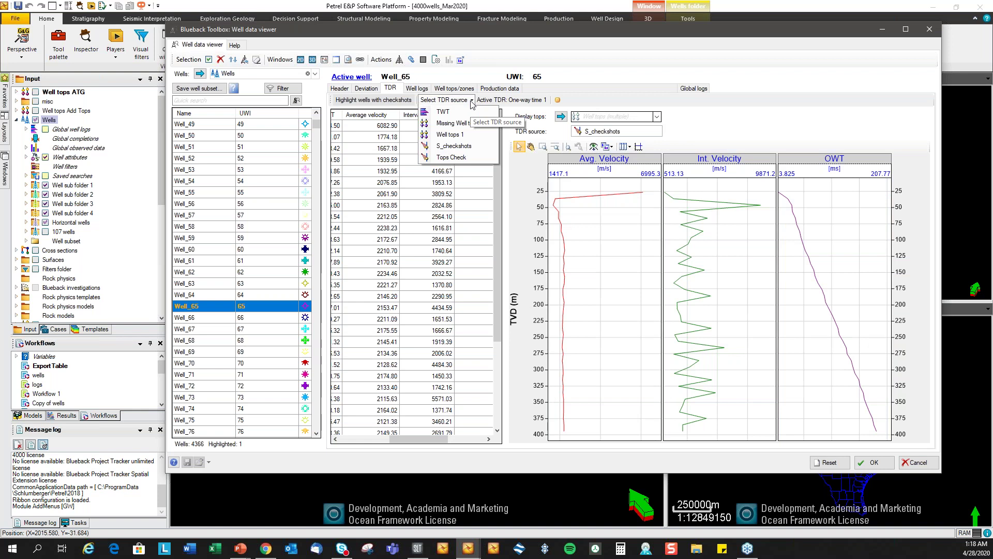
left_click(457, 137)
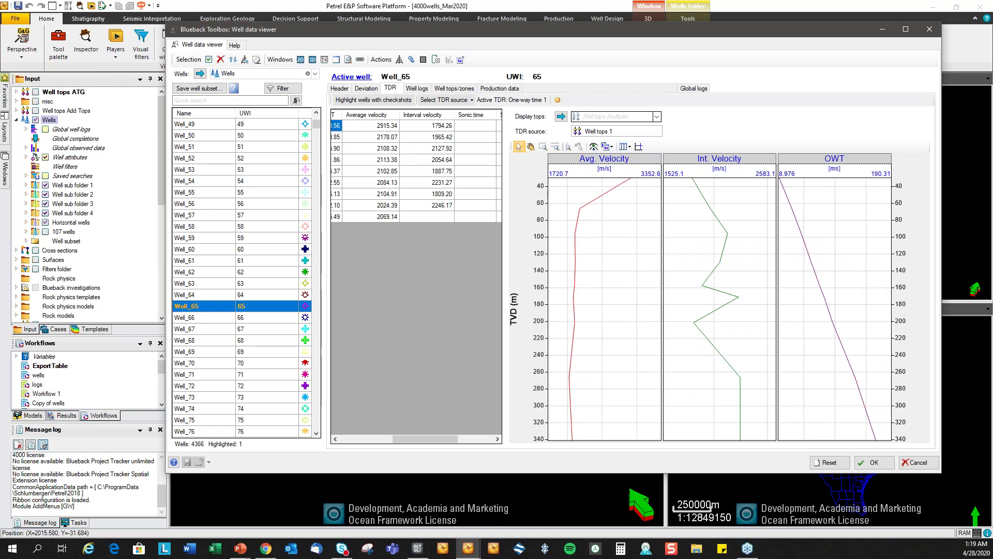
mouse_move(442, 437)
left_mouse_down()
mouse_move(405, 448)
mouse_move(428, 448)
left_mouse_up()
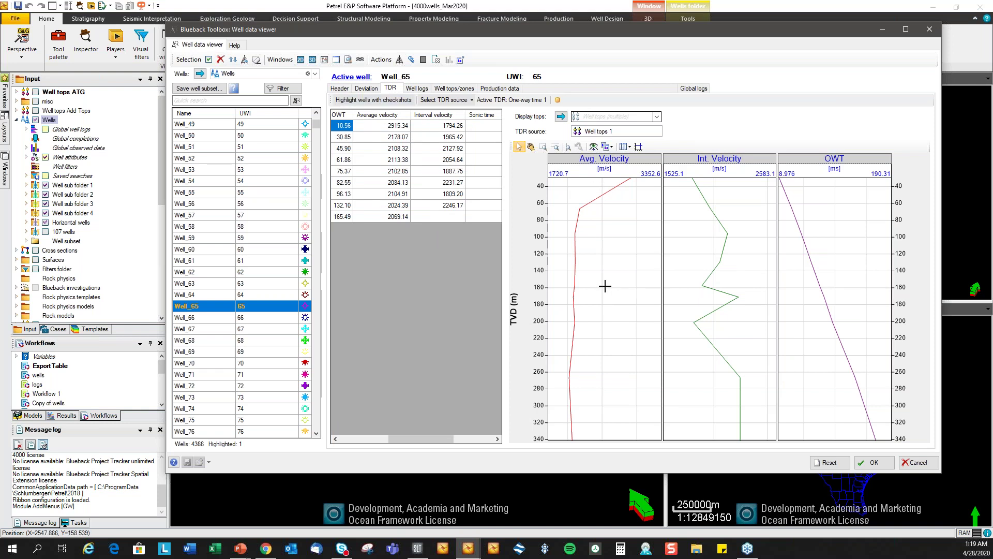
left_click(471, 100)
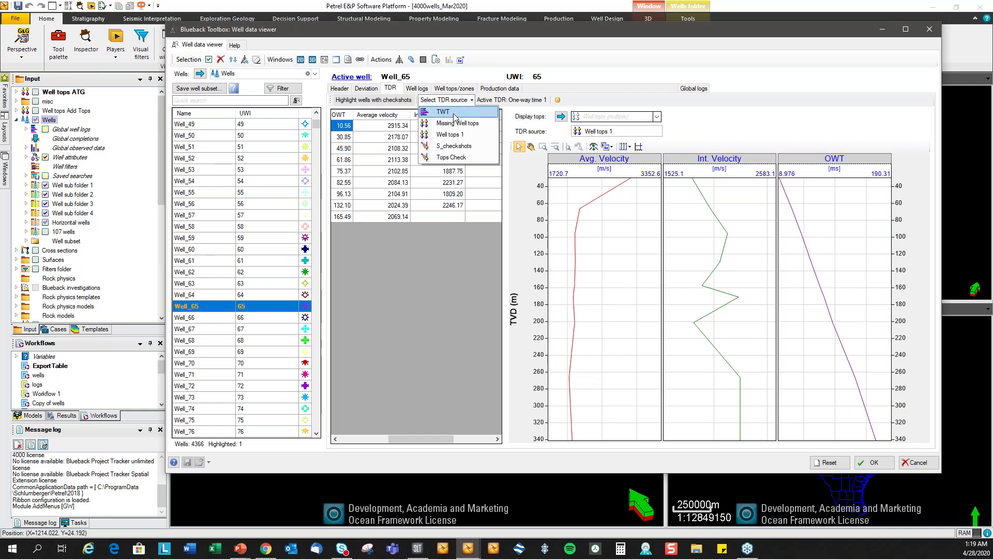
left_click(454, 113)
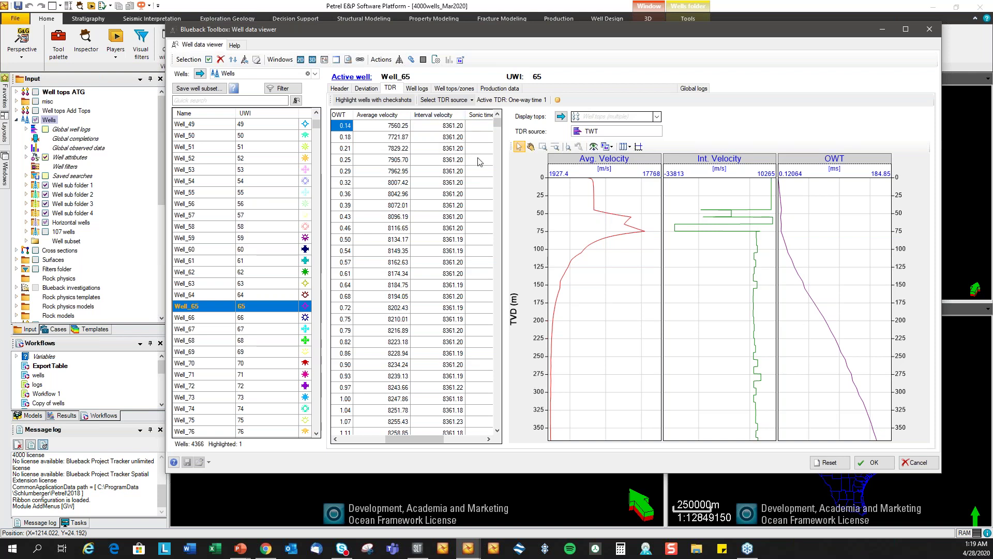
Open Well_65's well logs and alternate between the Por and Perm logs, ending on Perm.
left_click(422, 90)
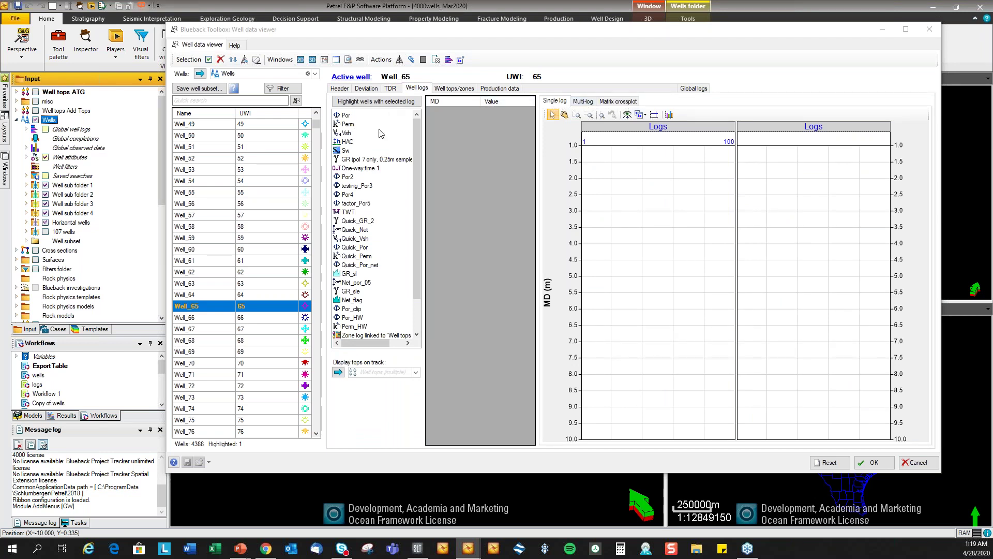
left_click(418, 135)
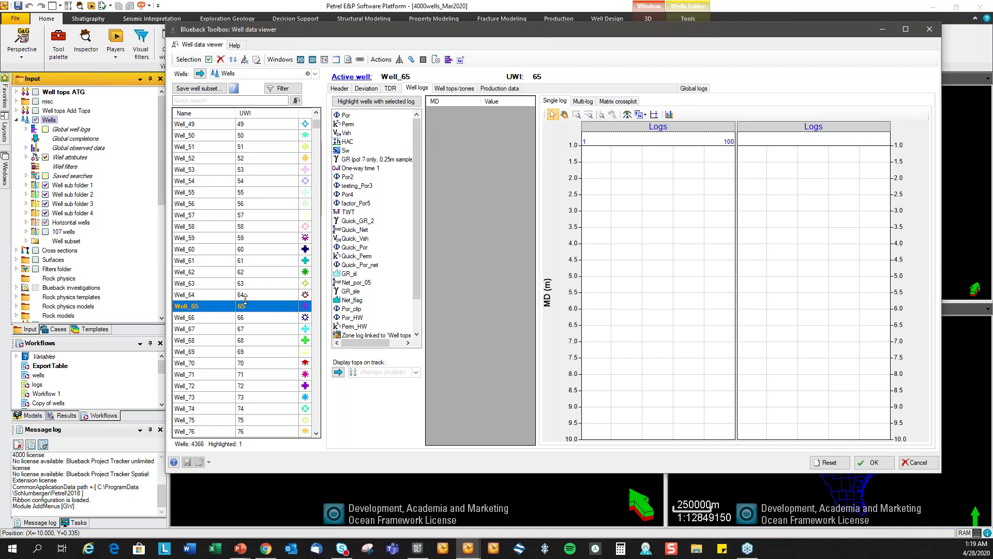
mouse_move(422, 203)
left_mouse_down()
mouse_move(417, 268)
mouse_move(418, 221)
left_mouse_up()
left_click(345, 114)
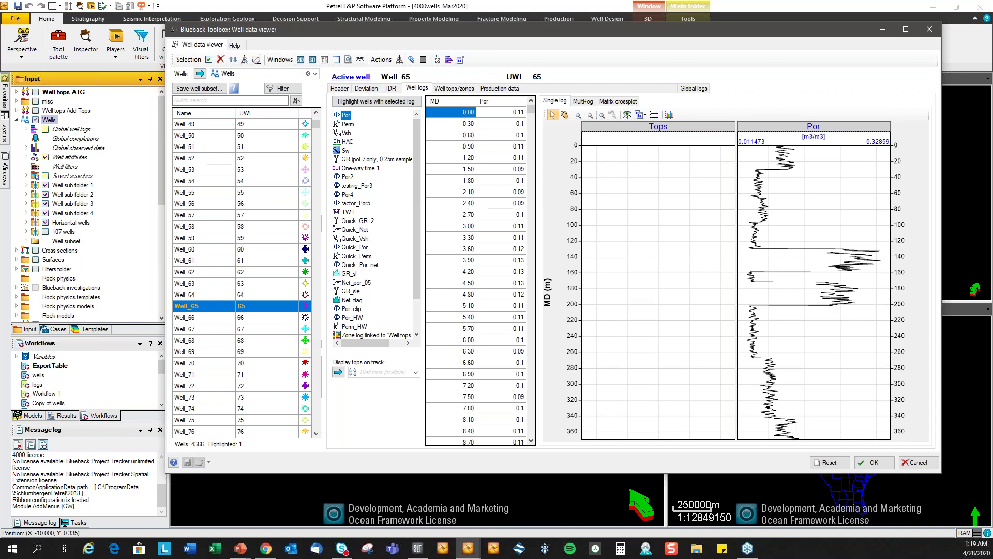
left_click(348, 124)
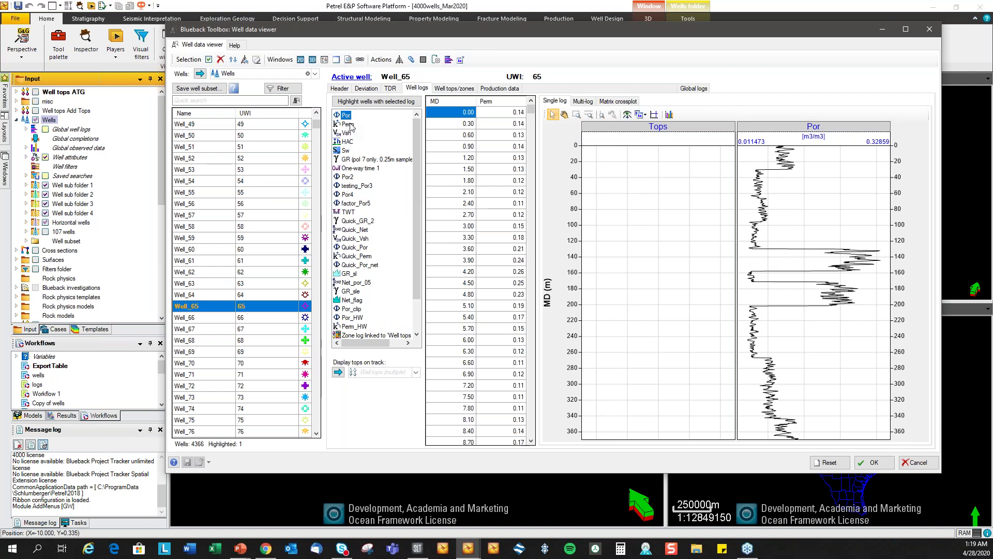
left_click(346, 115)
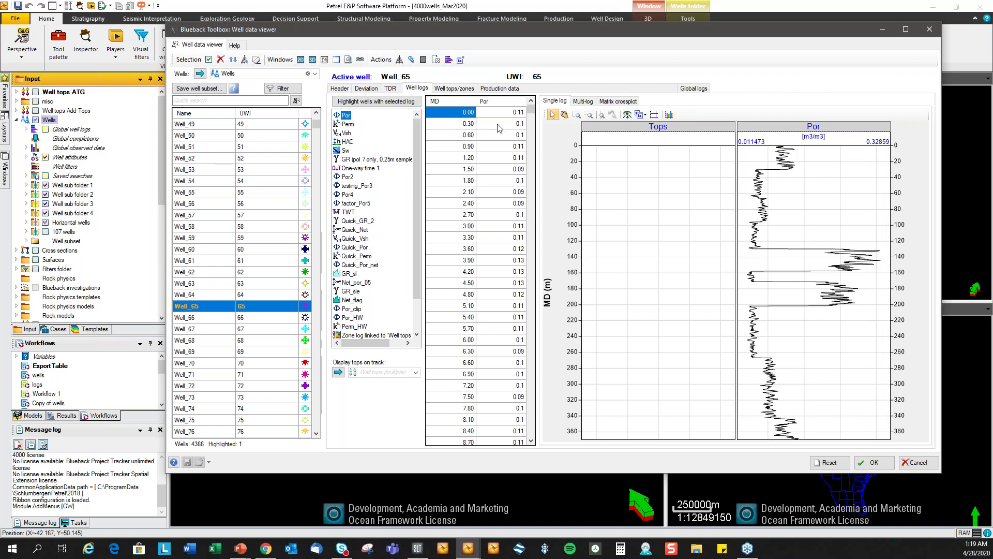
left_click(352, 125)
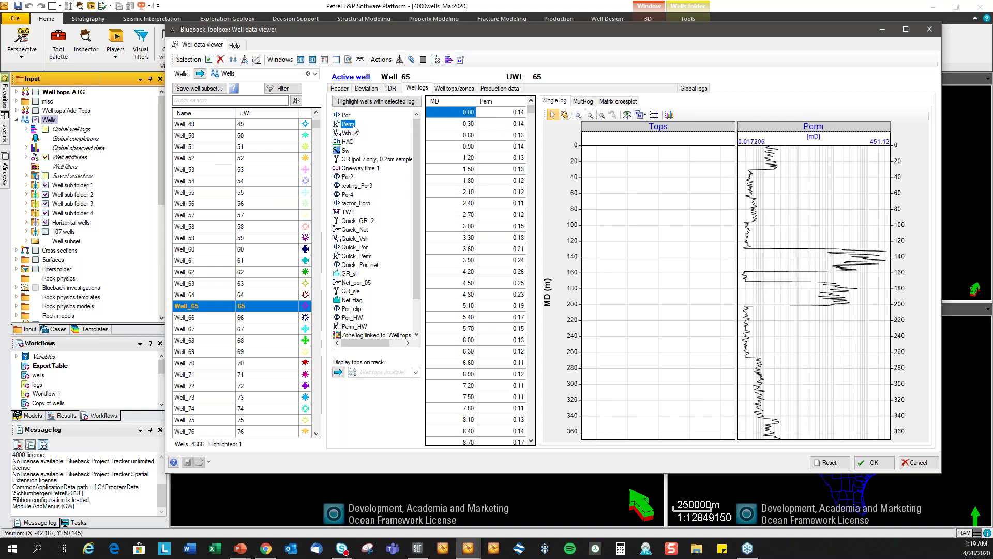
Toggle Well tops 1 on and off on the log track, and switch the displayed log to Quick_Net.
left_click(416, 373)
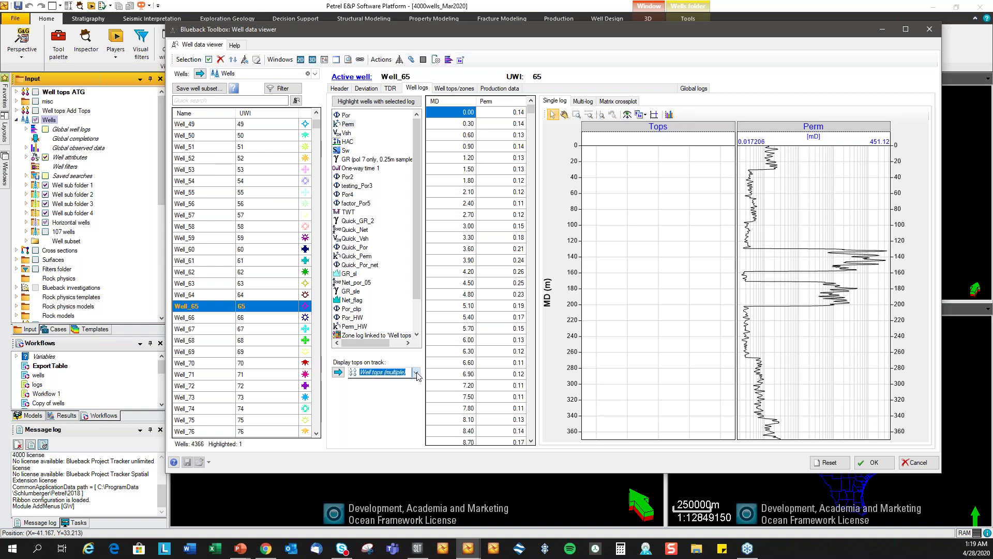
left_click(338, 404)
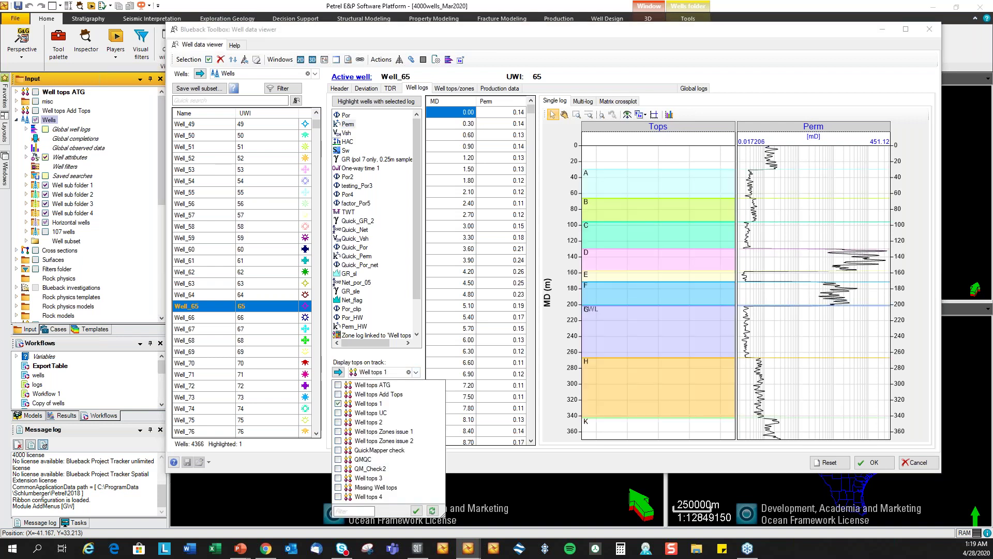
left_click(338, 404)
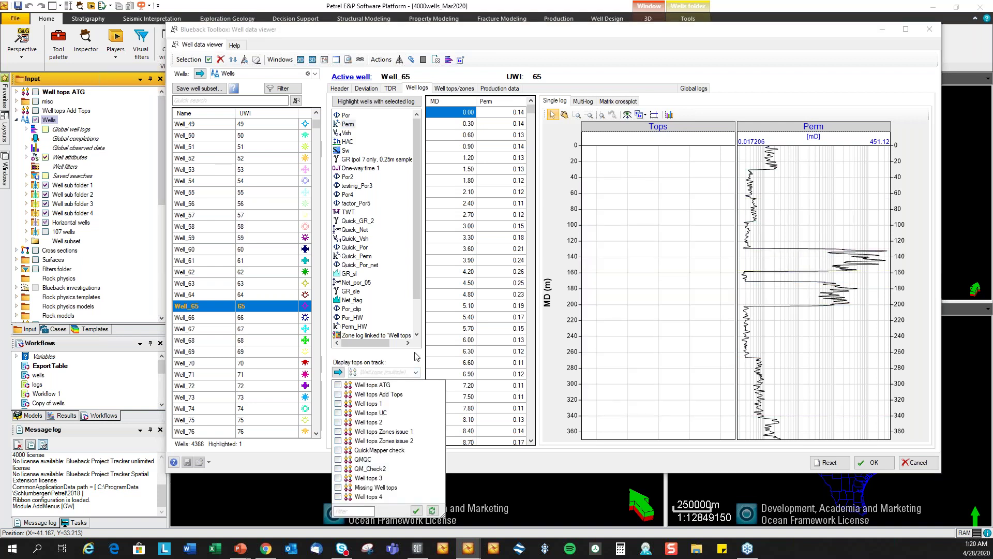
left_click(415, 357)
left_click(354, 230)
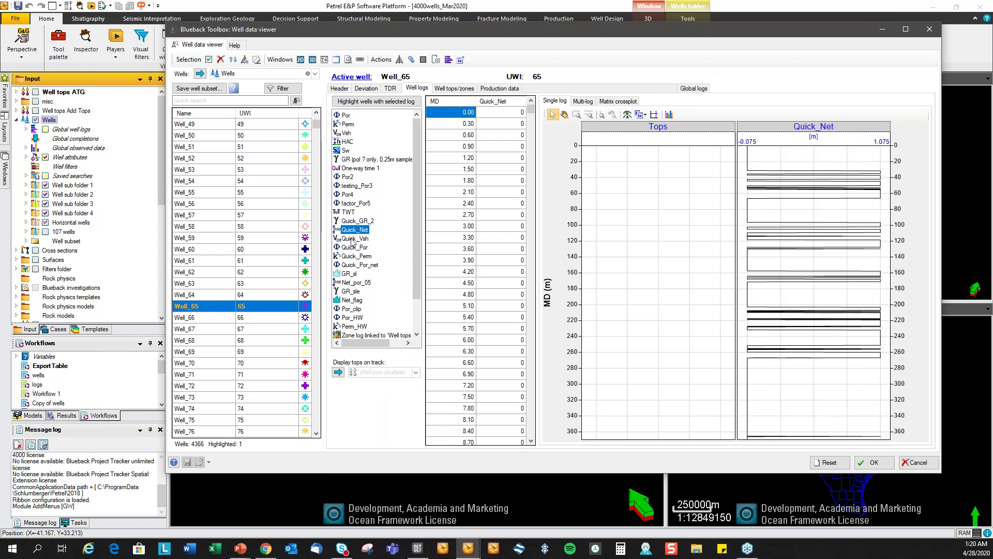
Display Well_65's Quick_Por log and highlight all wells that have this log.
left_click(355, 247)
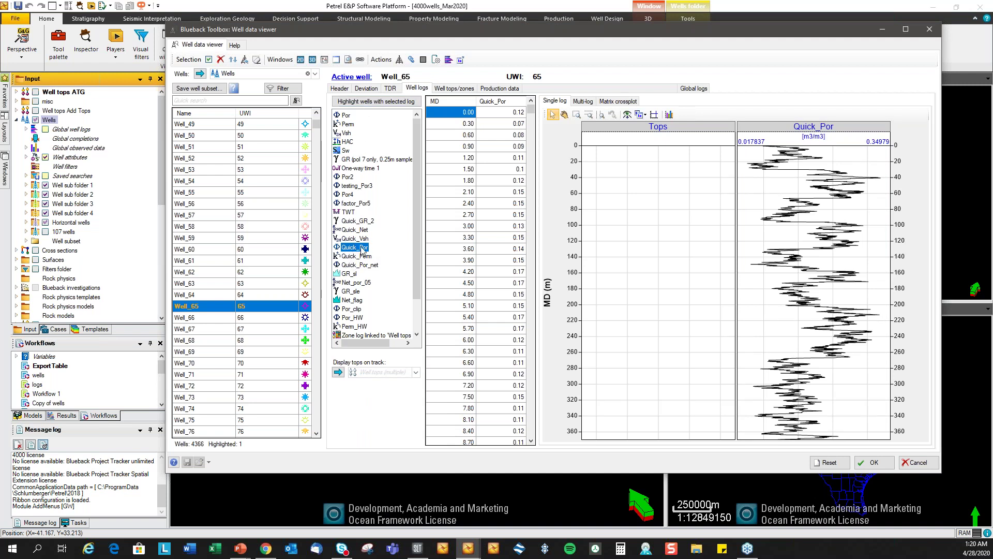
left_click(369, 102)
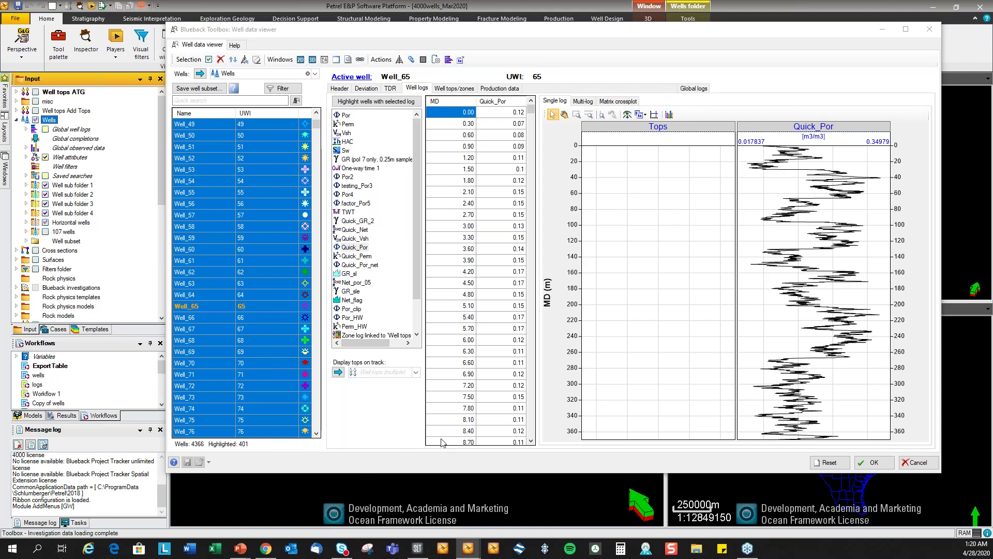
Compare the Quick_Por logs of Well_65 through Well_74 side by side in an enlarged comparison window, and close it.
left_click(207, 306)
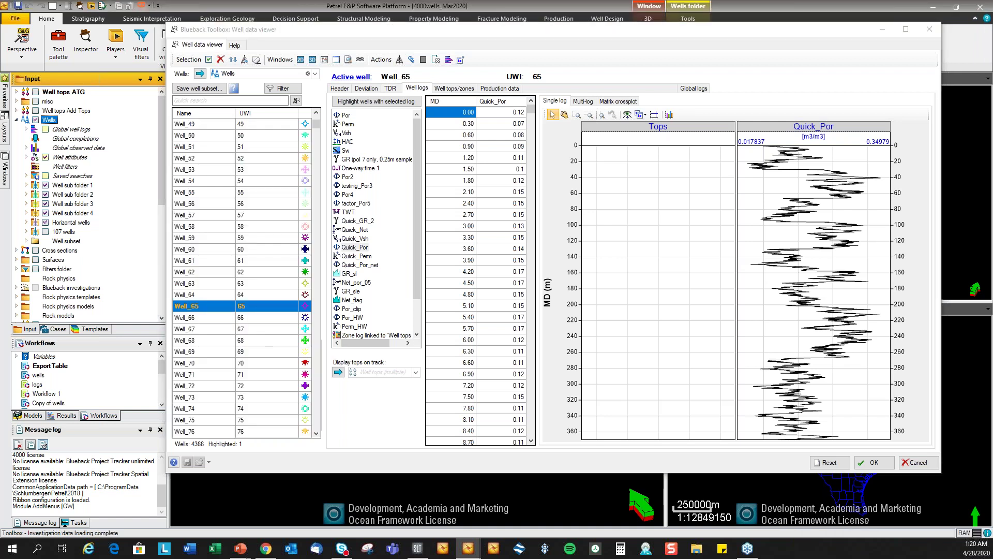
left_click(201, 408, "shift")
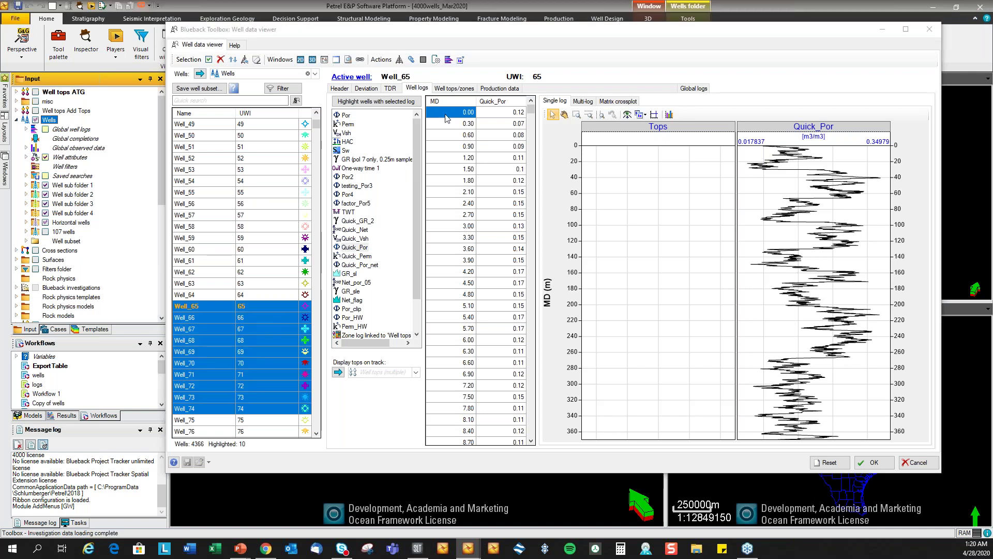
left_click(448, 60)
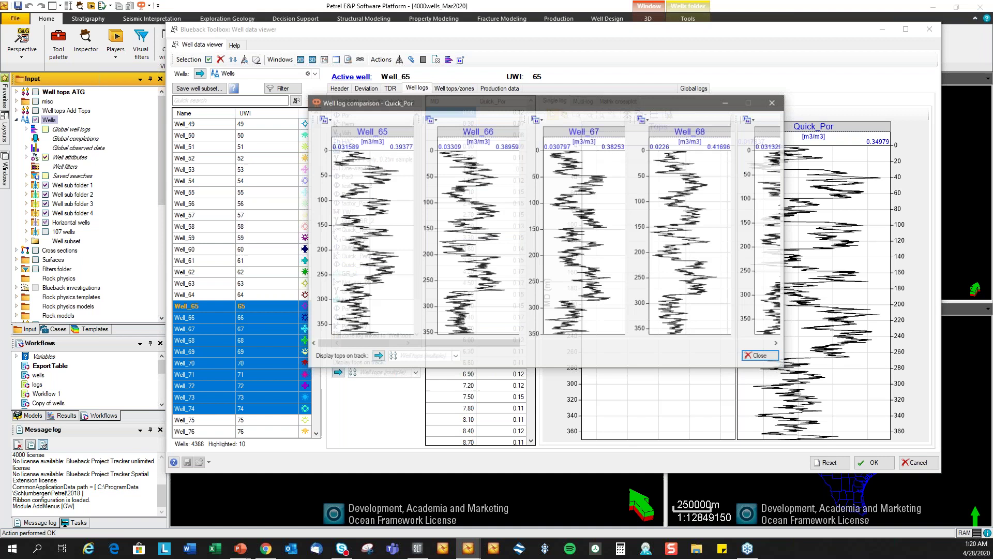
left_click_drag(423, 100, 276, 52)
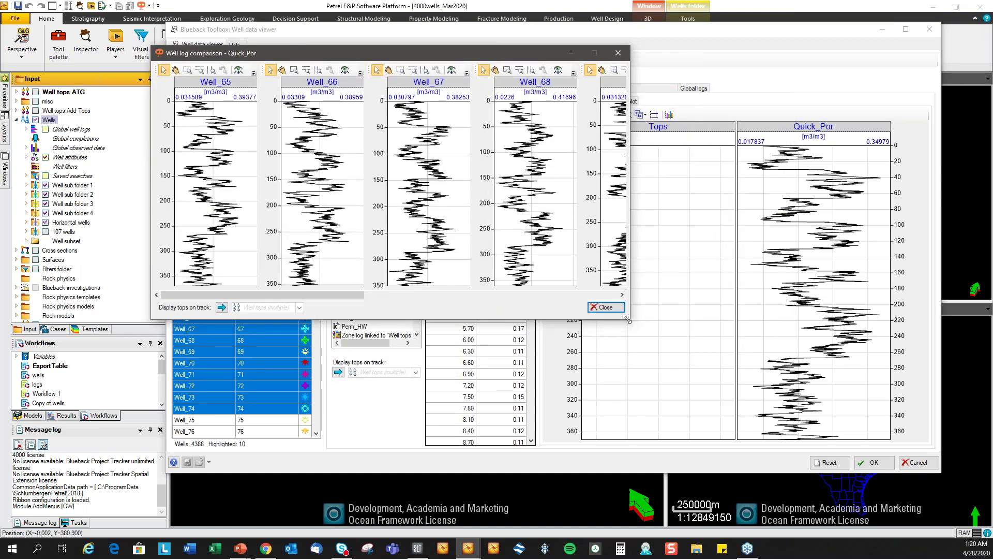
left_click_drag(737, 333, 953, 347)
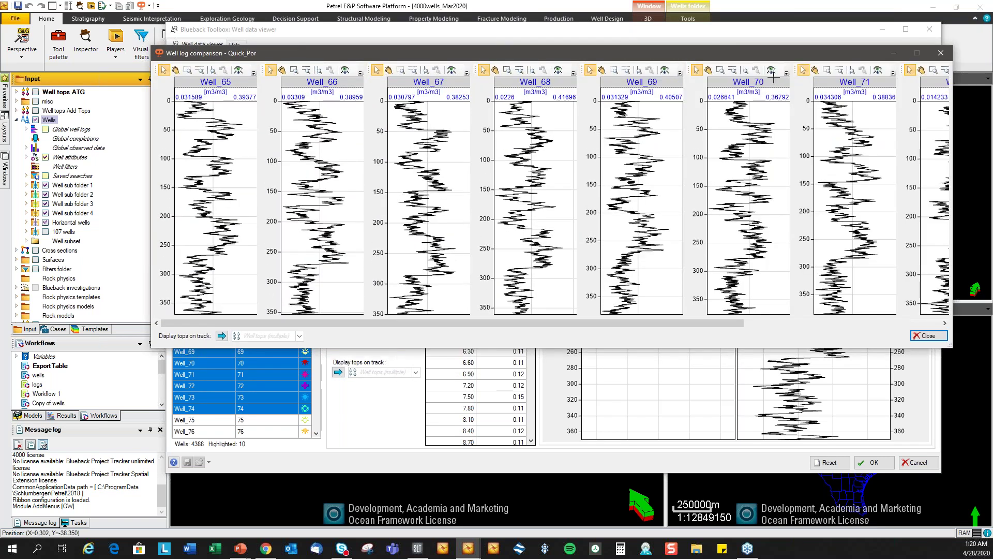
left_click_drag(783, 55, 703, 79)
mouse_move(513, 349)
left_mouse_down()
mouse_move(751, 348)
mouse_move(517, 351)
left_mouse_up()
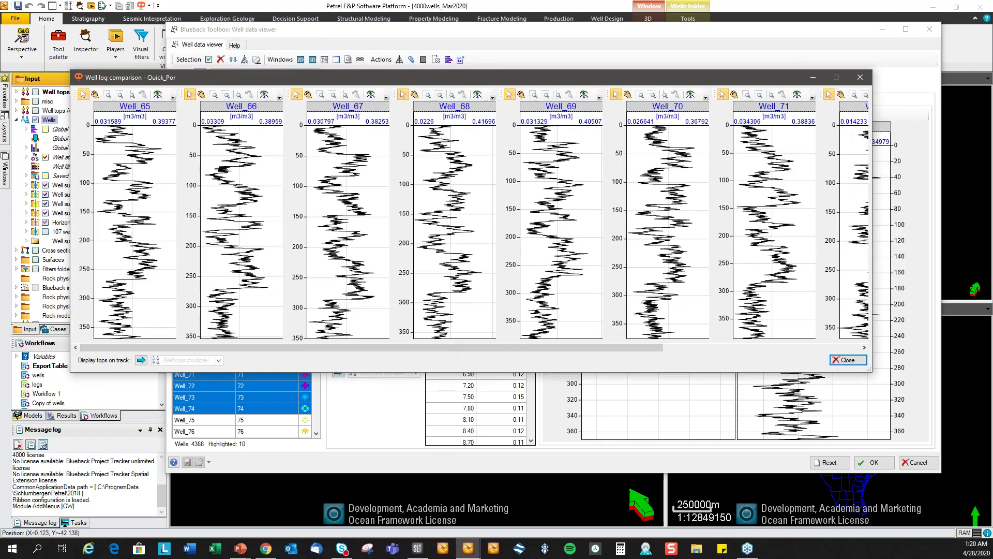
left_click(860, 77)
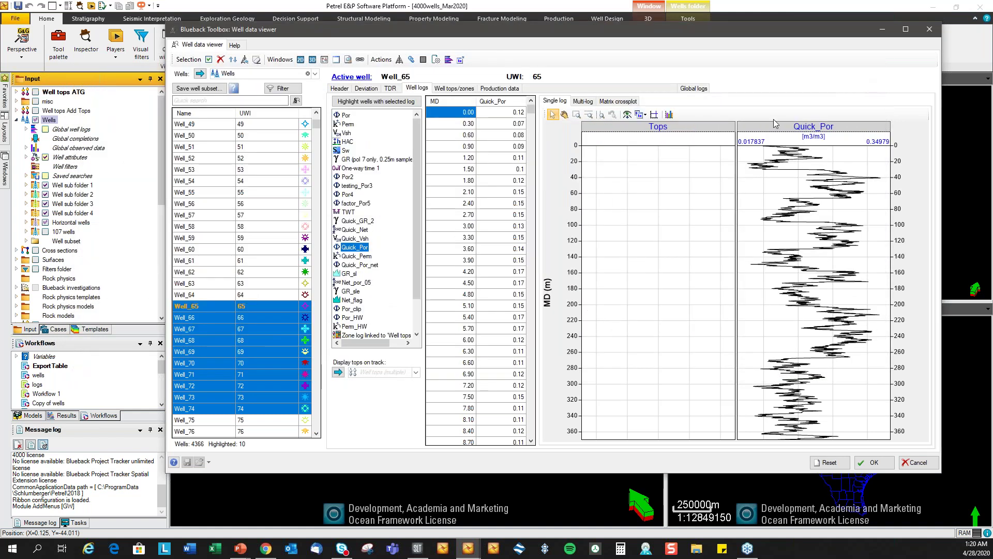
Review Well_65's well tops and zones in the Missing Well tops, Well tops UC and Well tops 1 sets, ending on Well tops UC.
left_click(452, 89)
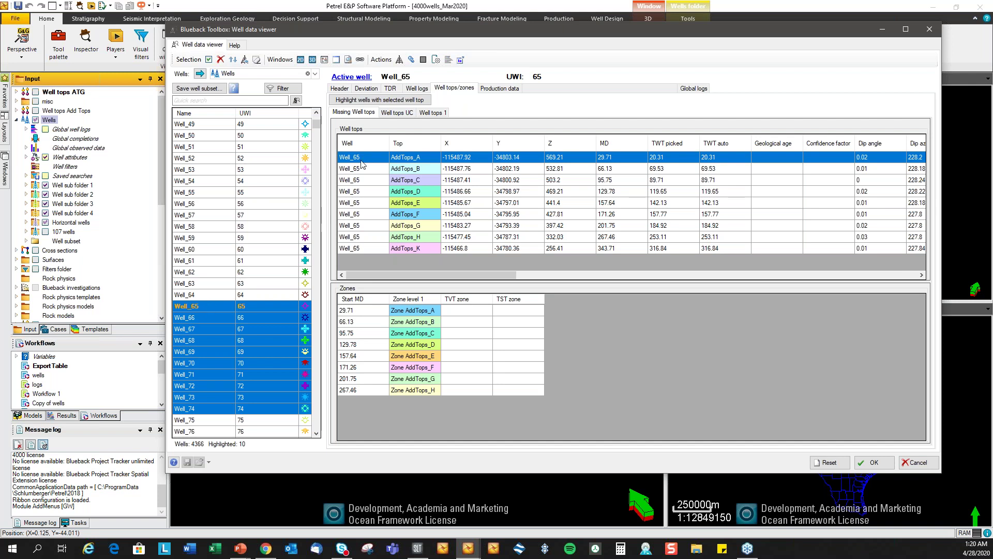
left_click(206, 307)
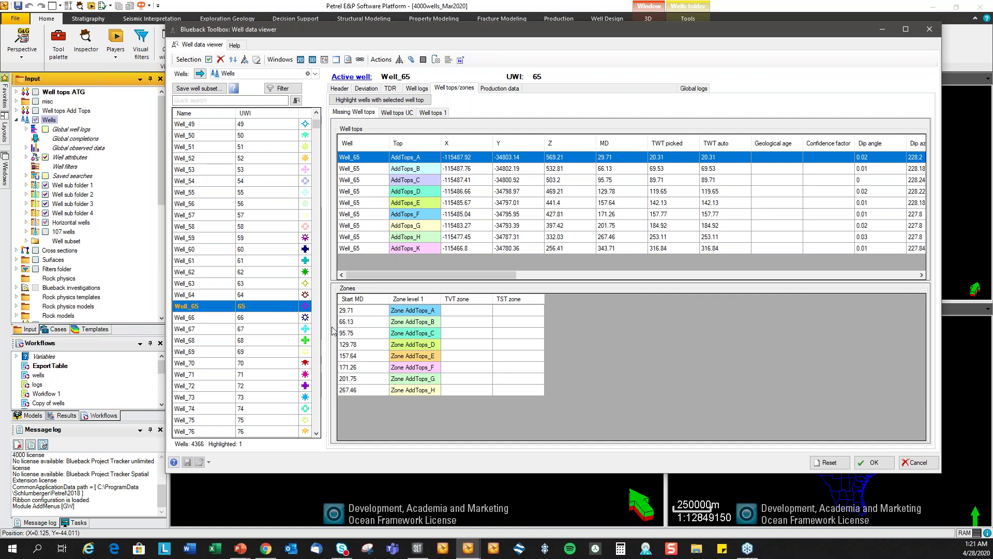
left_click(395, 113)
left_click(432, 112)
left_click(396, 113)
left_click(354, 112)
left_click_drag(399, 275, 369, 269)
left_click(398, 113)
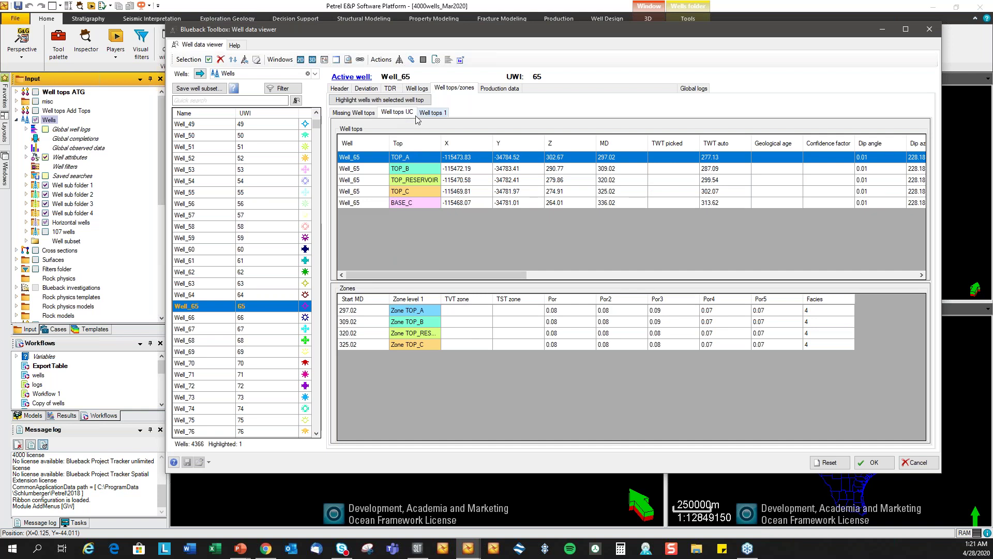
Highlight the wells that contain the TOP_B and TOP_RESERVOIR well tops from the Well tops UC set.
left_click(374, 170)
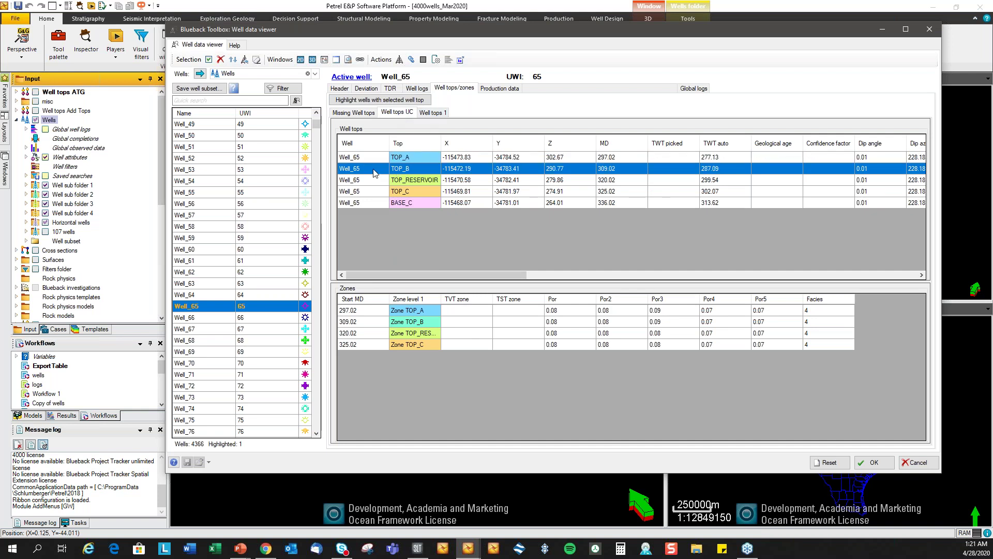
left_click(369, 180, "shift")
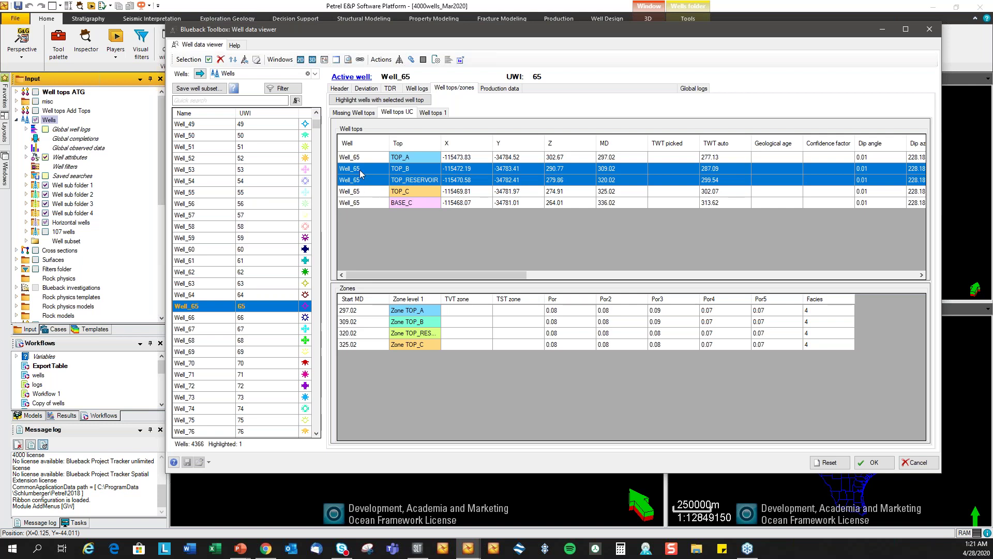
left_click(387, 101)
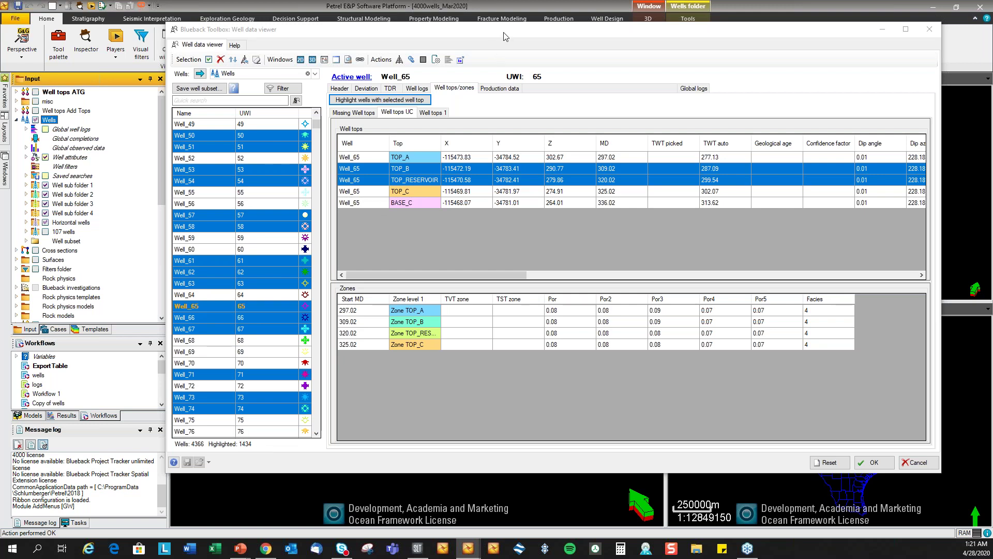
left_click_drag(504, 32, 488, 34)
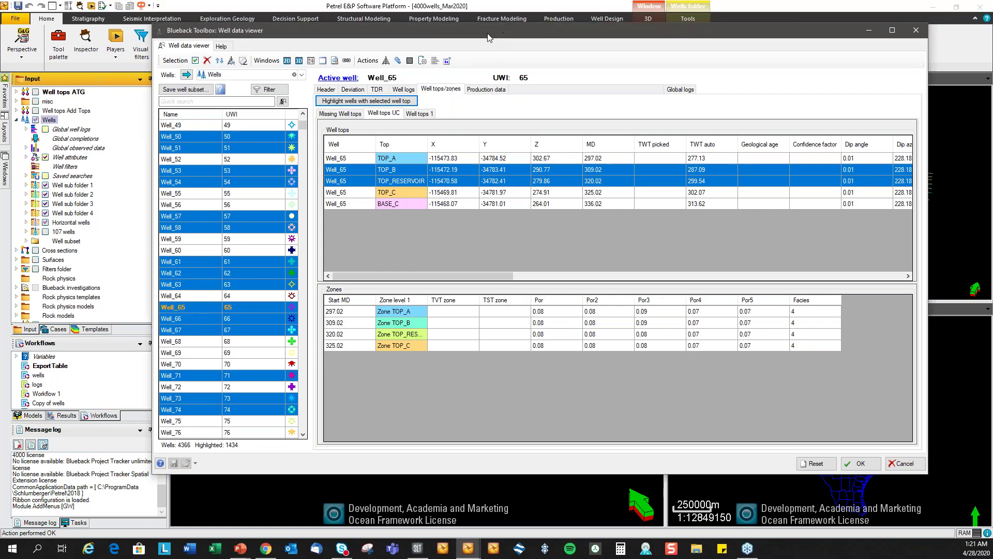
Open the production data, highlight all wells with production and move them to the beginning of the well list.
left_click(490, 90)
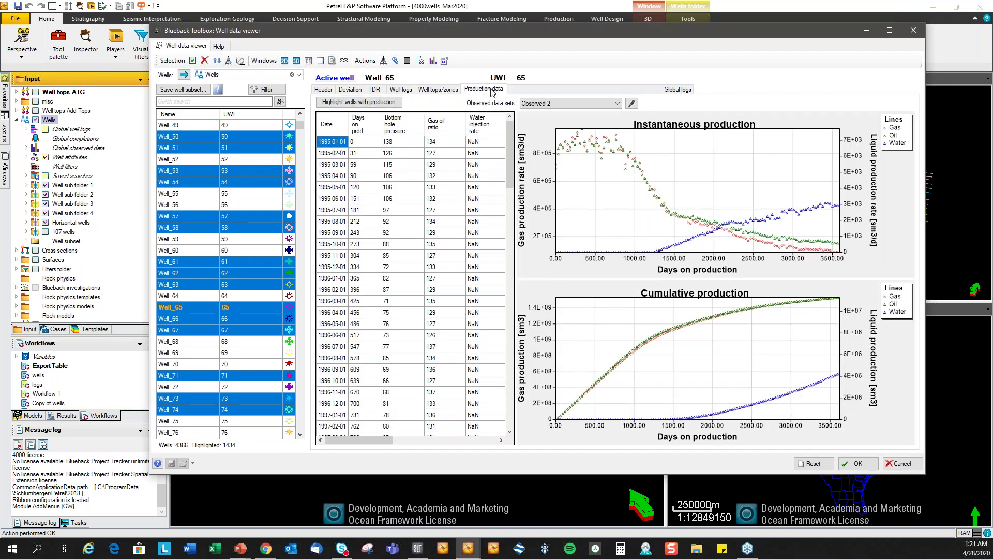
left_click(377, 102)
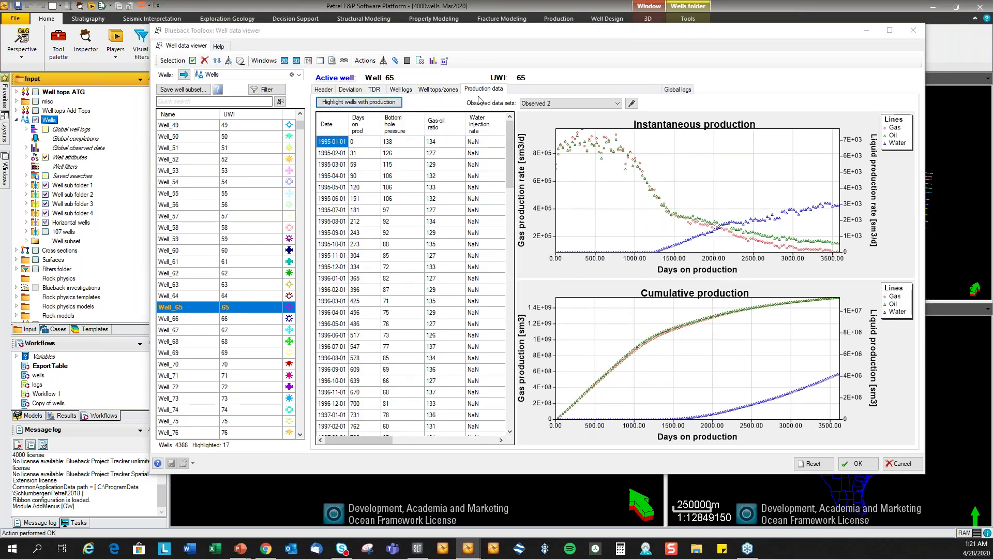
left_click(371, 105)
left_click(219, 61)
left_click(218, 60)
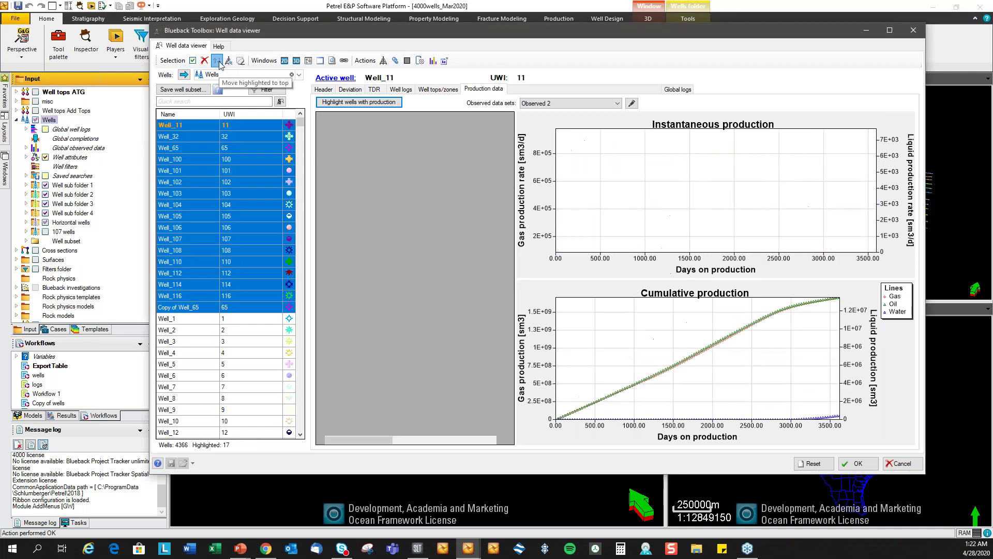
Inspect Well_100's production table and plots, switching the observed data set to Observed 1 and back to Observed.
left_click(181, 161)
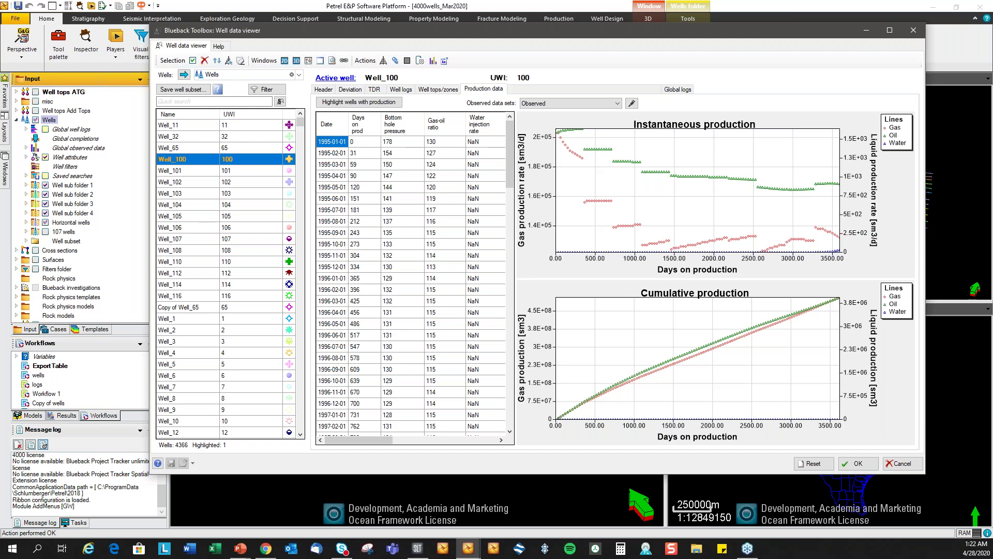
left_click(616, 104)
left_click(606, 120)
left_click(617, 104)
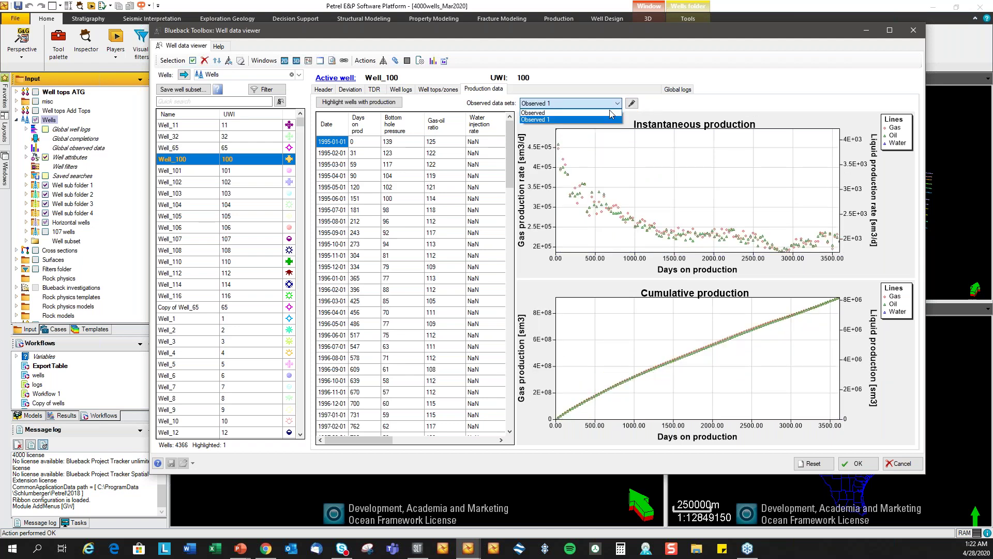
left_click(612, 113)
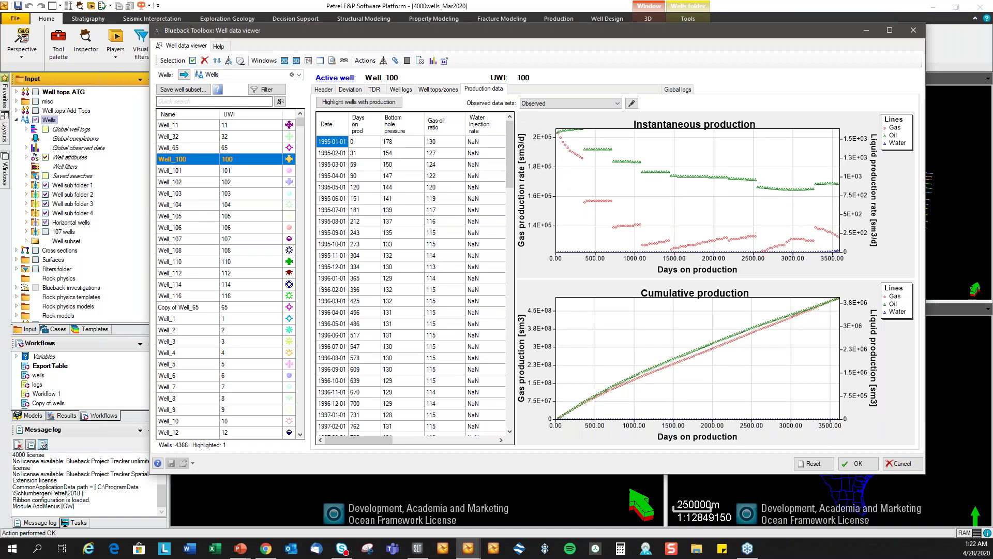
left_click_drag(351, 440, 442, 452)
scroll(376, 449, "left", 3)
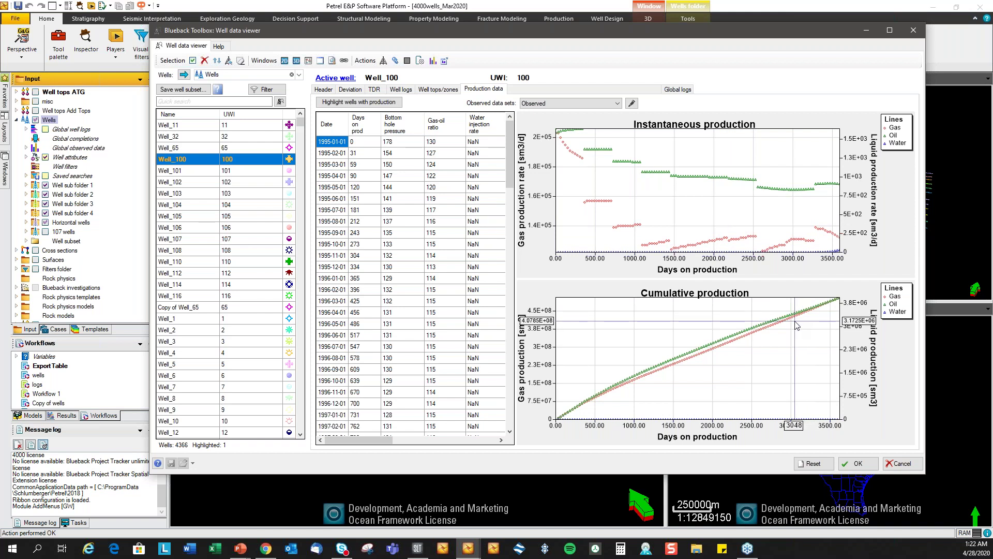
Open a production comparison chart for Well_100 through Well_103.
left_click(189, 197, "shift")
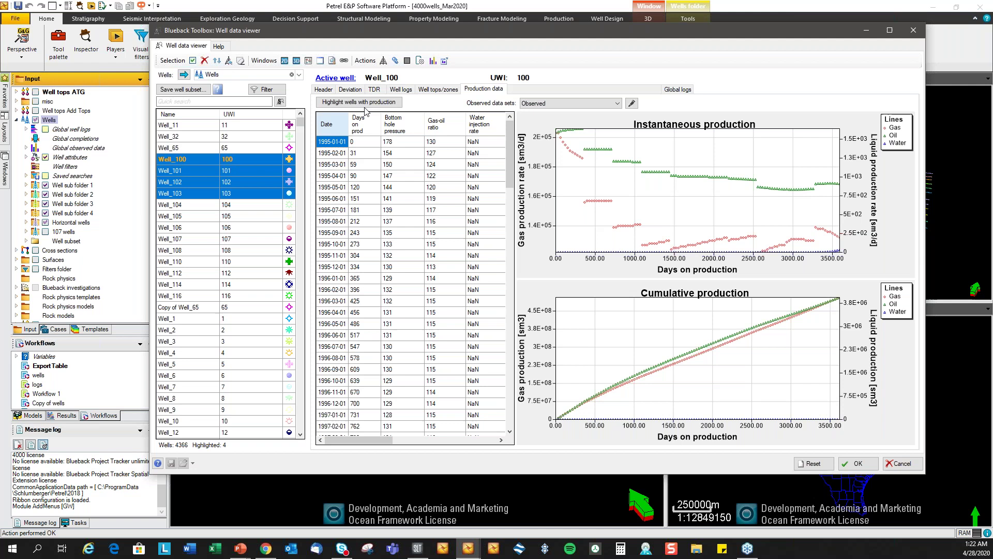
left_click(433, 62)
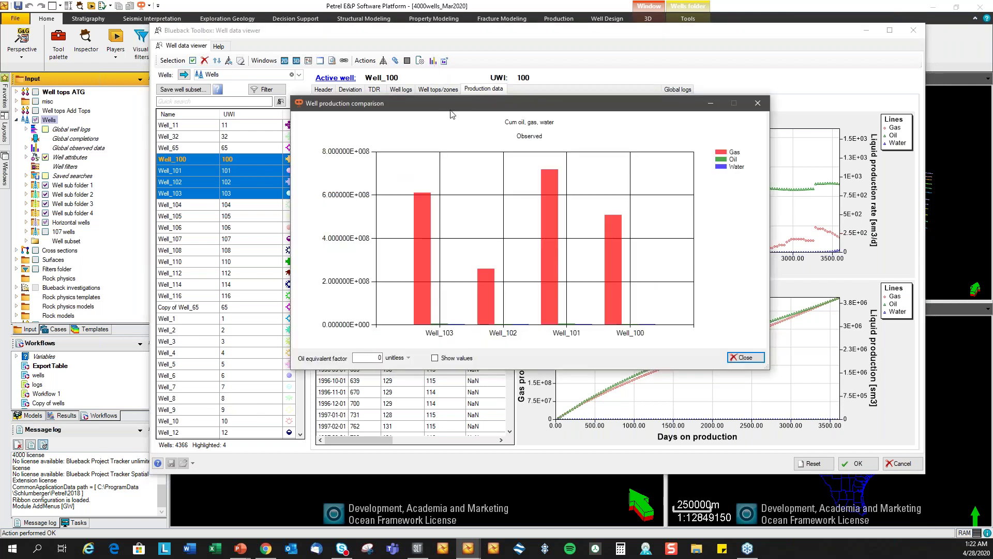
left_click_drag(463, 109, 465, 109)
Set the comparison's oil equivalent factor to 1000, show the values on the bars, and close the chart.
left_click(386, 353)
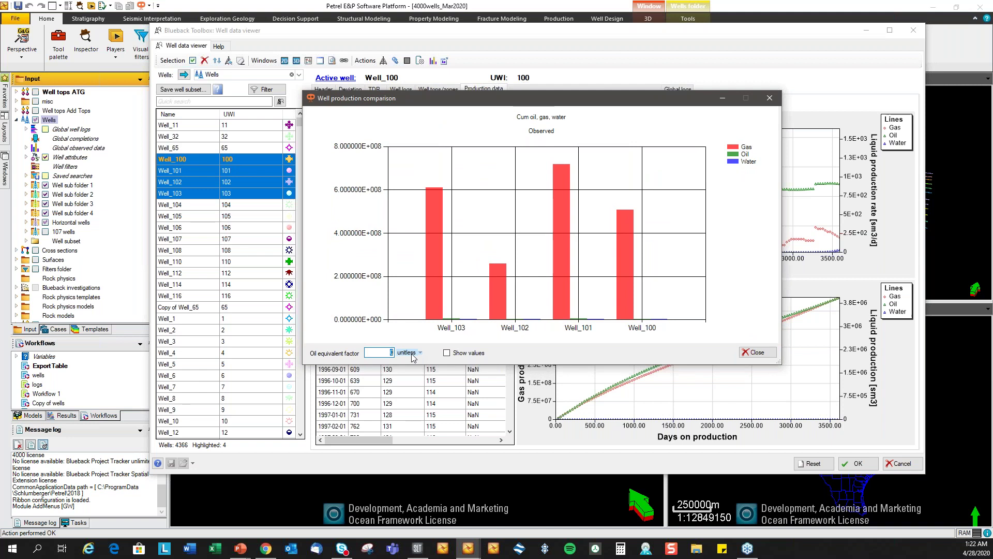
type("1000")
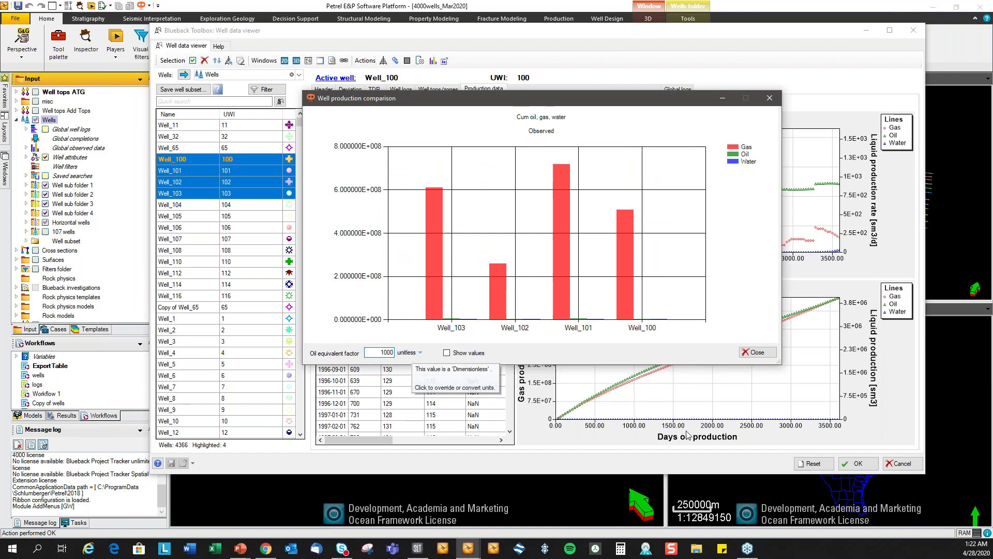
left_click(452, 355)
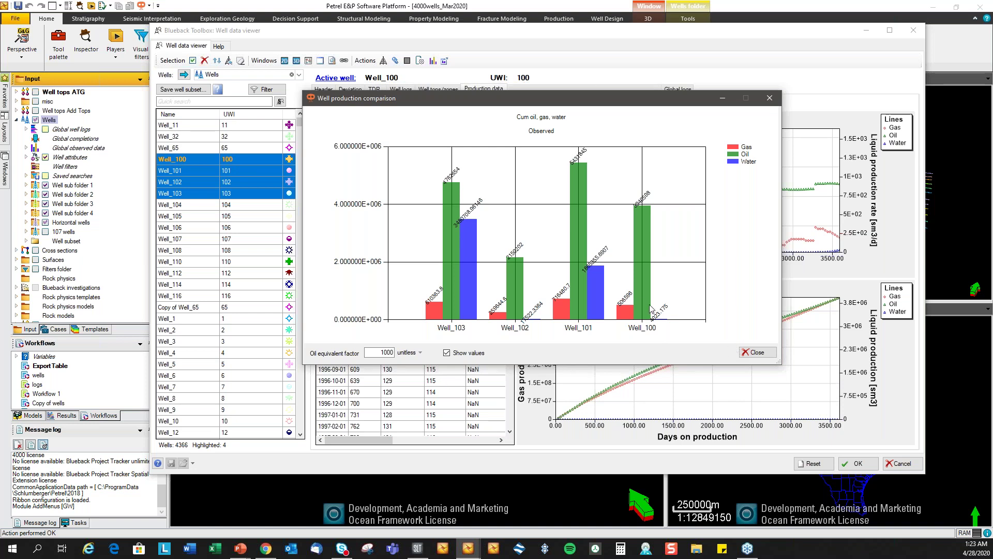
left_click(770, 100)
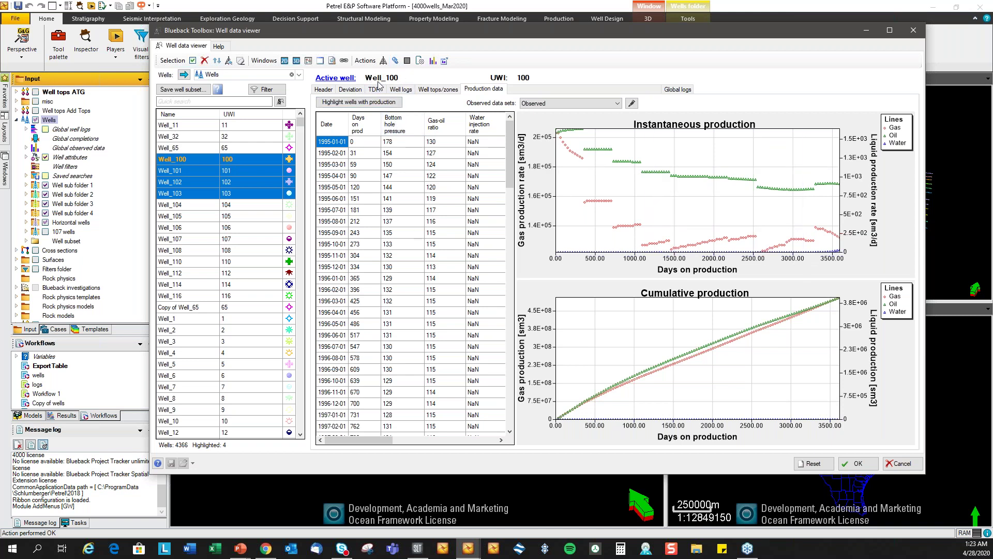
Open the global logs overview and refresh its log counts.
left_click(684, 90)
left_click(882, 103)
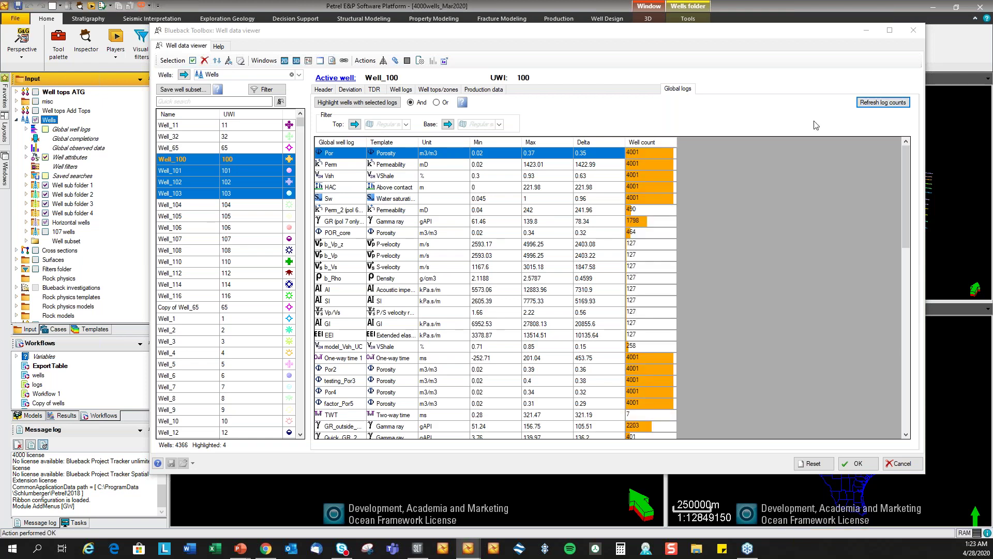
left_click_drag(660, 31, 655, 29)
Sort the global logs table by log name, template and unit, and finally by well count in descending order.
left_click(332, 140)
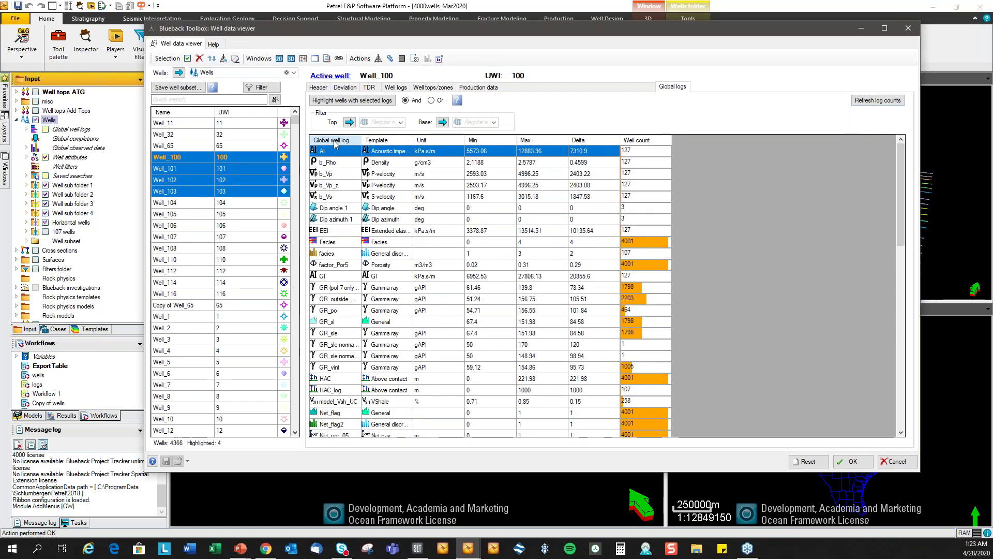
left_click(334, 141)
left_click(334, 142)
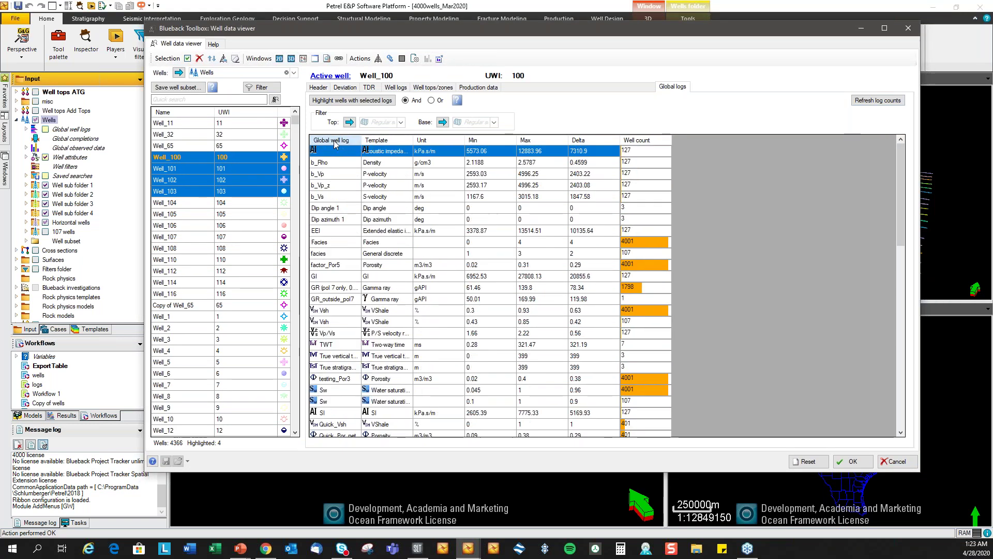
left_click(385, 141)
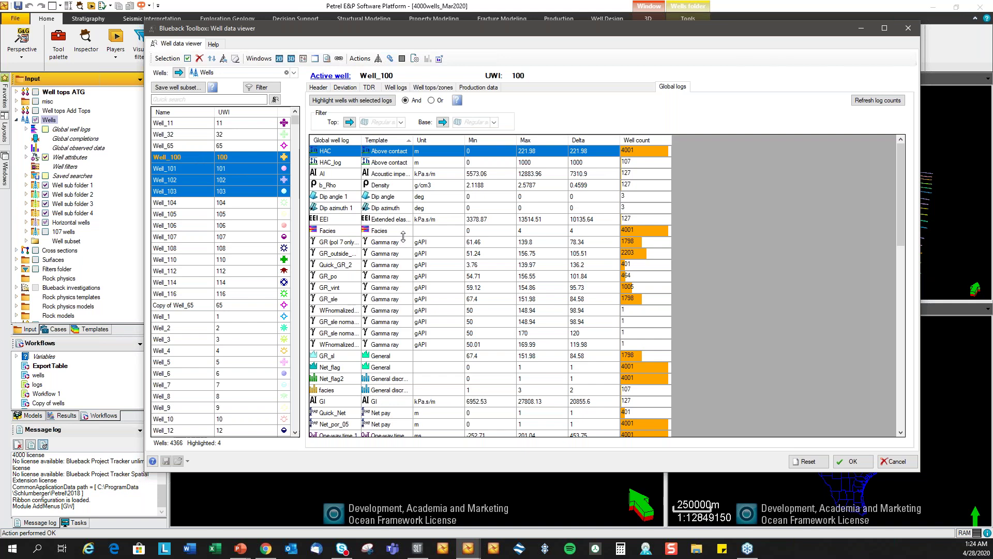
left_click(441, 143)
left_click(442, 142)
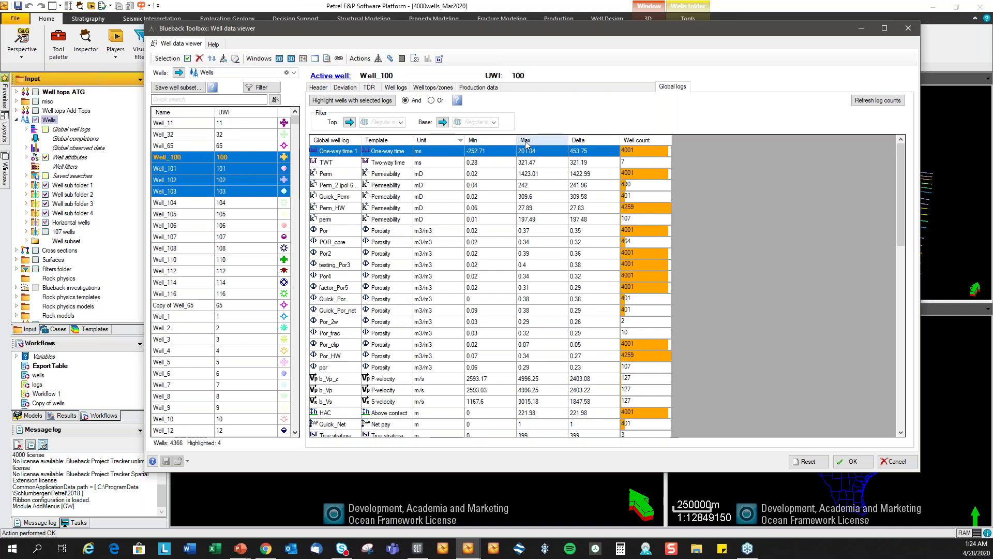
left_click(645, 143)
left_click(646, 145)
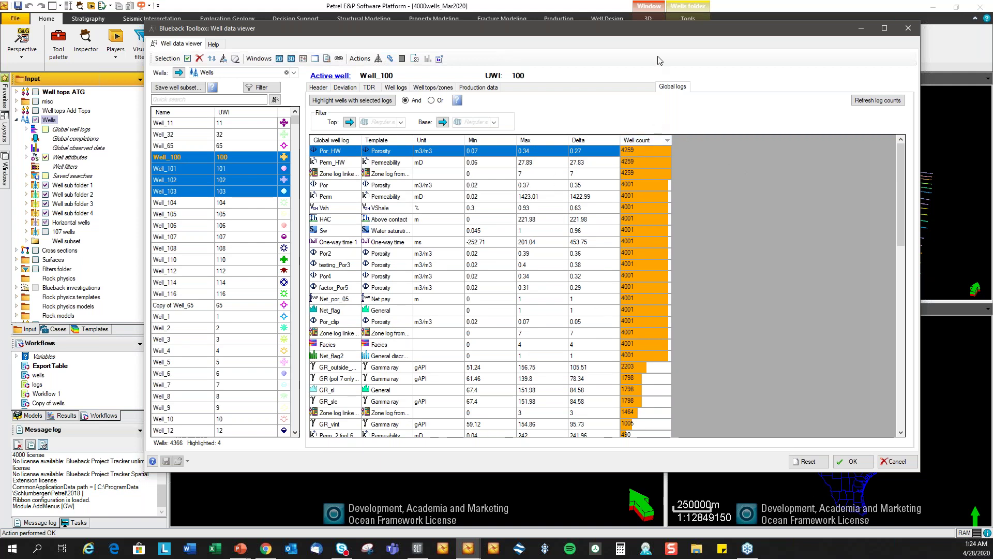
Sort the global logs table by log name and select the GR_sl, GR_sle and GR_vint logs.
left_click_drag(667, 29, 678, 32)
left_click(344, 144)
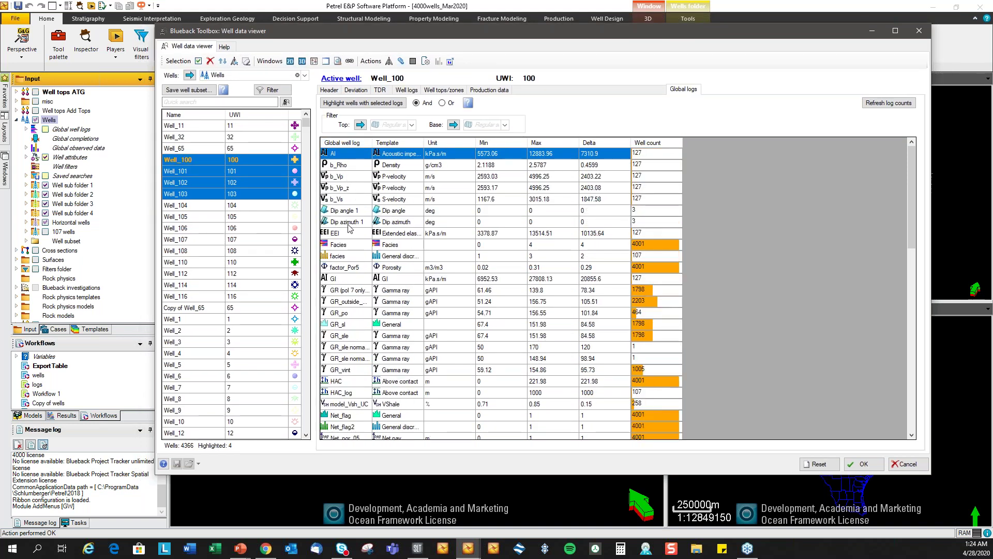
left_click(344, 328)
left_click(345, 339, "ctrl")
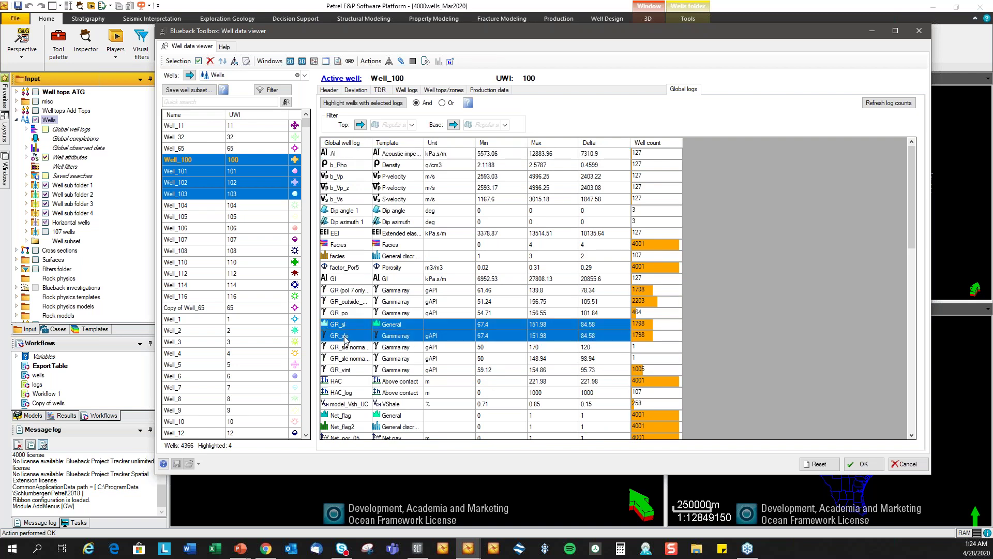
left_click(350, 372, "ctrl")
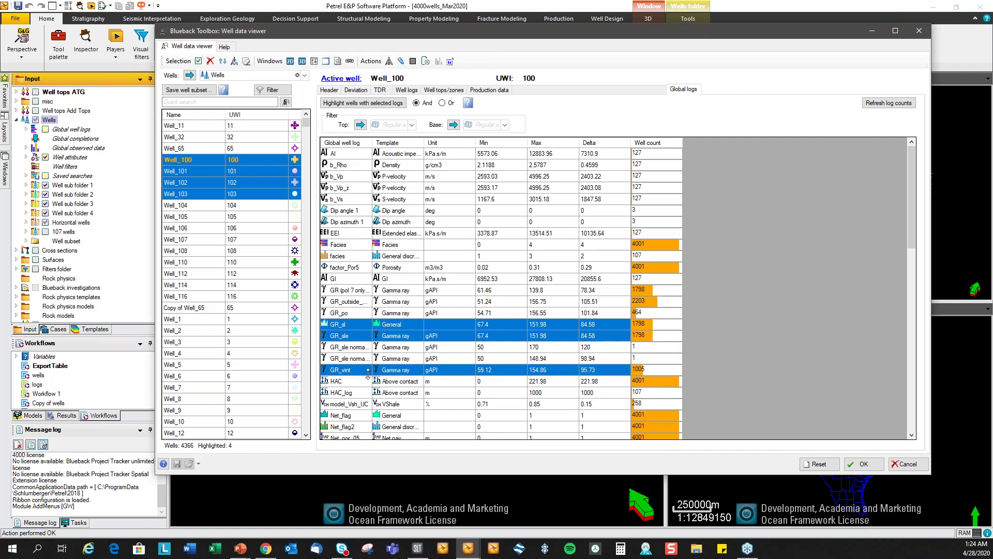
Highlight the wells containing all selected gamma ray logs with And, and repeat with Or for wells containing any of them.
left_click(364, 105)
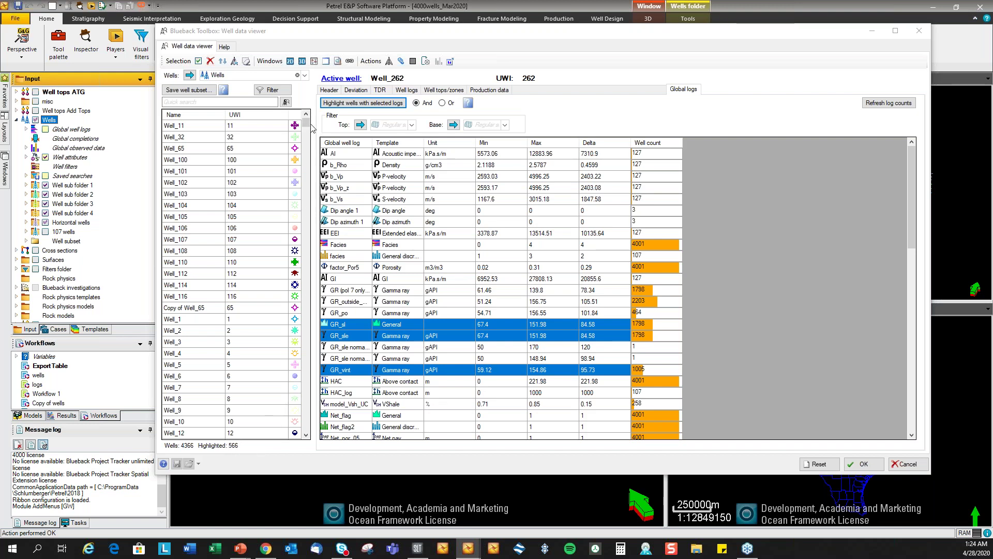
mouse_move(307, 126)
left_mouse_down()
mouse_move(307, 155)
mouse_move(307, 120)
left_mouse_up()
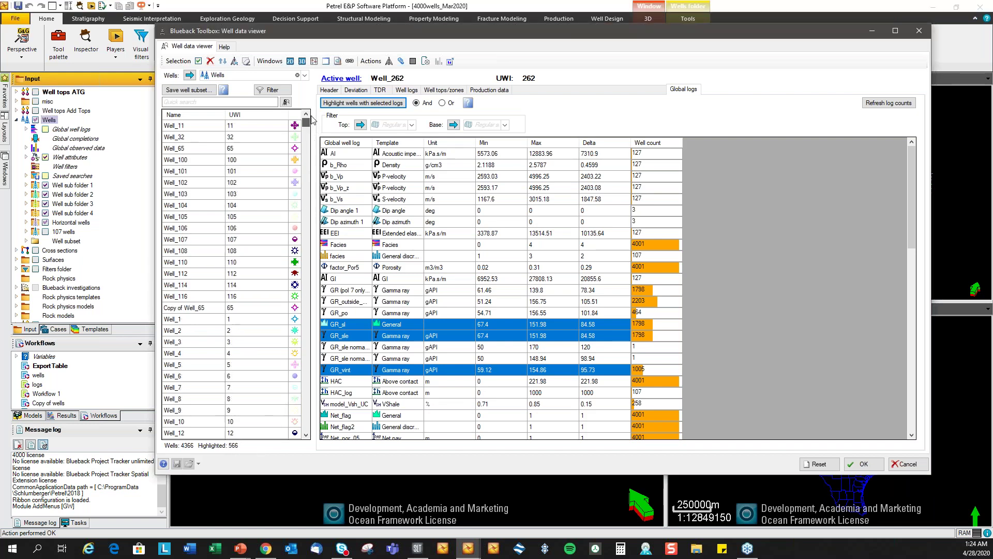
left_click(442, 102)
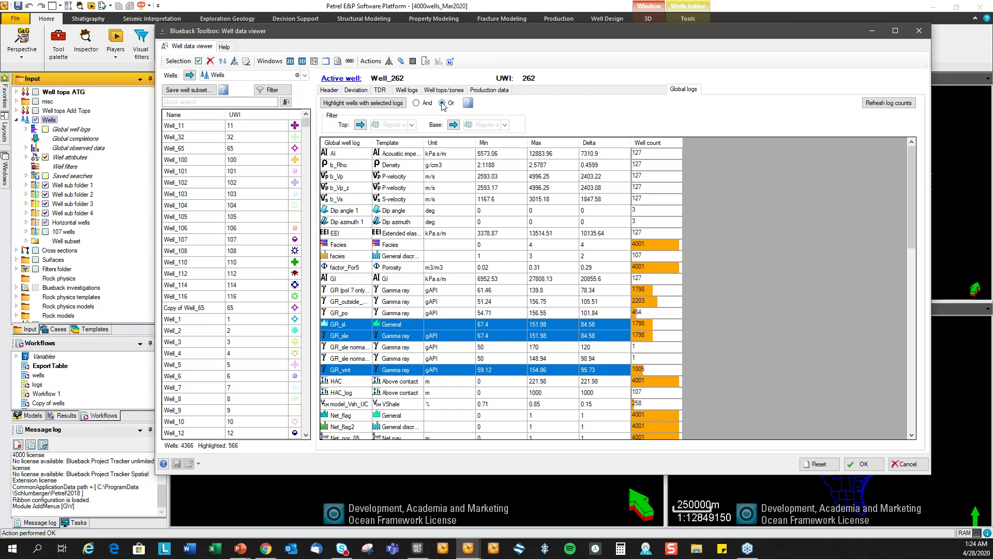
left_click(363, 103)
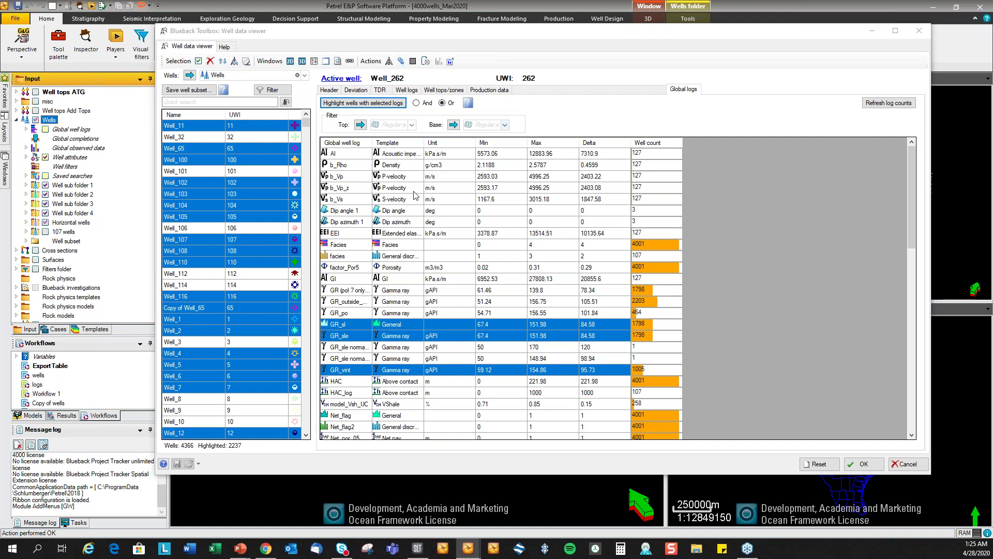
Highlight the wells that contain both the b_Vp_z and b_Vs logs, using the And condition.
left_click(339, 190)
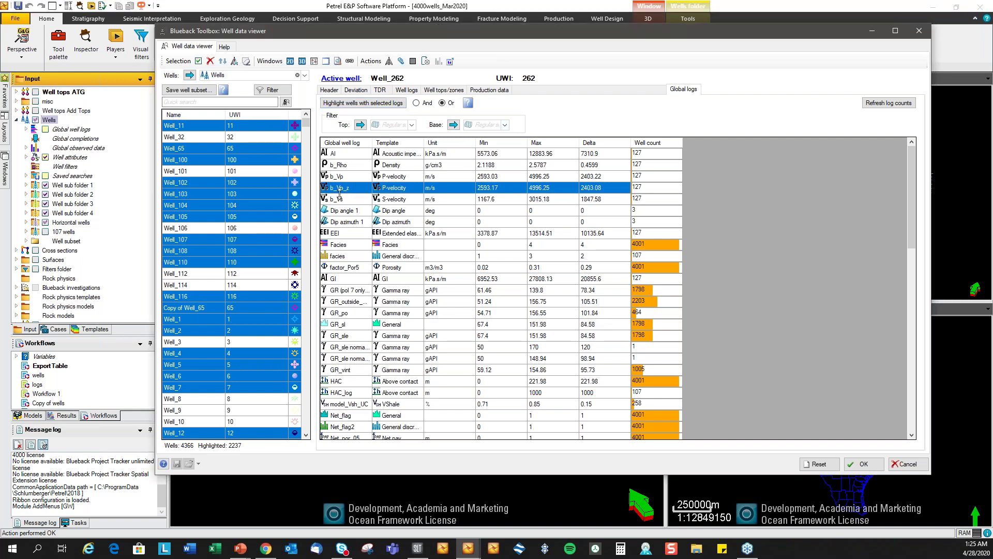
left_click(416, 103)
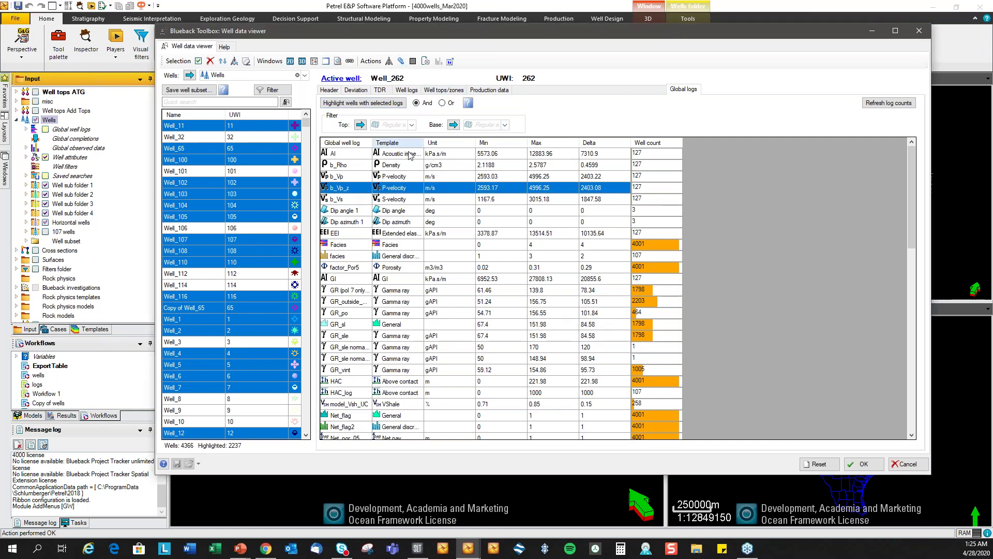
left_click(343, 201, "ctrl")
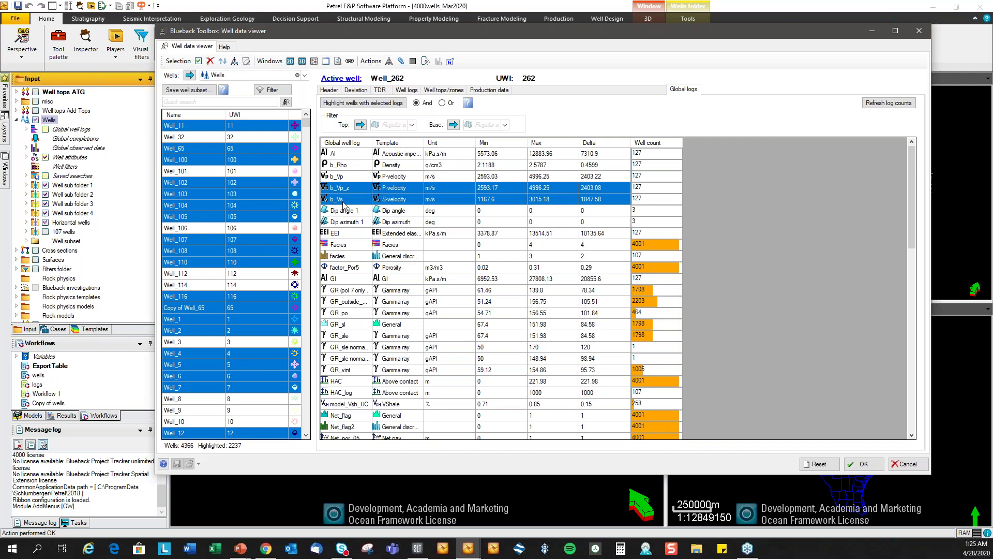
left_click(363, 103)
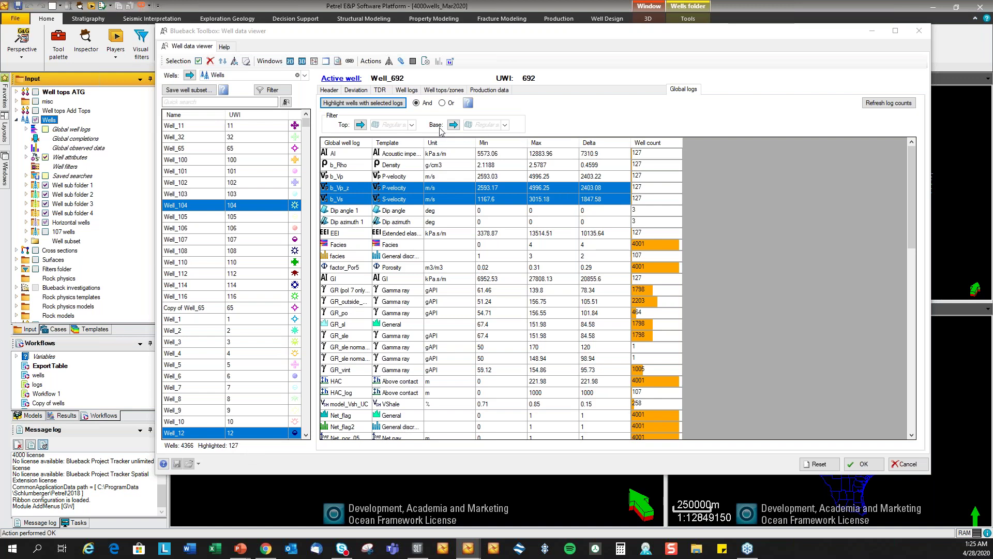
Highlight wells with the selected logs between top surface D and base surface G, and bring them to the start of the well list.
left_click(412, 126)
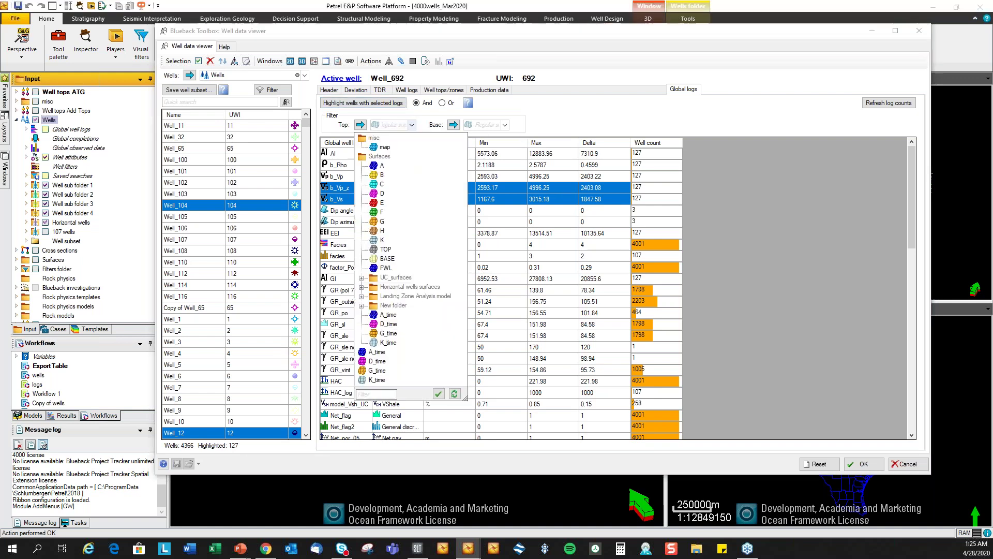
left_click(387, 193)
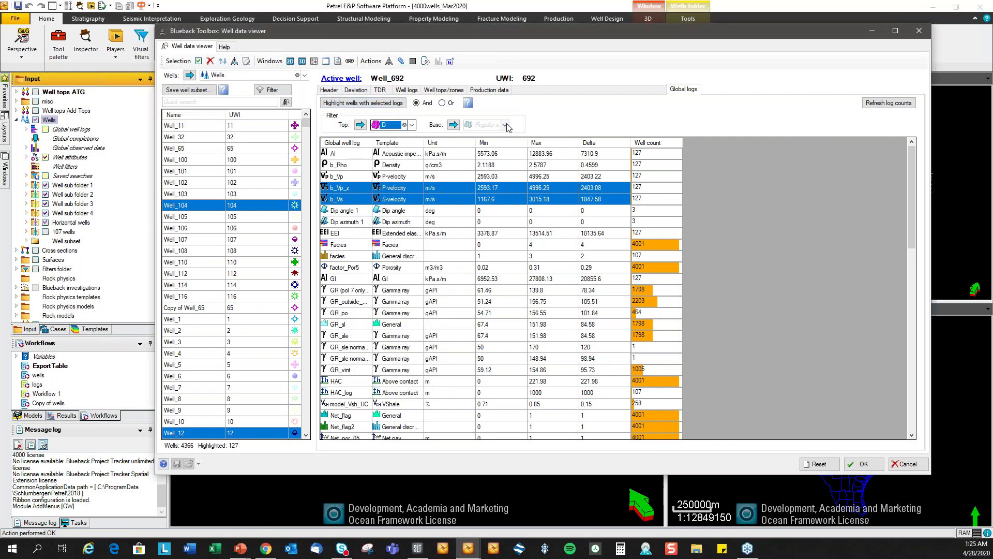
left_click(505, 125)
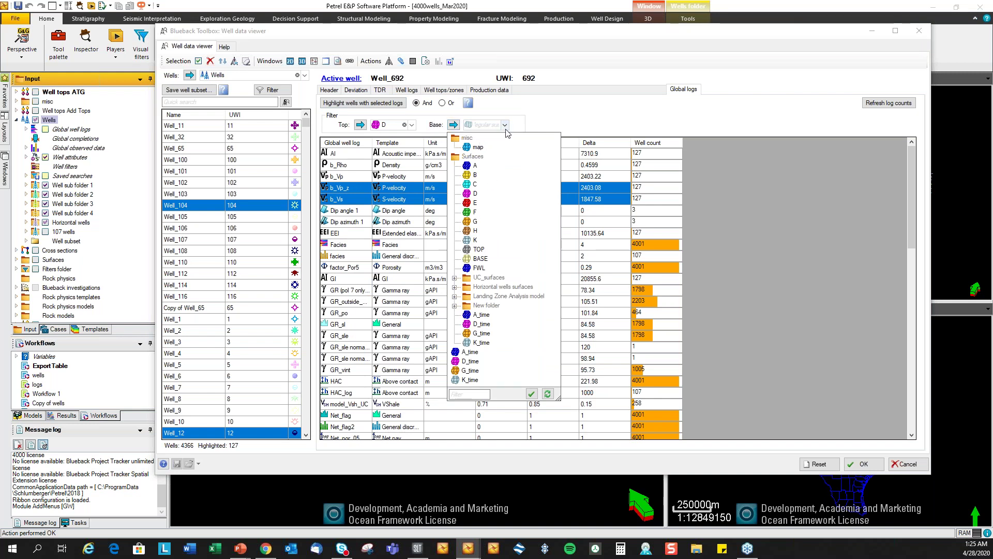
left_click(474, 222)
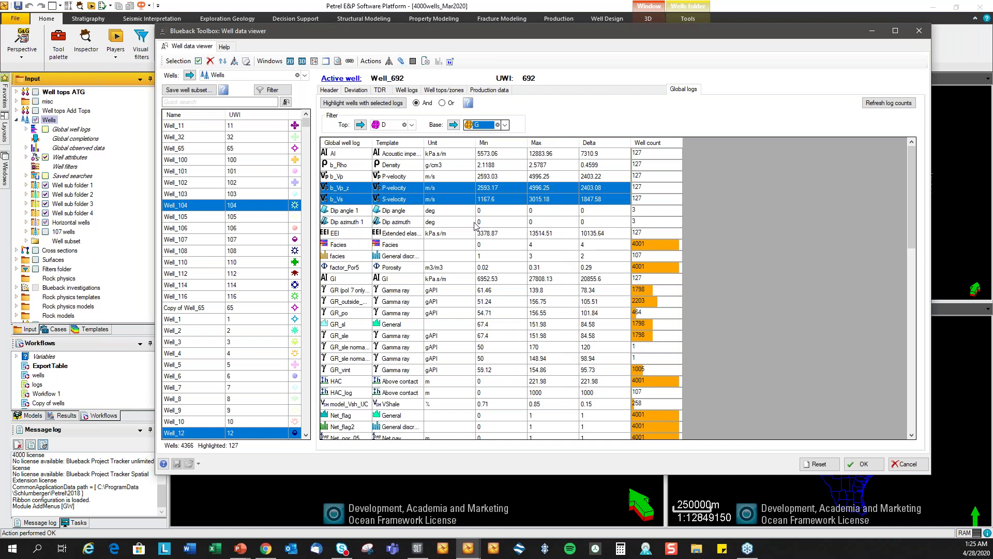
left_click(386, 106)
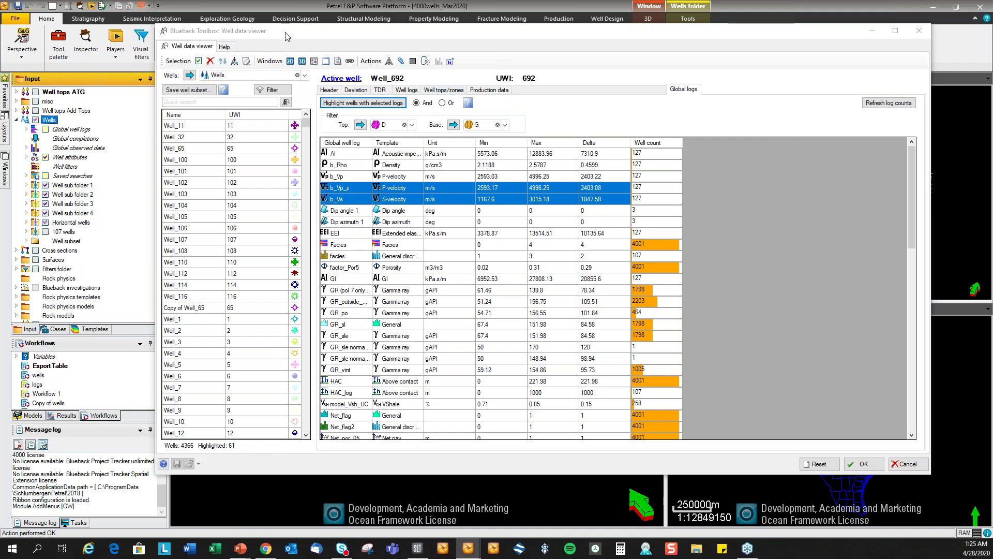
left_click_drag(288, 34, 272, 36)
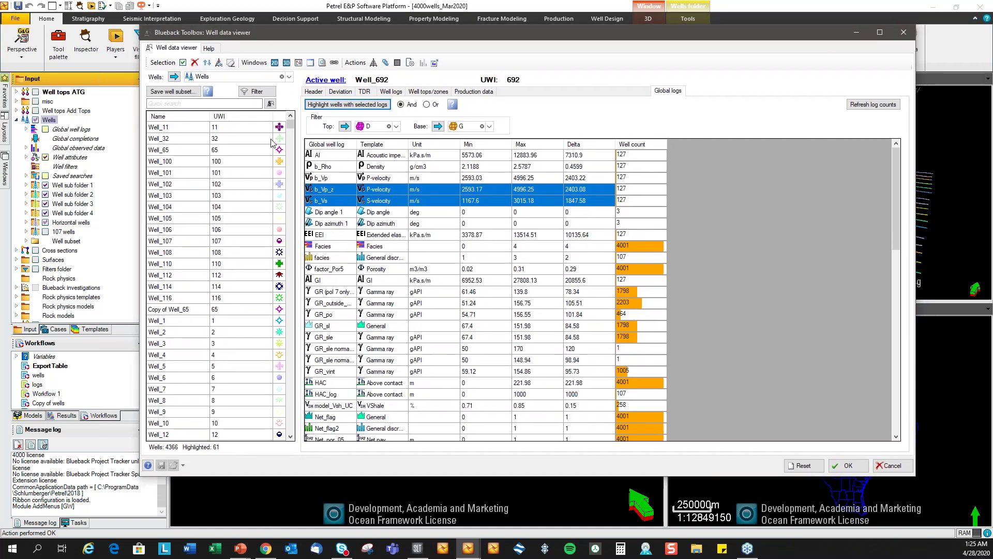
left_click(207, 63)
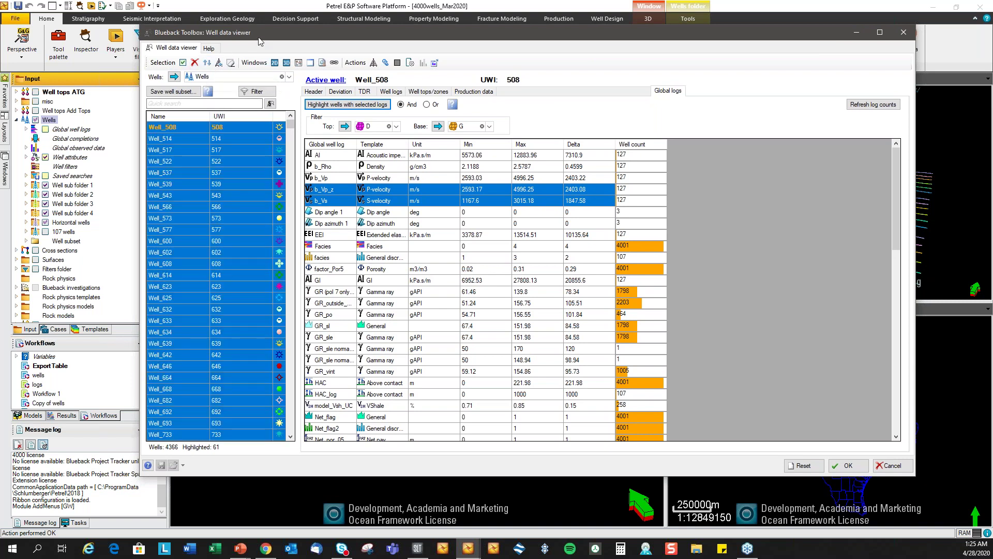
Close the open 3D windows and the 2D TEXAS window.
left_click_drag(262, 39, 216, 184)
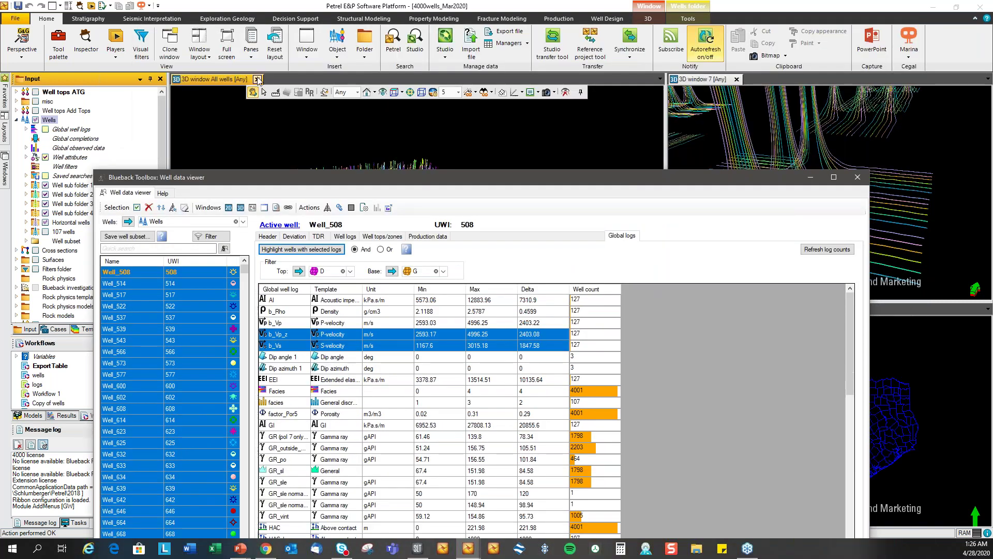
left_click(257, 78)
left_click(239, 79)
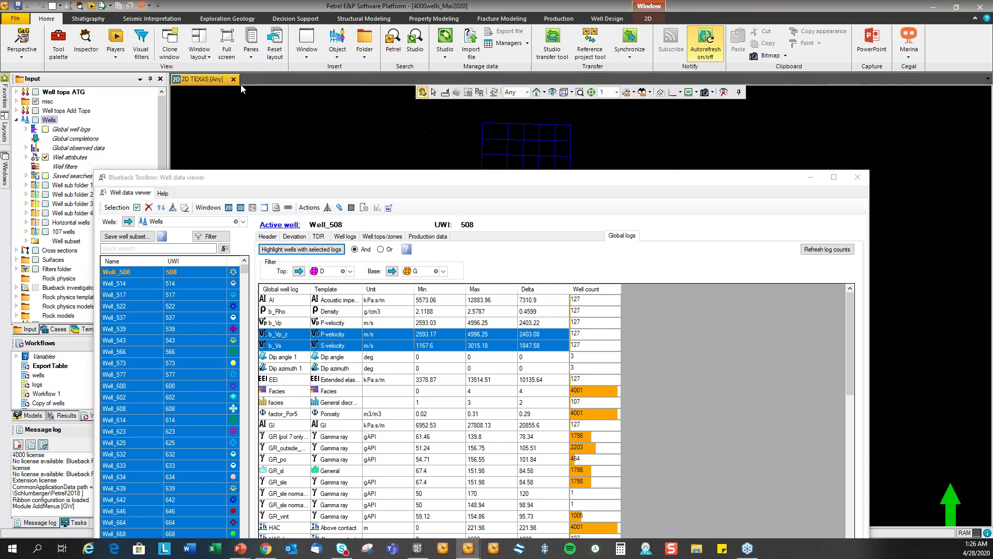
left_click(235, 79)
Show the highlighted wells in a new 2D window and in a new 3D window.
left_click_drag(299, 180, 334, 106)
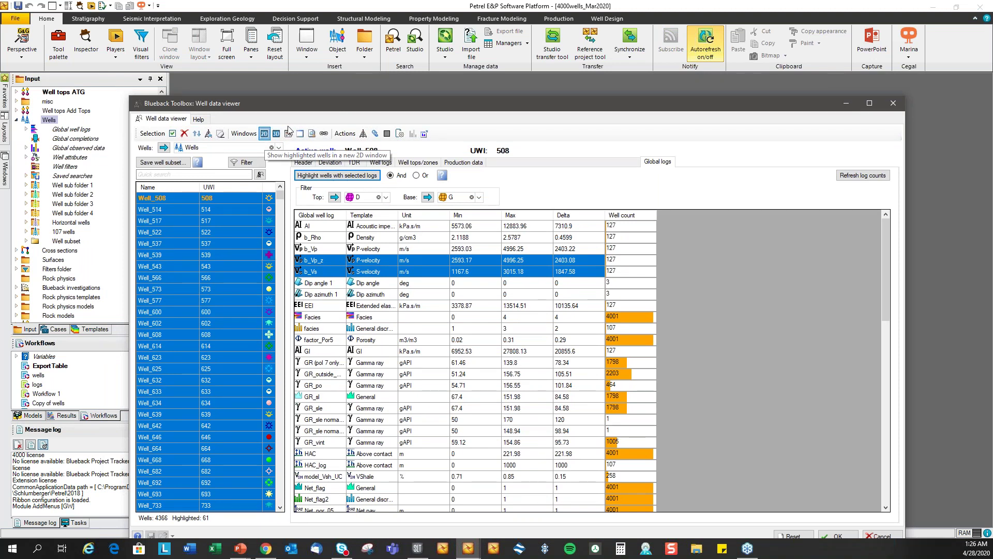
left_click(265, 133)
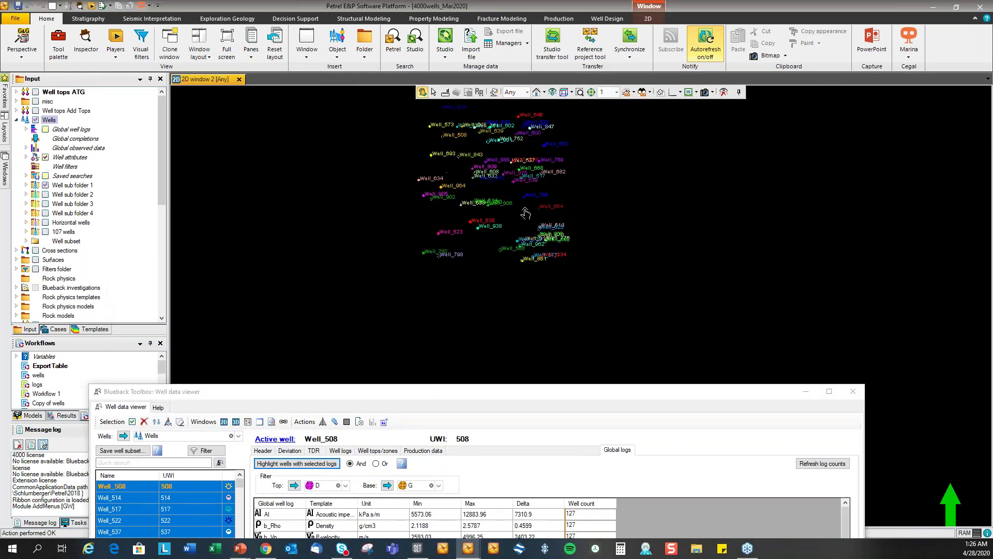
left_click_drag(507, 392, 560, 119)
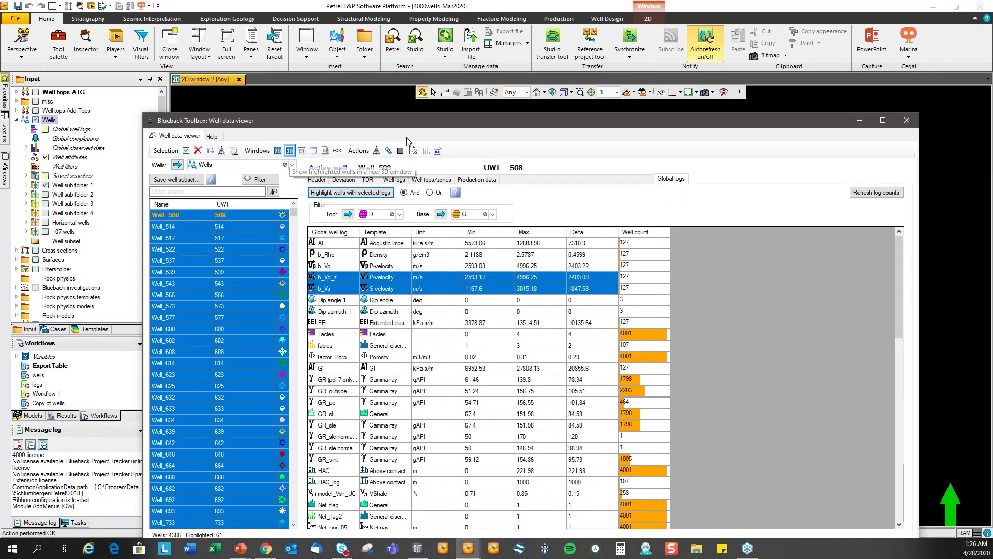
left_click(289, 151)
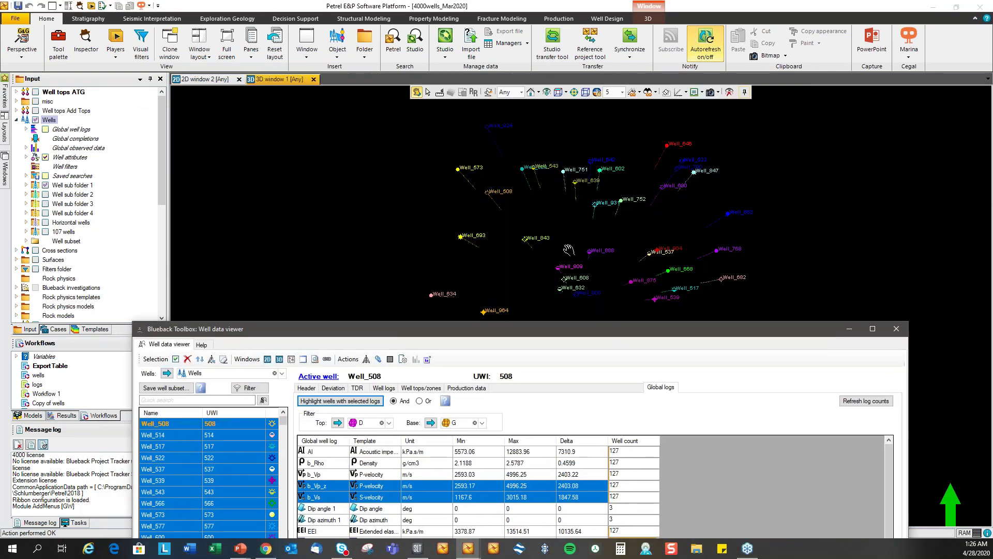
Highlight Well_514 through Well_573 in the well list and show them in a new well section window.
left_click_drag(486, 328, 507, 161)
left_click(186, 262)
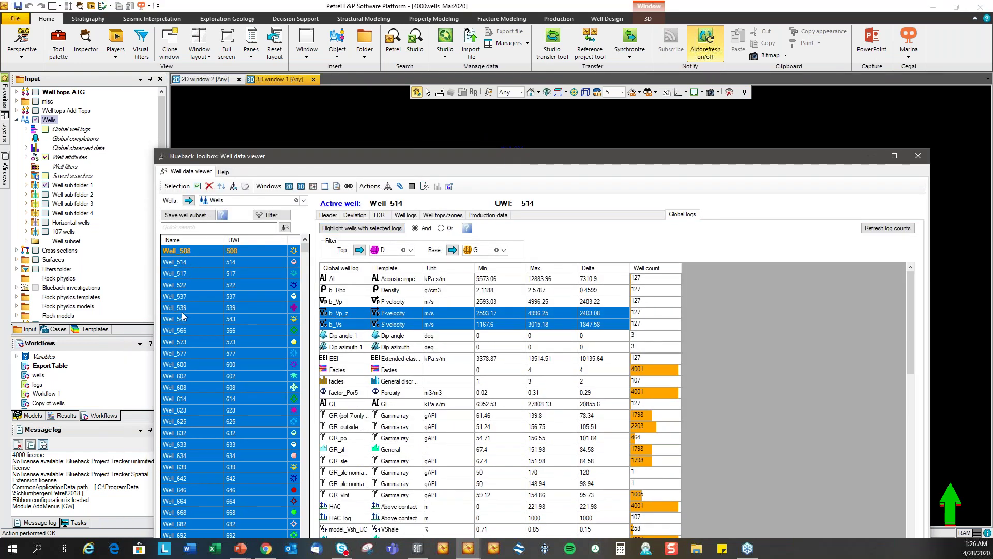
left_click(187, 343, "shift")
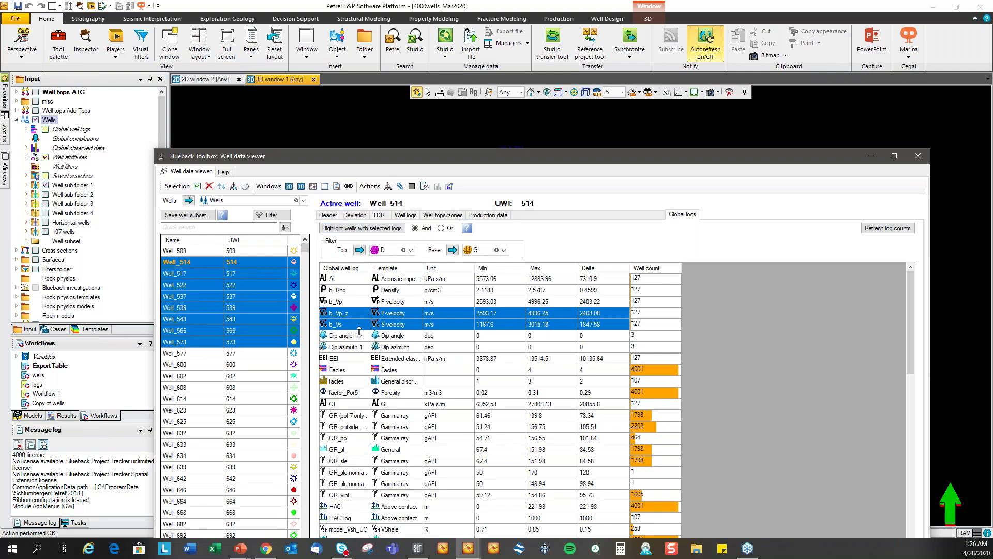
left_click(313, 187)
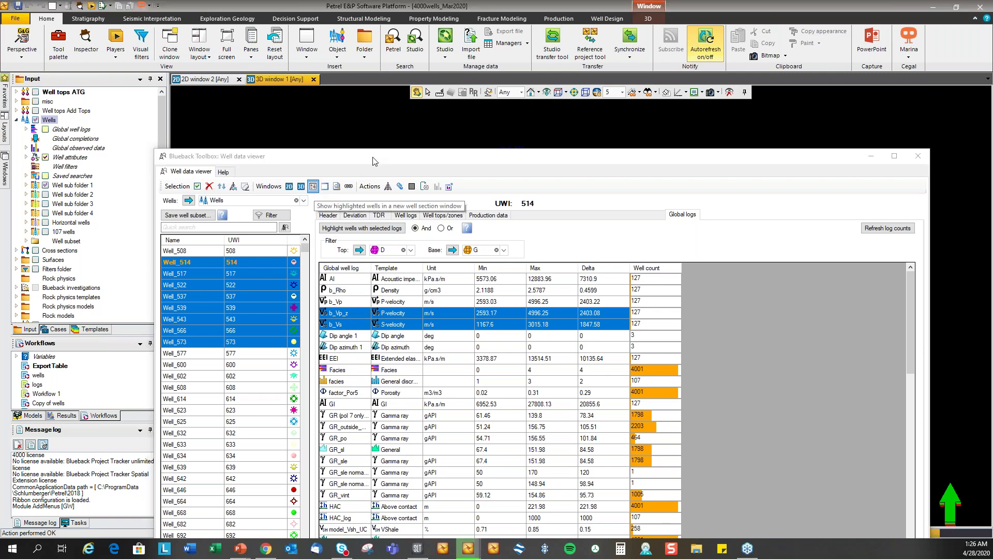
left_click_drag(379, 158, 370, 113)
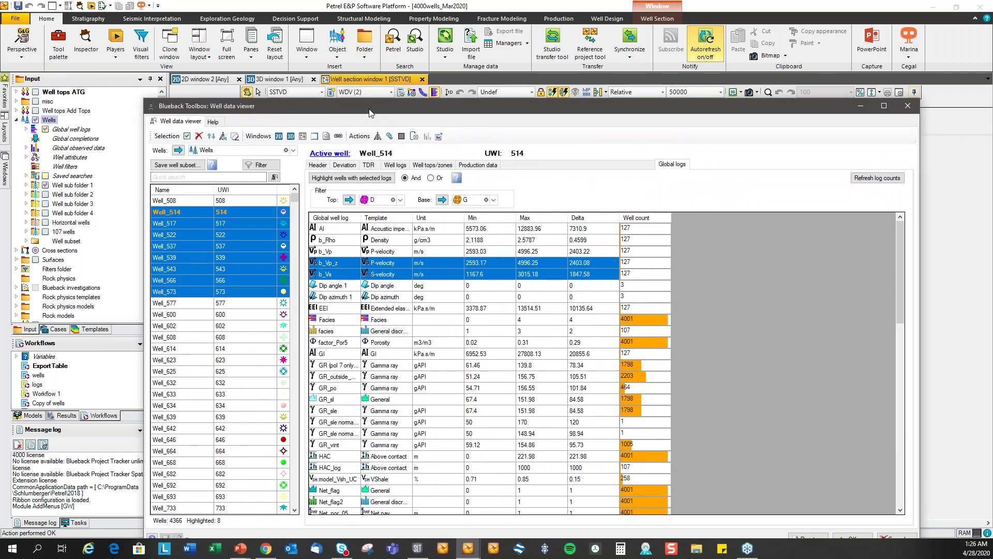
Link the well data viewer to window selections and pick Well_543 in 3D window 1.
left_click(340, 137)
left_click_drag(339, 105, 238, 166)
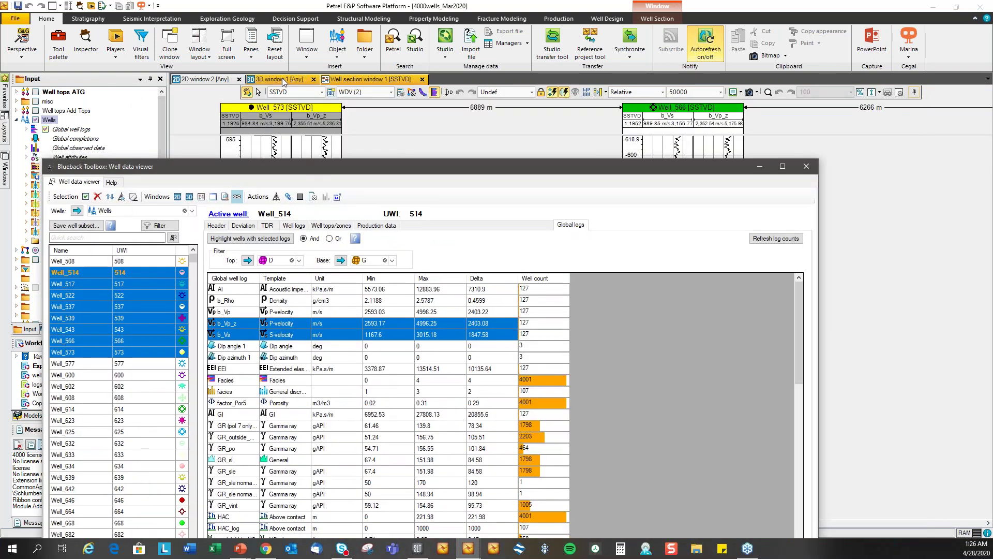
left_click(282, 78)
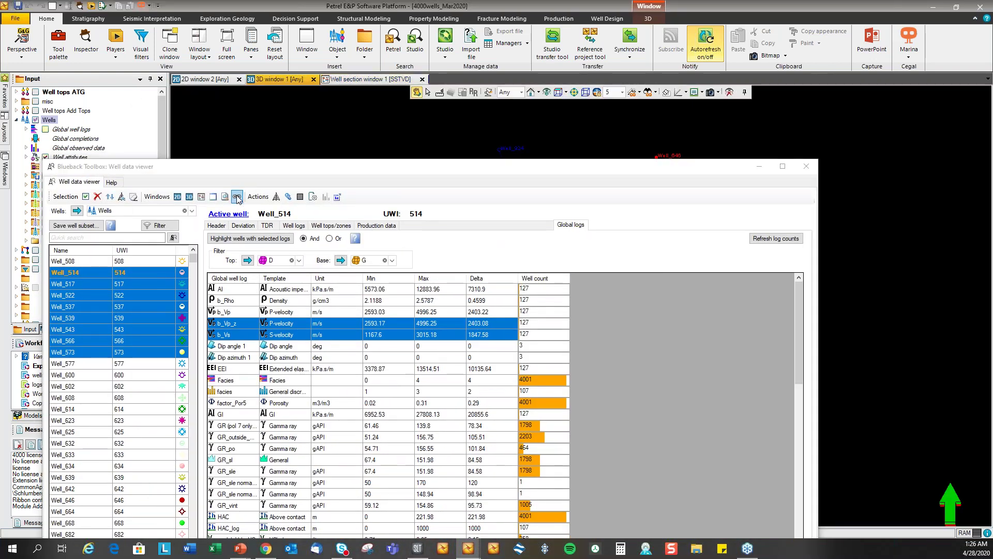
left_click_drag(517, 166, 493, 282)
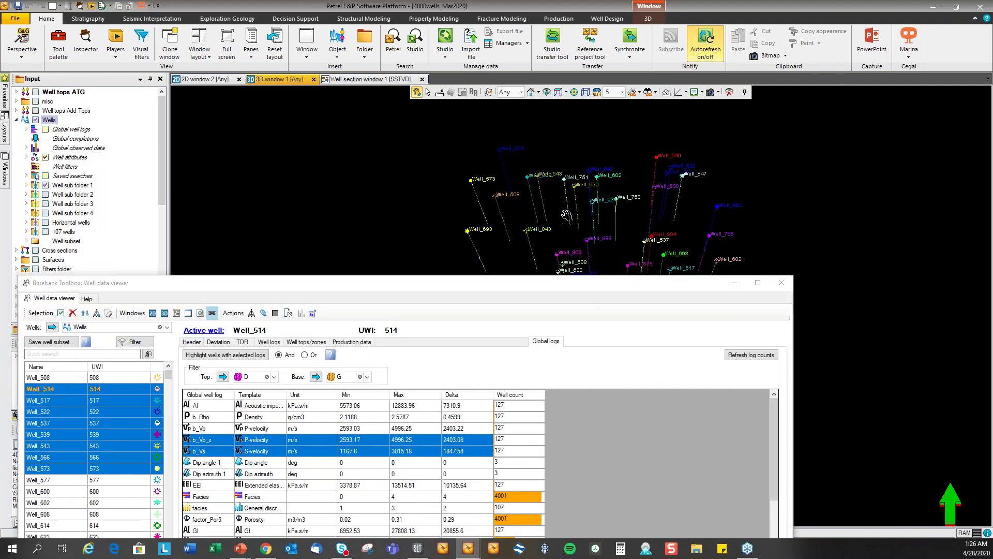
left_click(428, 91)
left_click(541, 196)
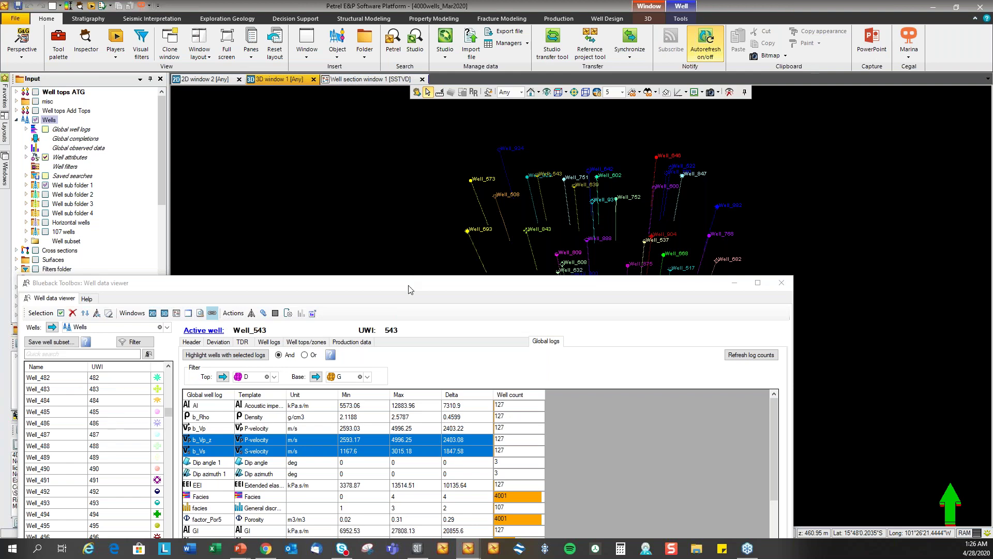
Jump to the active well, Well_543, in the well list and uncover the 3D window again.
left_click_drag(409, 289, 448, 78)
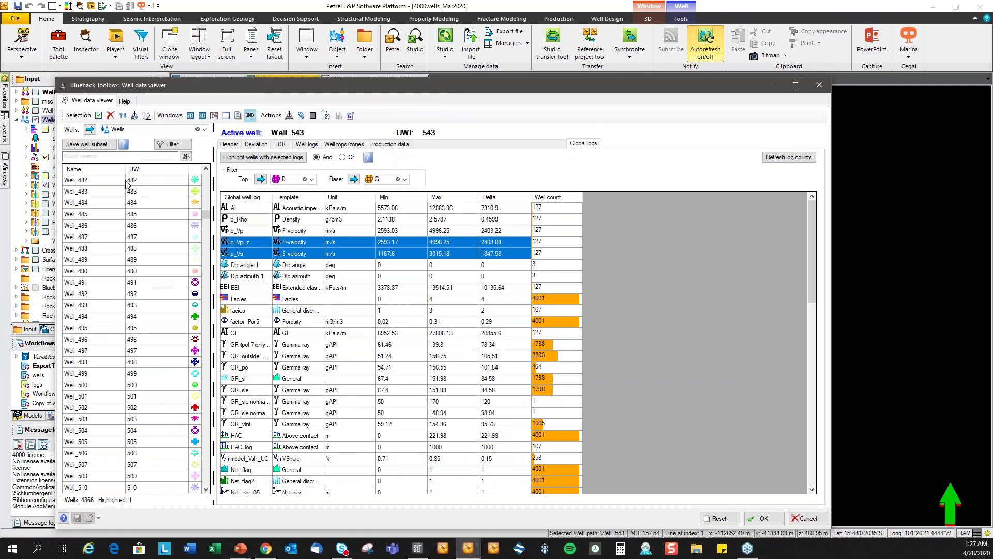
left_click(242, 133)
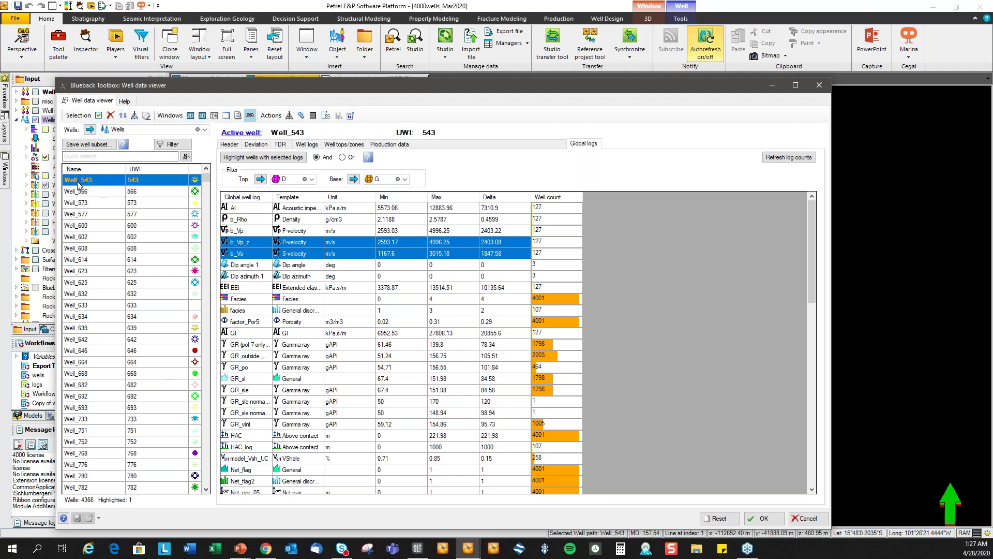
left_click_drag(286, 85, 323, 278)
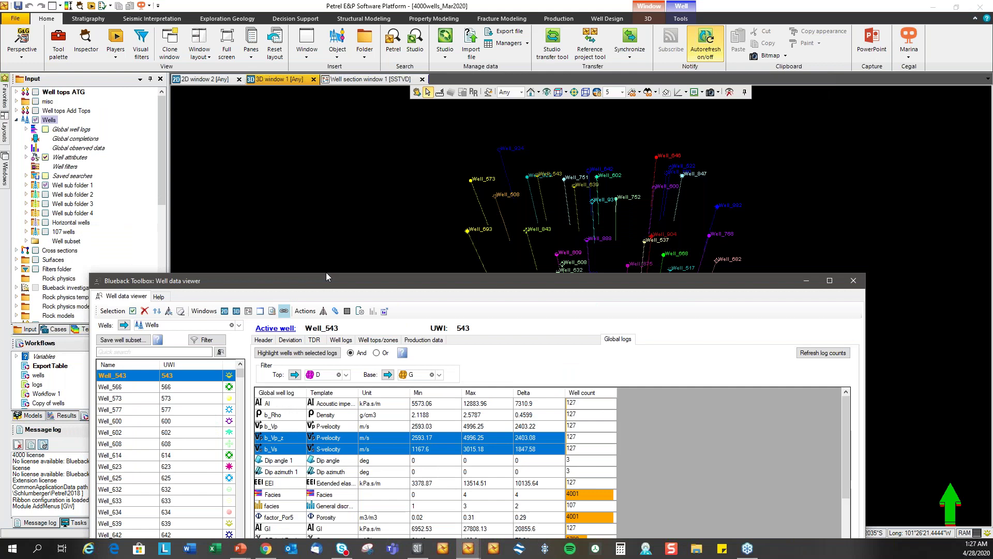
Pick Well_573 in the 3D window and bring the whole well data viewer back into view.
left_click(476, 200)
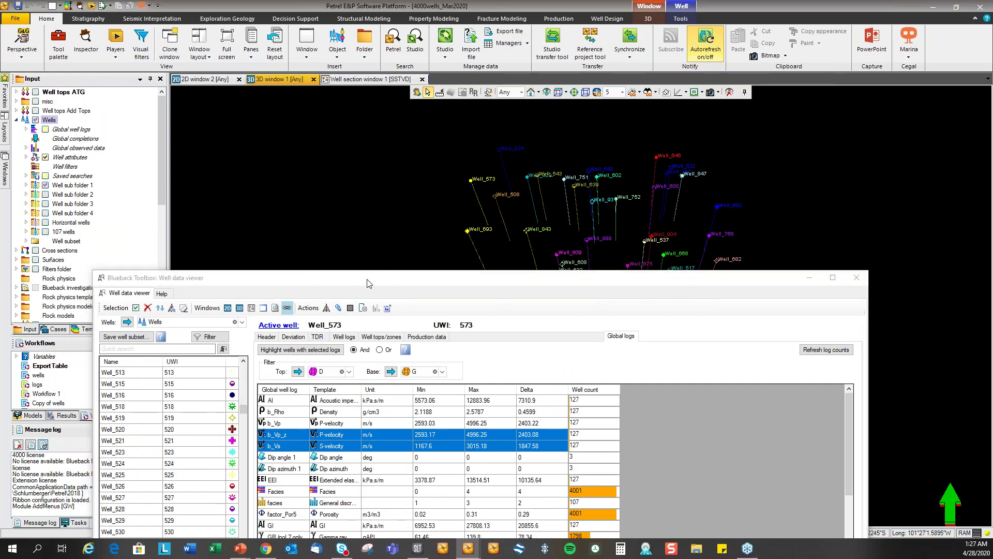
left_click_drag(367, 283, 378, 231)
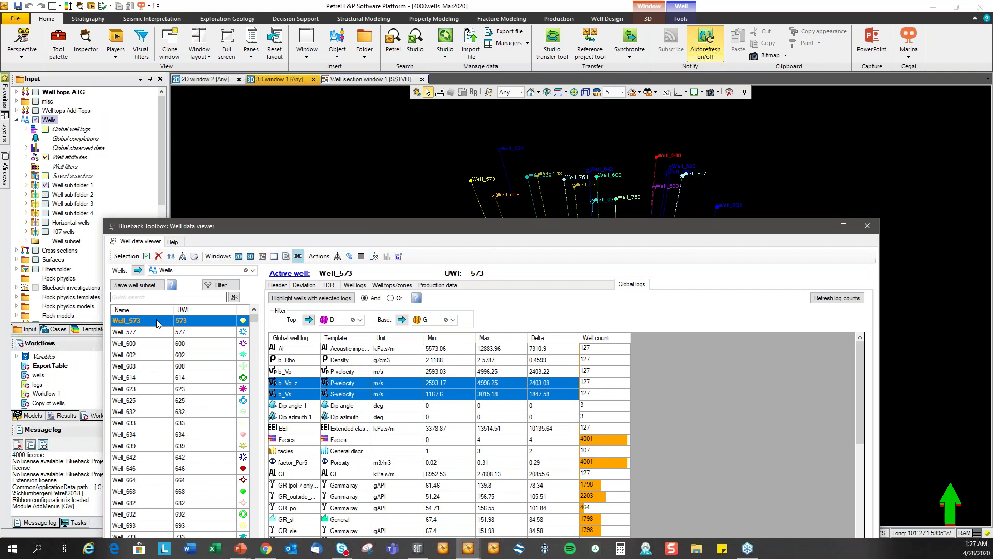
left_click_drag(402, 225, 423, 60)
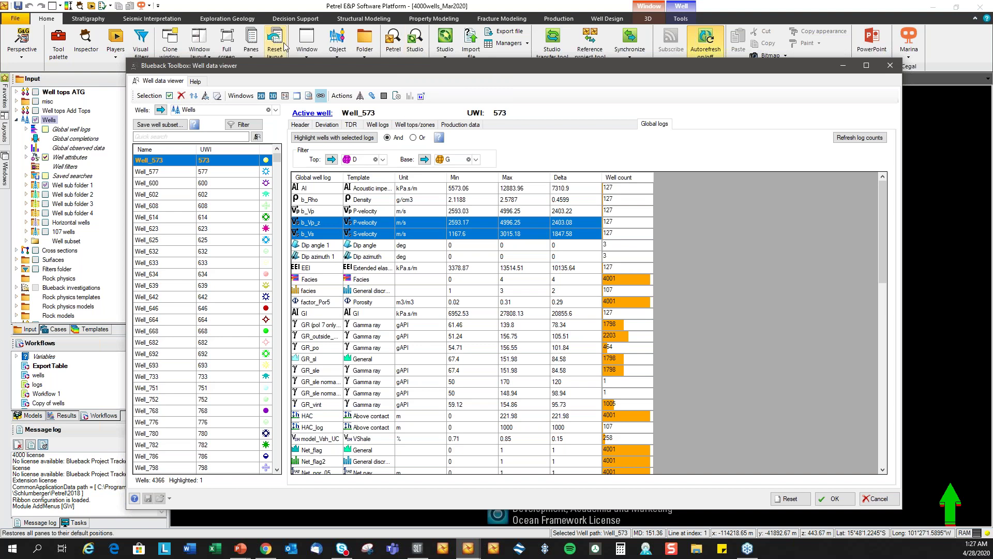
left_click_drag(355, 70, 351, 52)
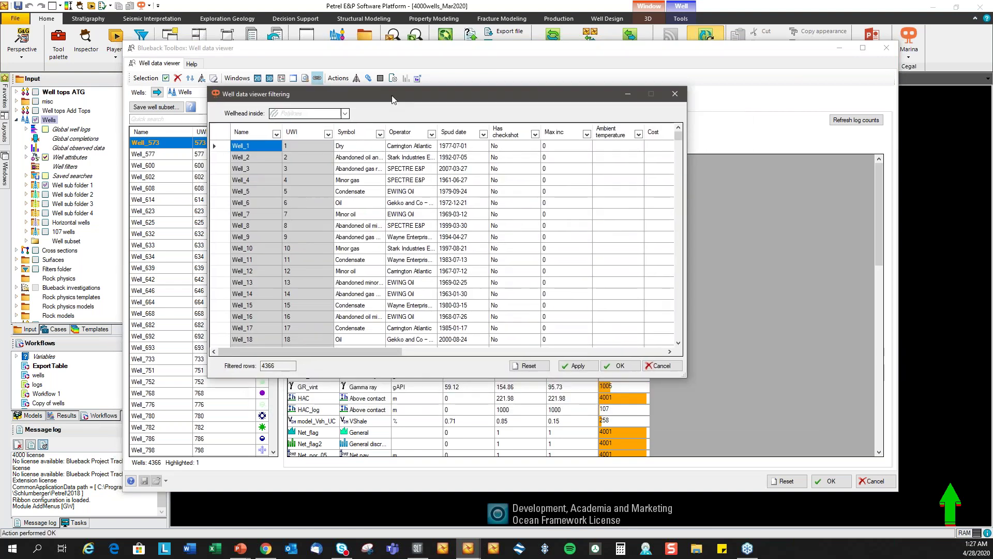
Open the well filtering table, enlarge it and look through its well attribute columns.
left_click_drag(662, 373, 864, 441)
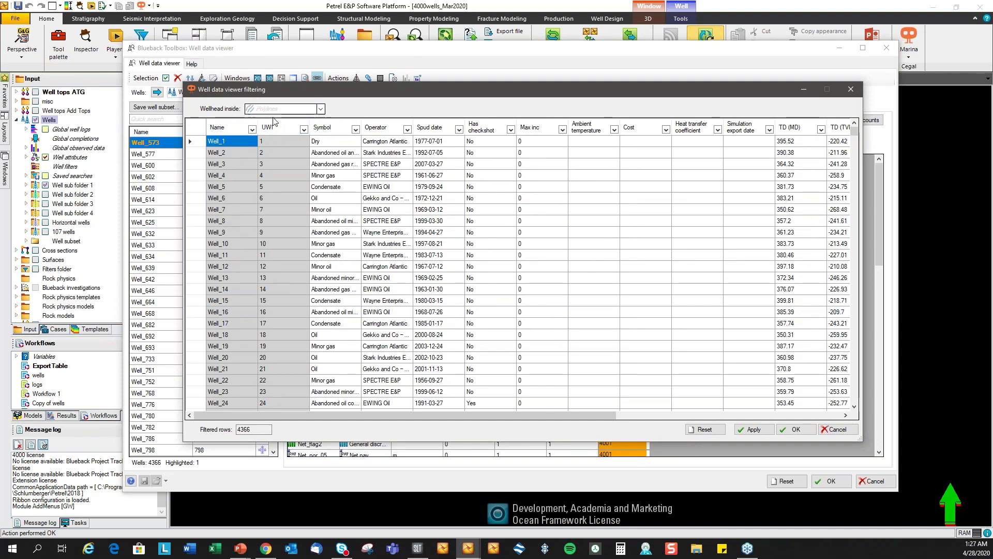
left_click_drag(607, 414, 839, 418)
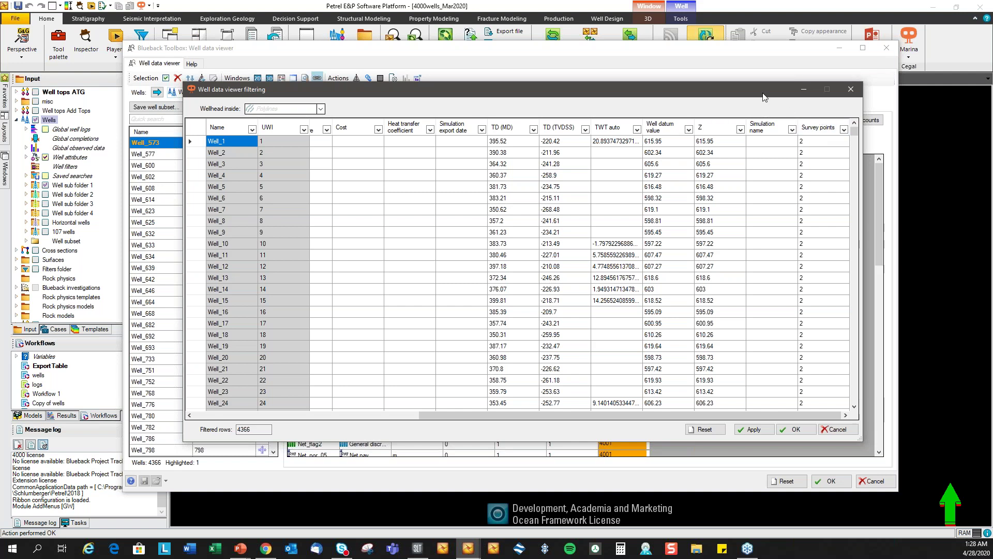
left_click_drag(767, 88, 825, 80)
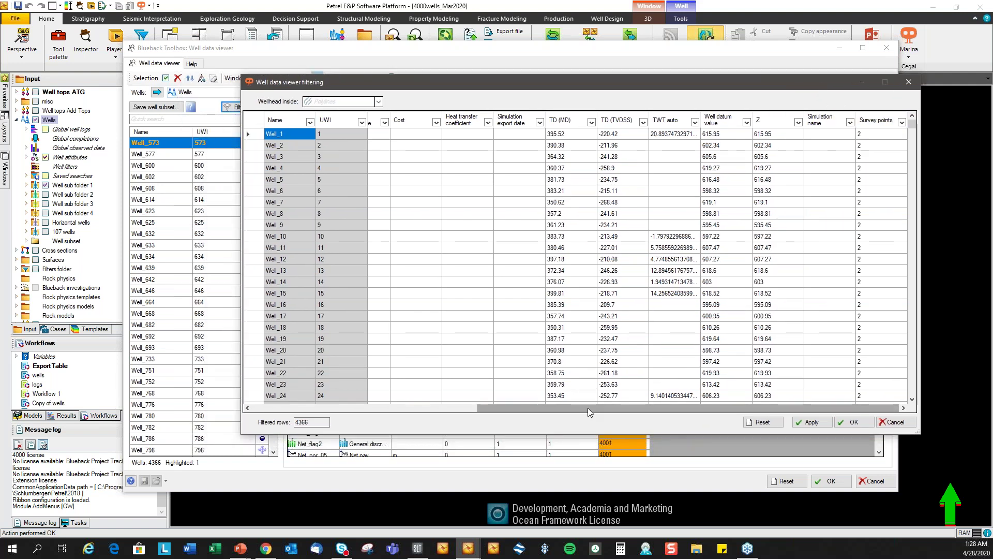
left_click_drag(552, 412, 333, 421)
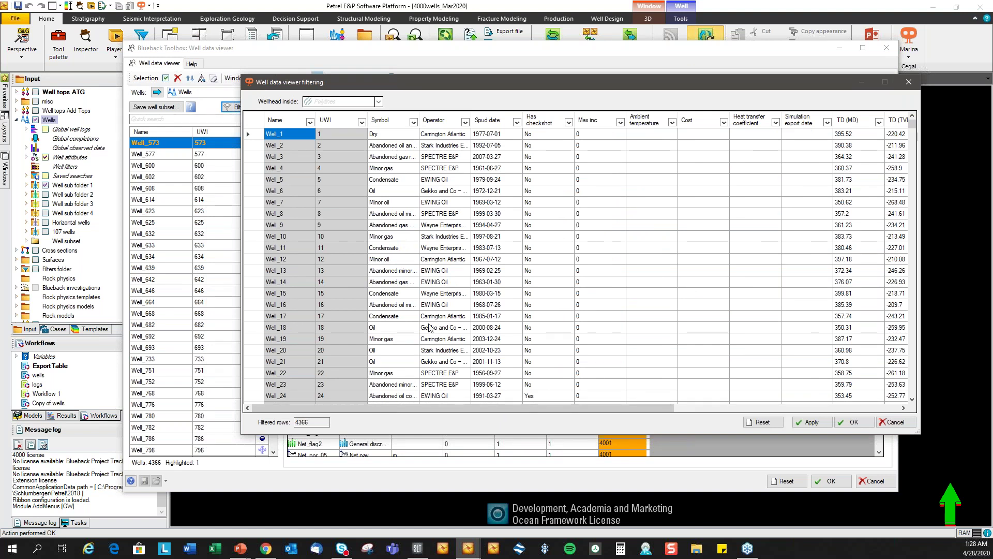
Filter the well table by operator so that only EWING Oil wells are listed.
left_click(465, 122)
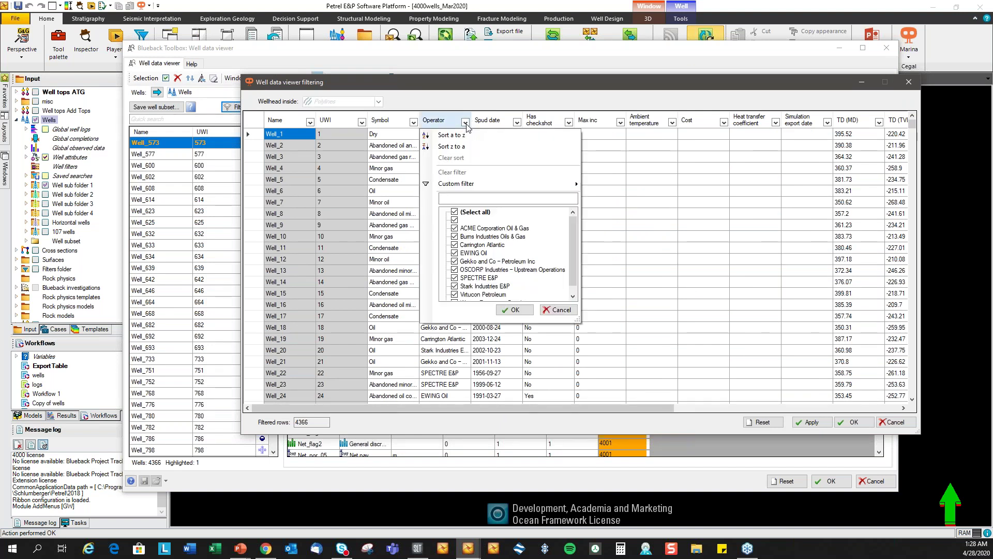
left_click(455, 212)
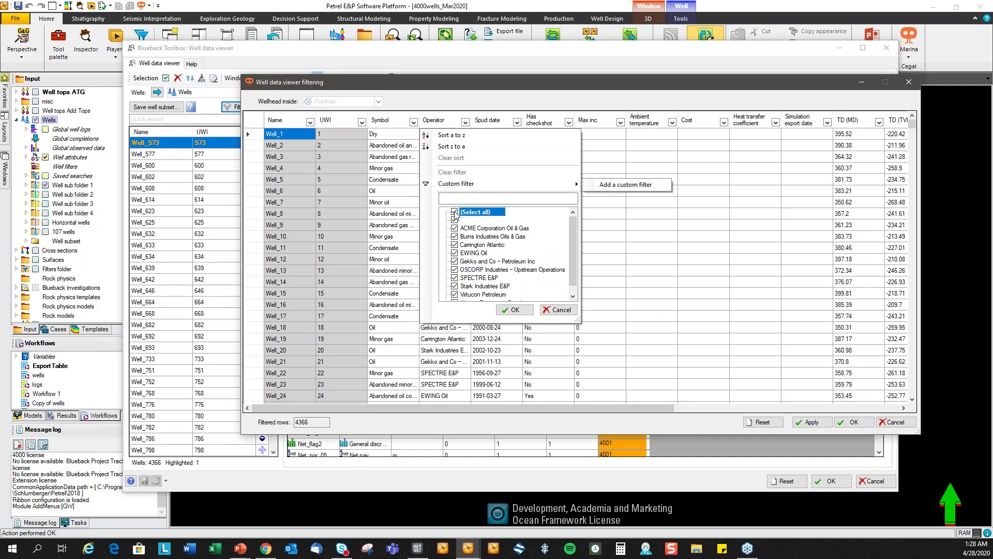
left_click(454, 253)
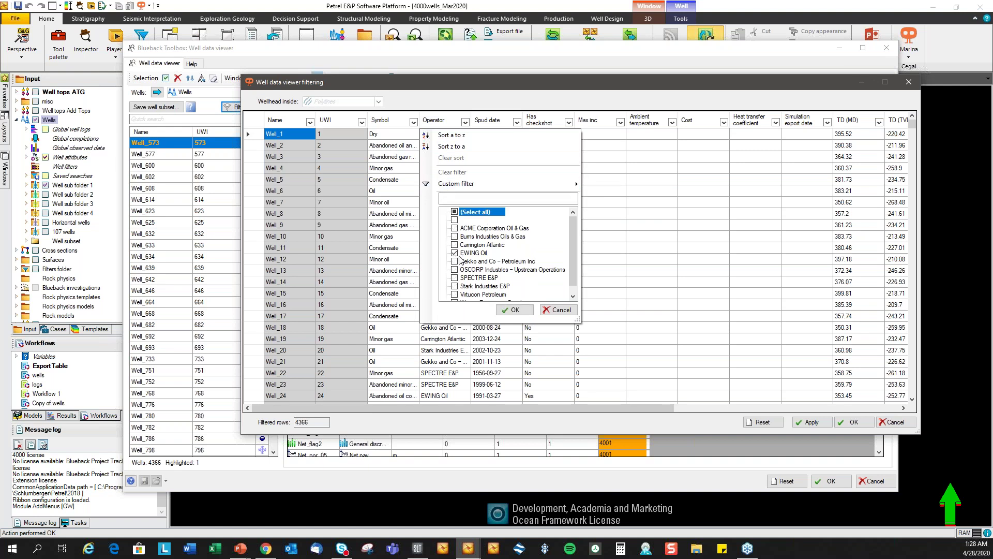
left_click(510, 309)
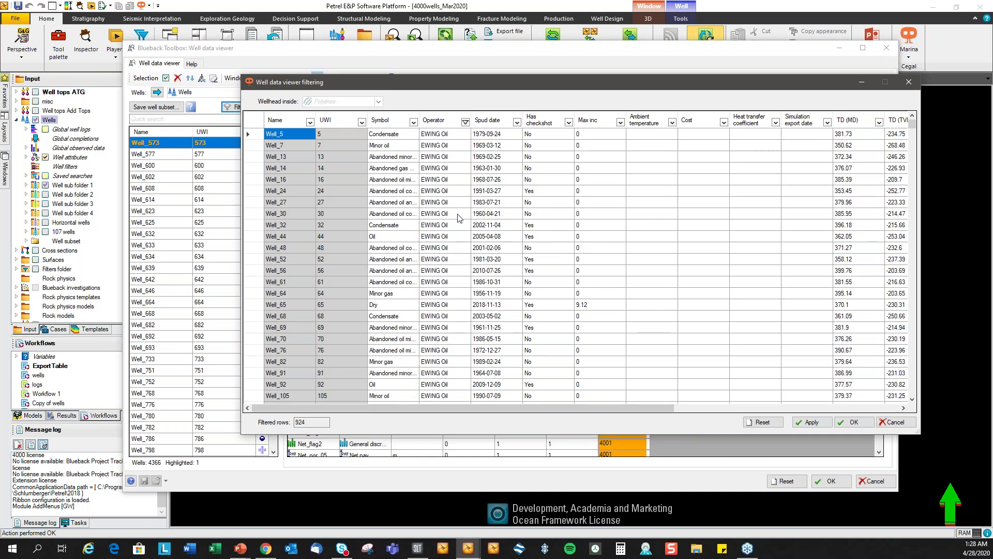
left_click(304, 424)
left_click_drag(553, 82, 547, 76)
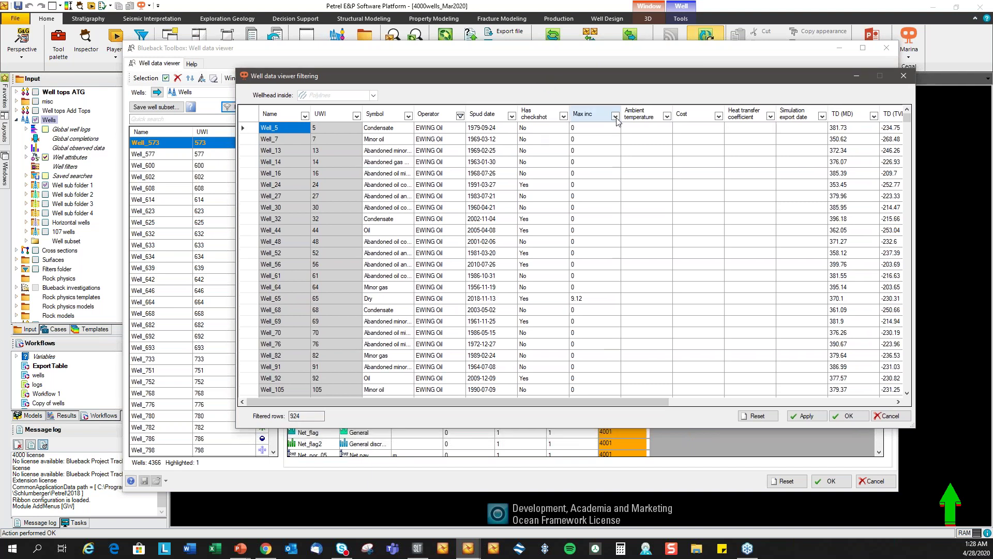
Add a custom filter for maximum inclination greater than 80 and apply the filtering to the viewer's well list.
left_click(616, 117)
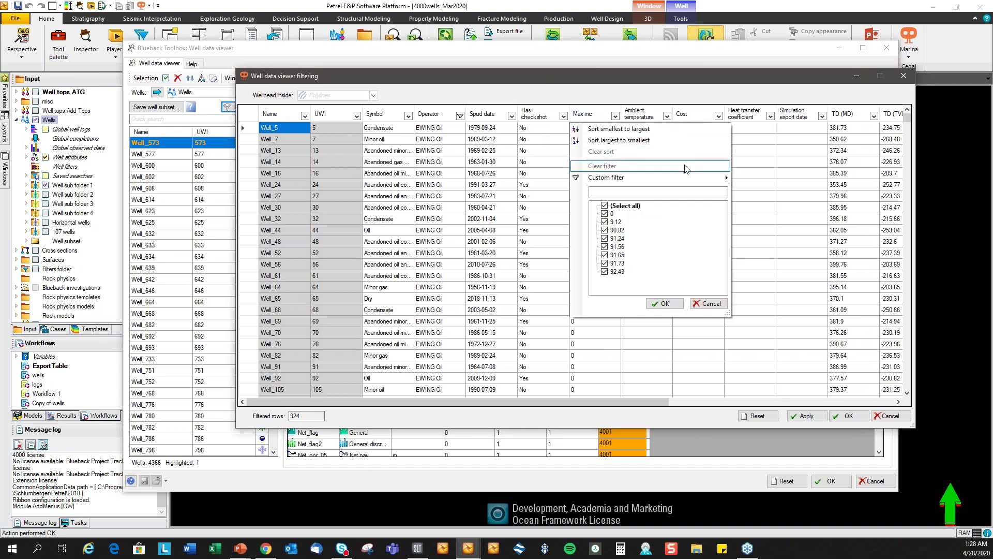
mouse_move(719, 179)
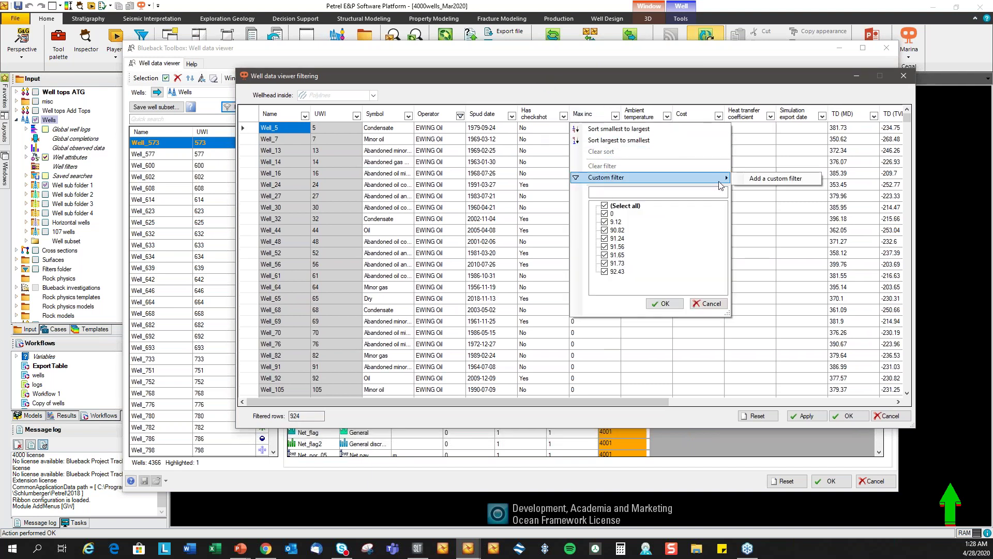
left_click(759, 178)
left_click(575, 231)
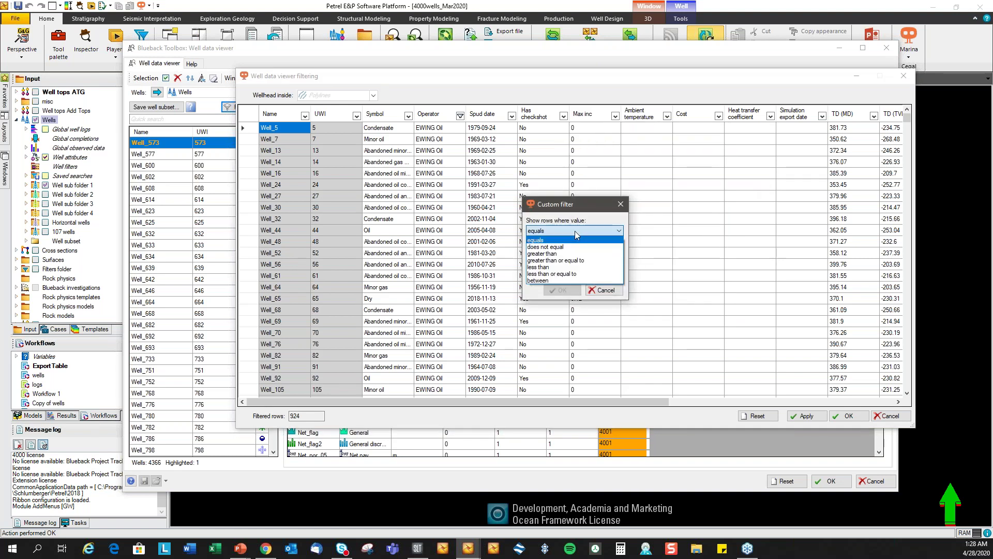
left_click(571, 258)
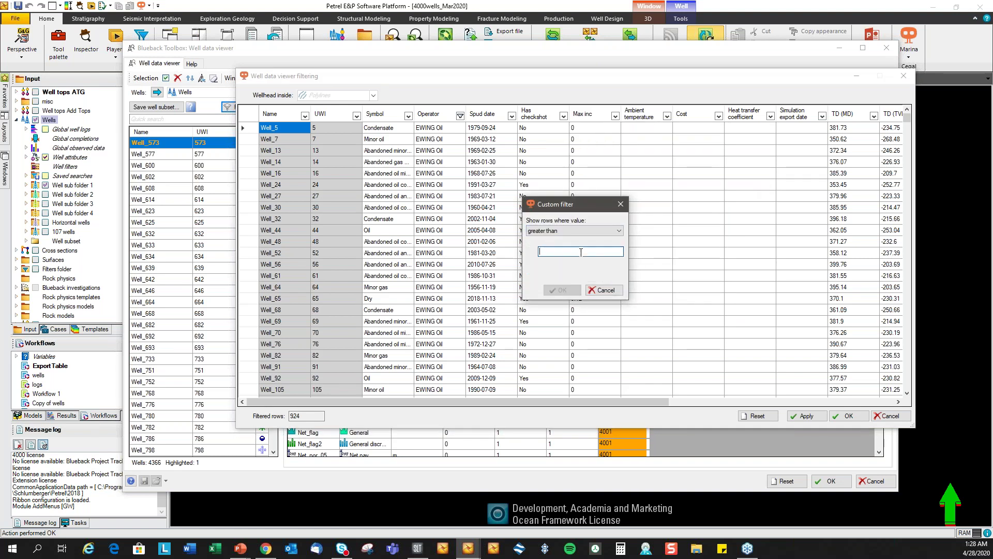
type("80")
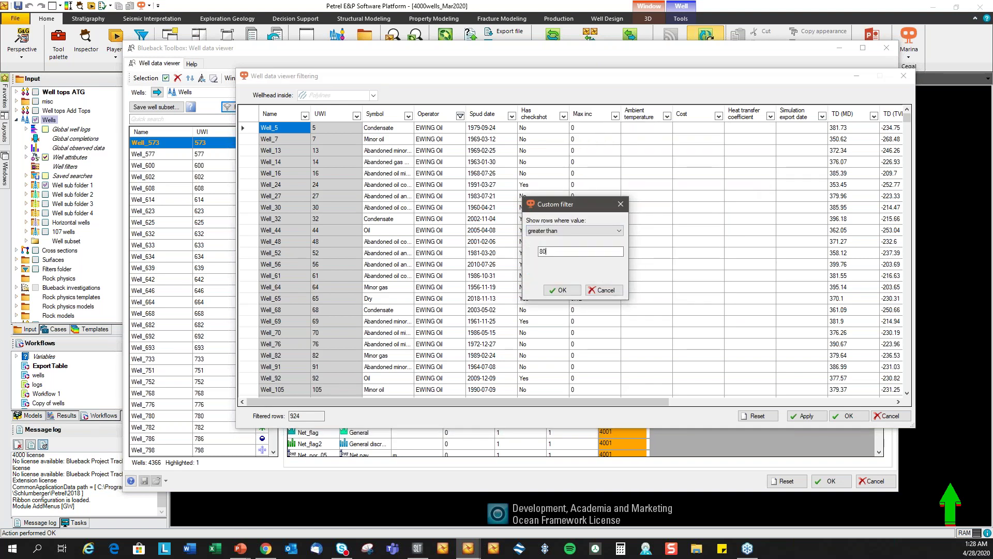
left_click(571, 290)
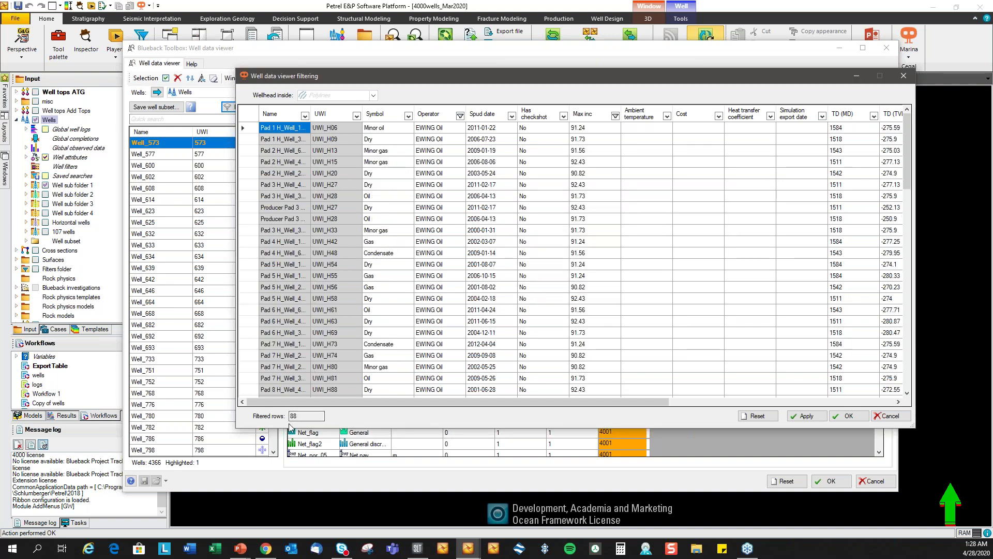
left_click(849, 416)
Highlight all the filtered wells in the well list.
left_click_drag(305, 47, 328, 31)
left_click_drag(301, 148, 312, 235)
left_click_drag(386, 36, 373, 31)
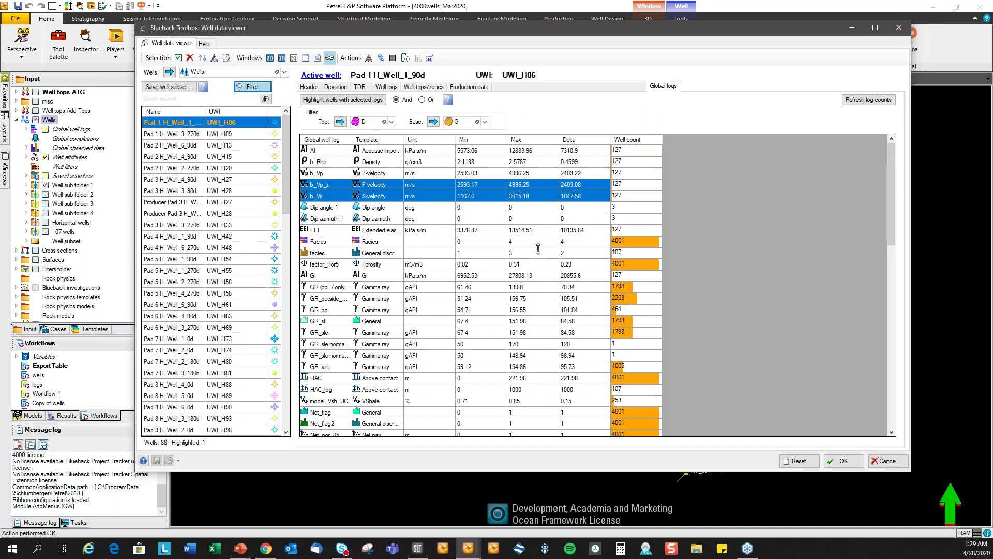
left_click_drag(345, 32, 365, 34)
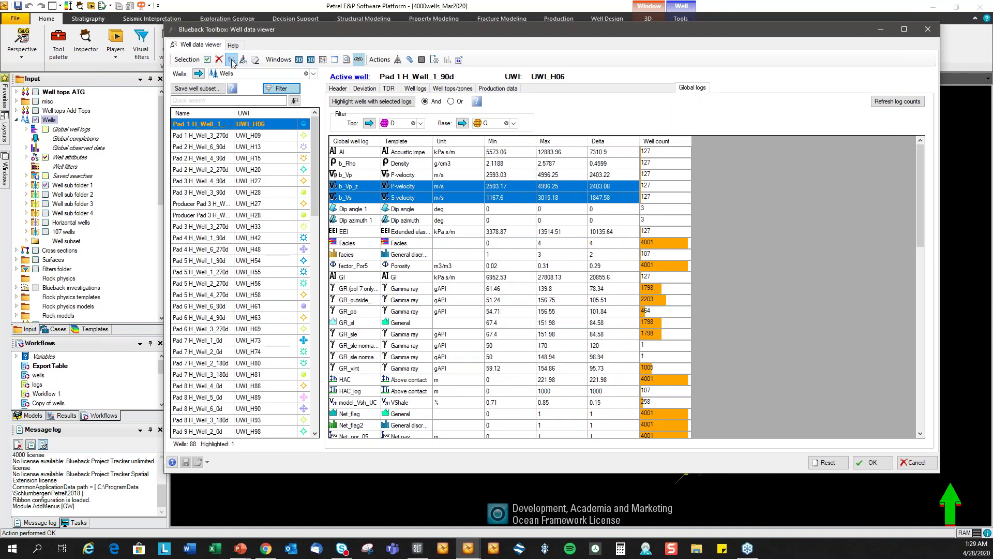
left_click_drag(275, 36, 282, 35)
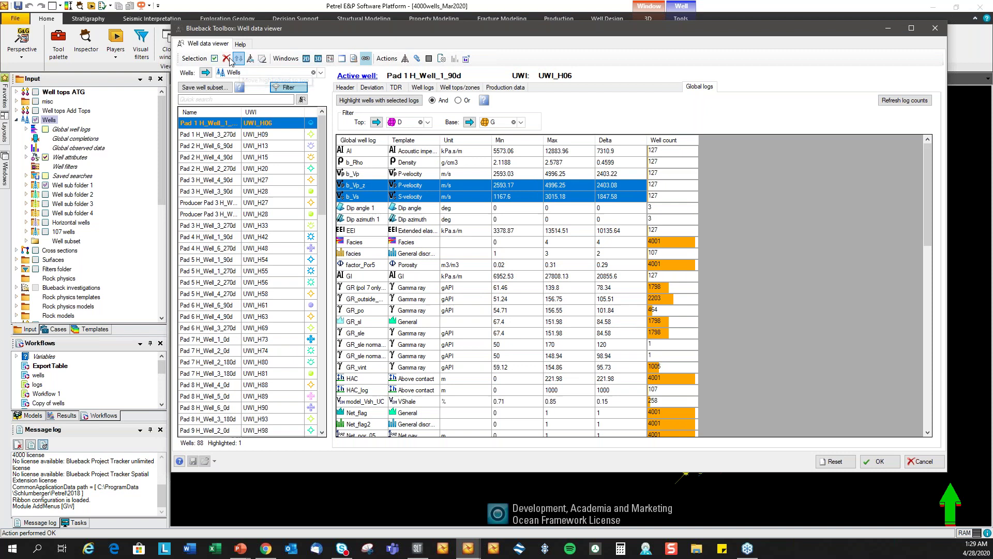
left_click(215, 59)
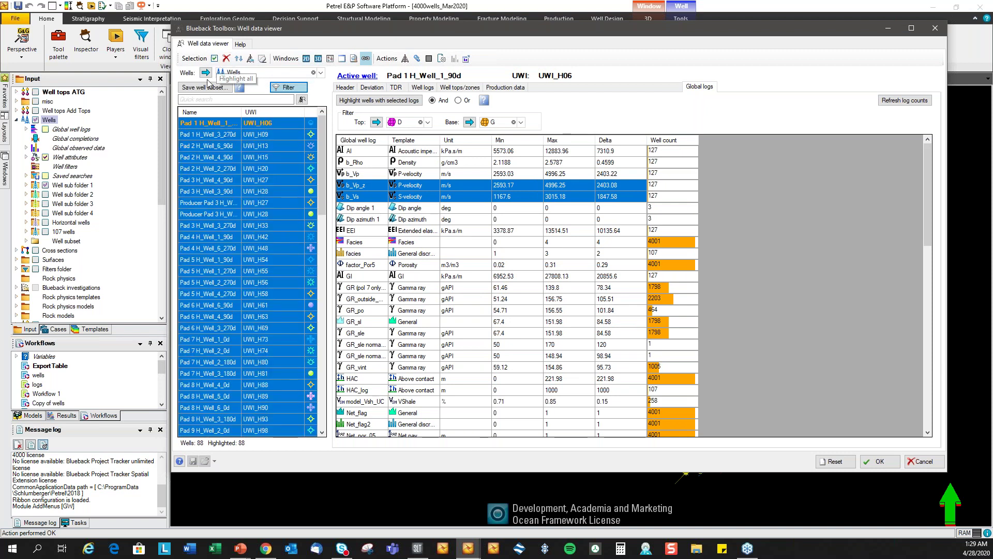
Save the highlighted wells as a well subset named EWING OIL HW and expand the Well subset folder.
left_click(205, 87)
left_click_drag(254, 95, 268, 94)
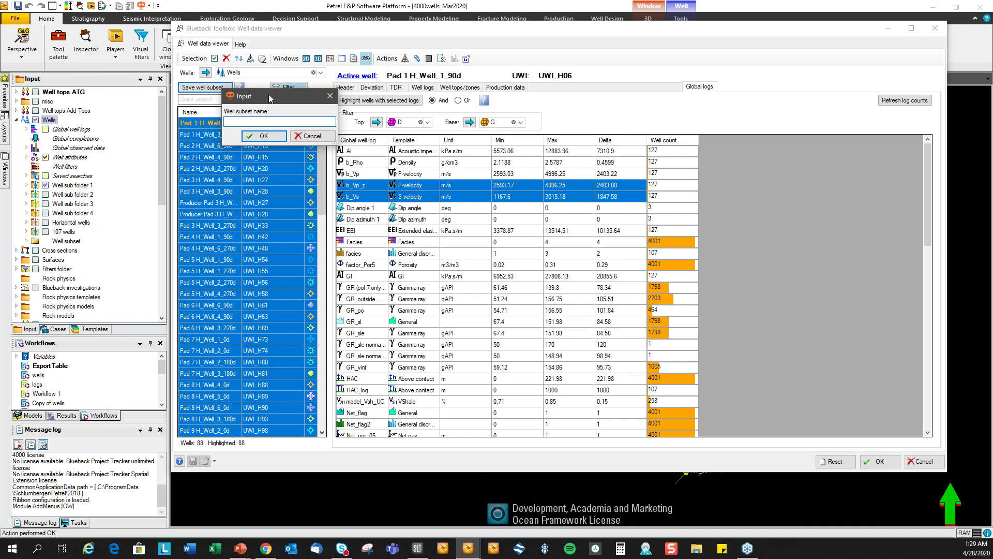
type("EWING OIL HW")
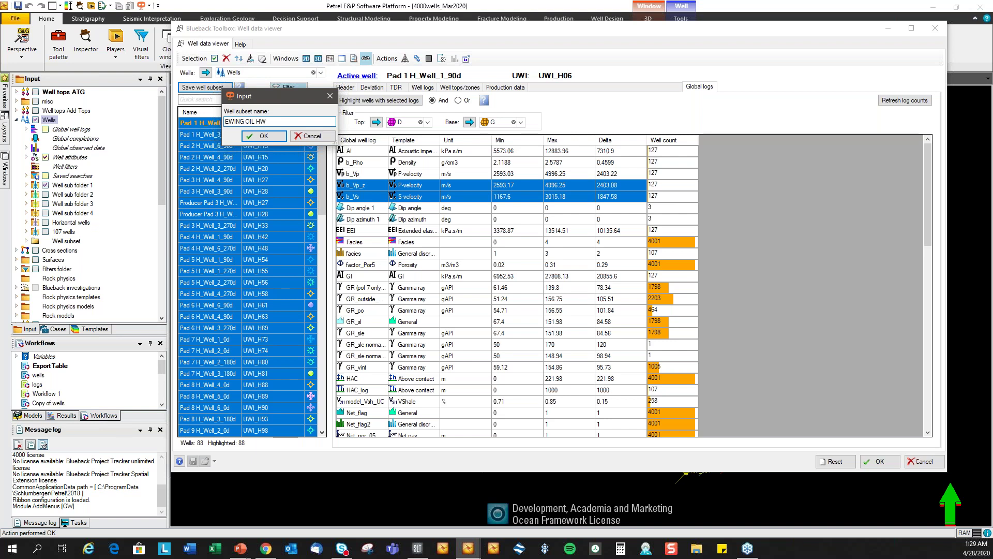
left_click(278, 135)
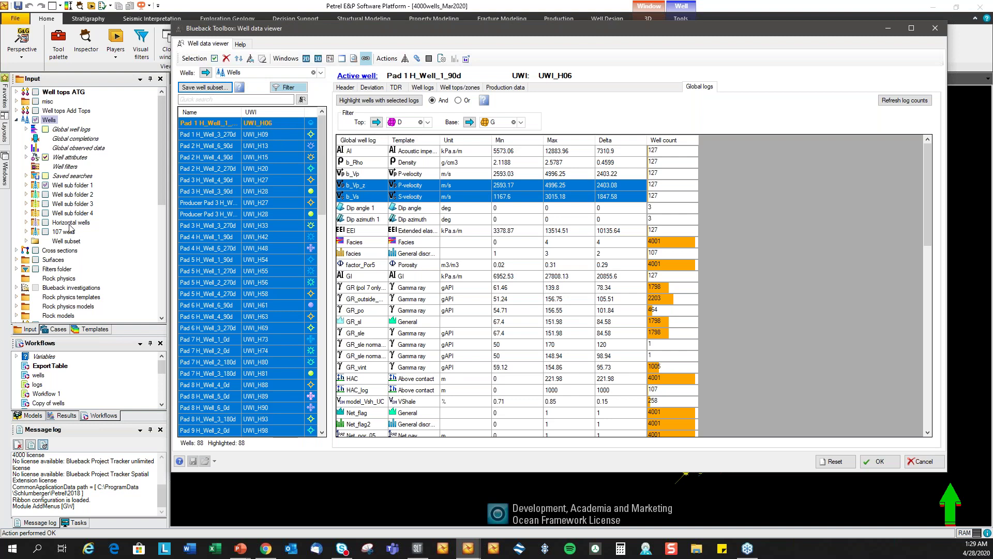
left_click(27, 243)
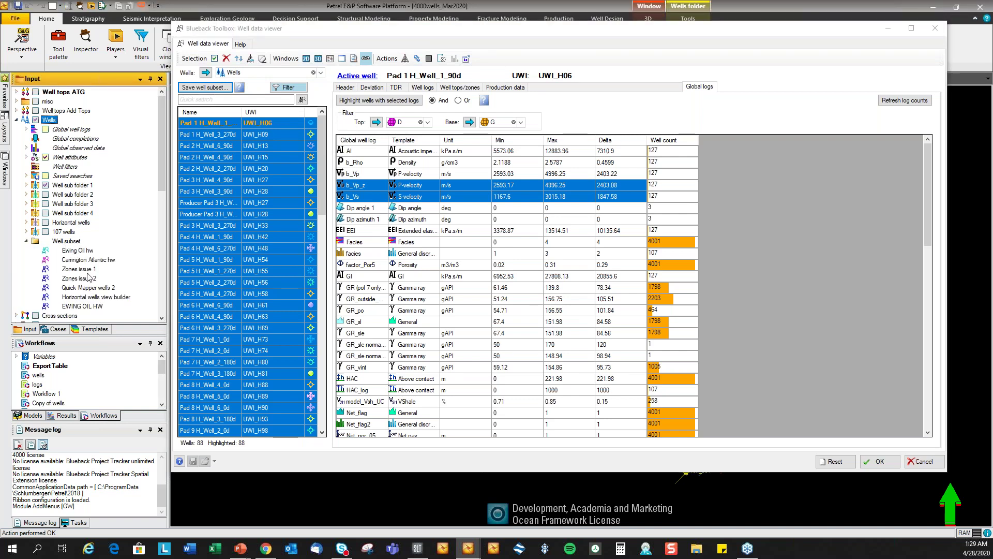
scroll(163, 185, "down", 2)
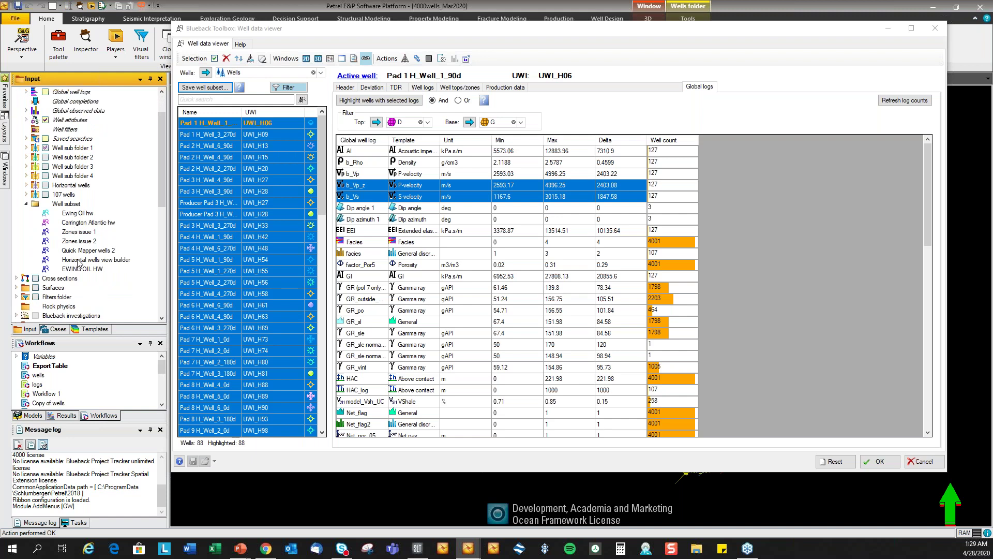
Close the well data viewer and the open well section, 3D and 2D windows.
left_click(936, 29)
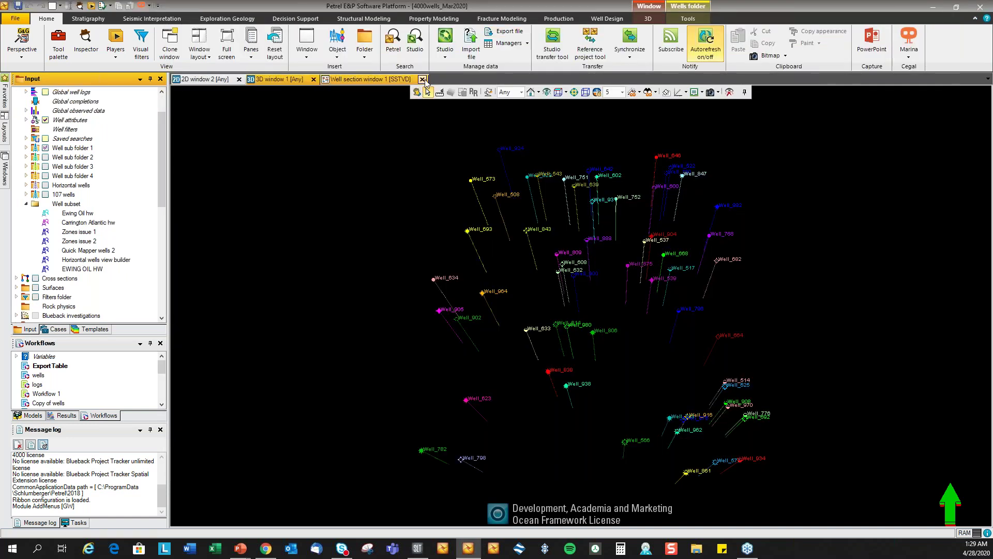
left_click(422, 78)
left_click(313, 78)
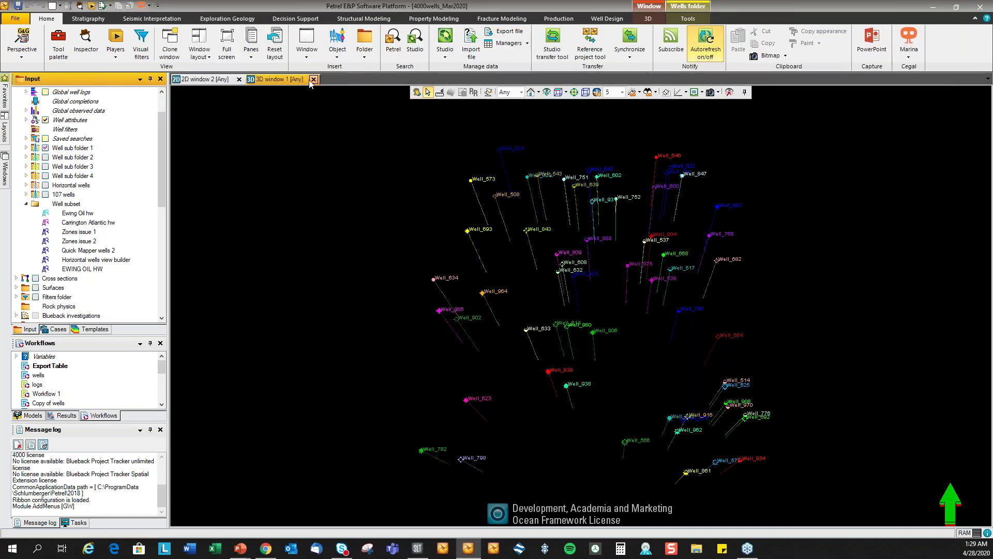
left_click(238, 80)
Display the wells of the EWING OIL HW subset in a new 3D window and make that subset active.
left_click(307, 46)
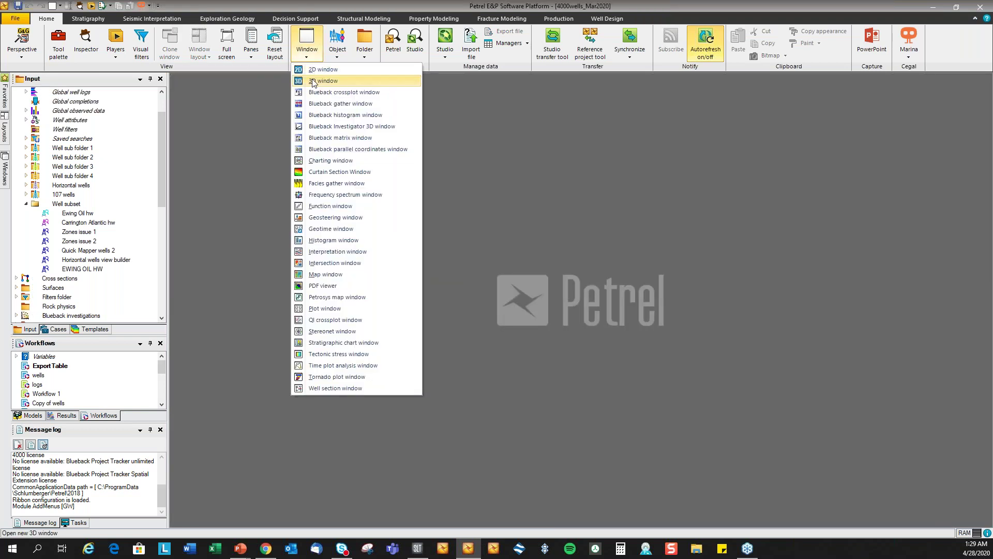
left_click(312, 81)
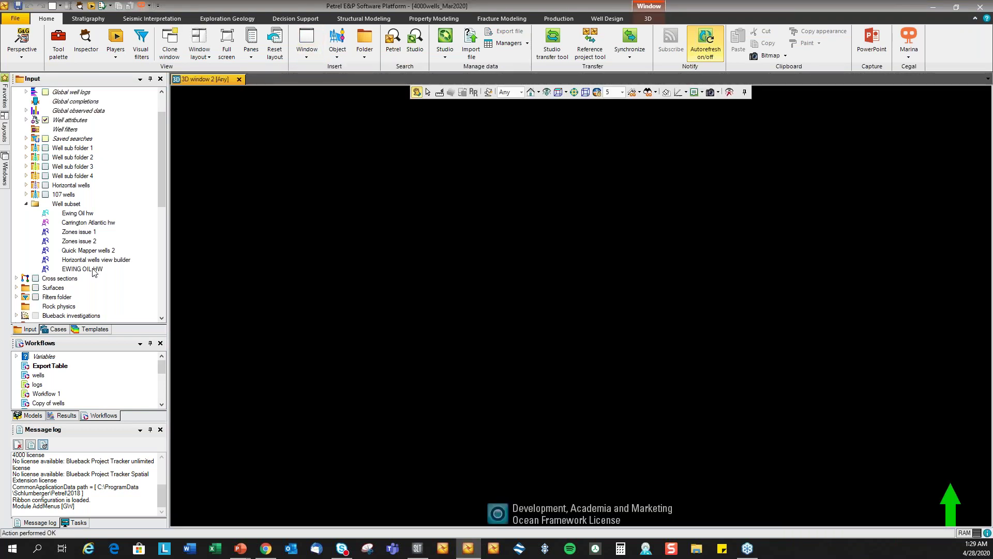
right_click(85, 269)
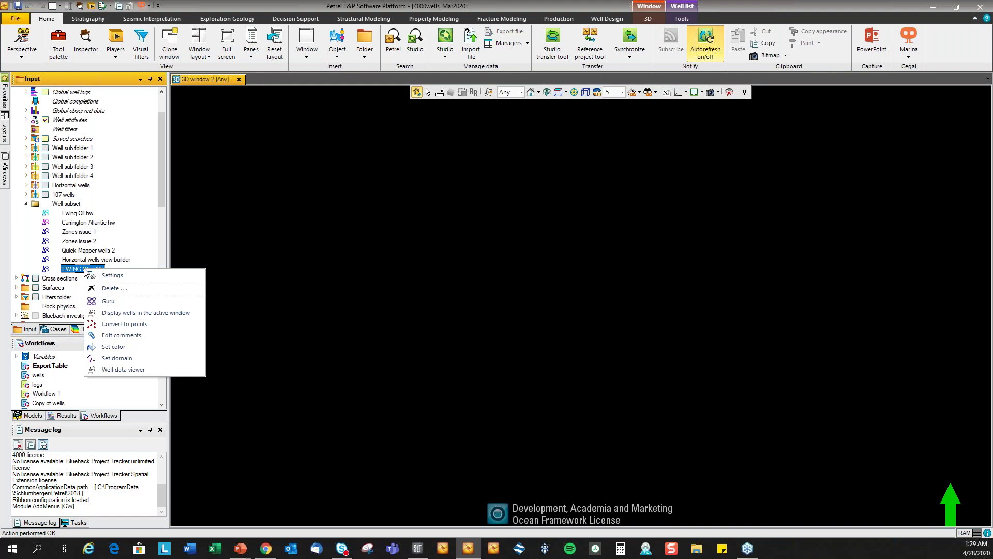
left_click(134, 313)
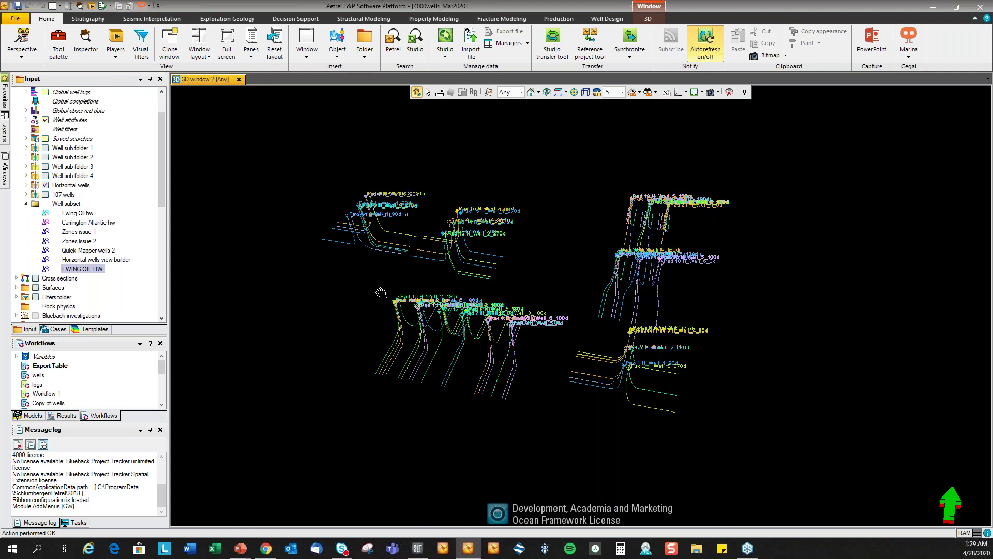
left_click(85, 270)
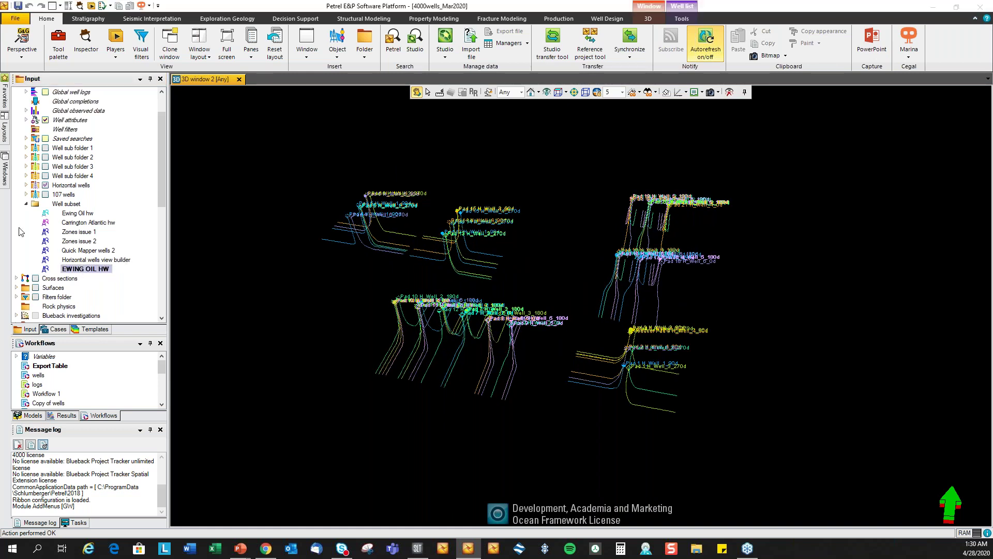
Review the wells contained in the EWING OIL HW subset through its settings and close them.
left_click(197, 96)
left_click_drag(287, 125, 307, 176)
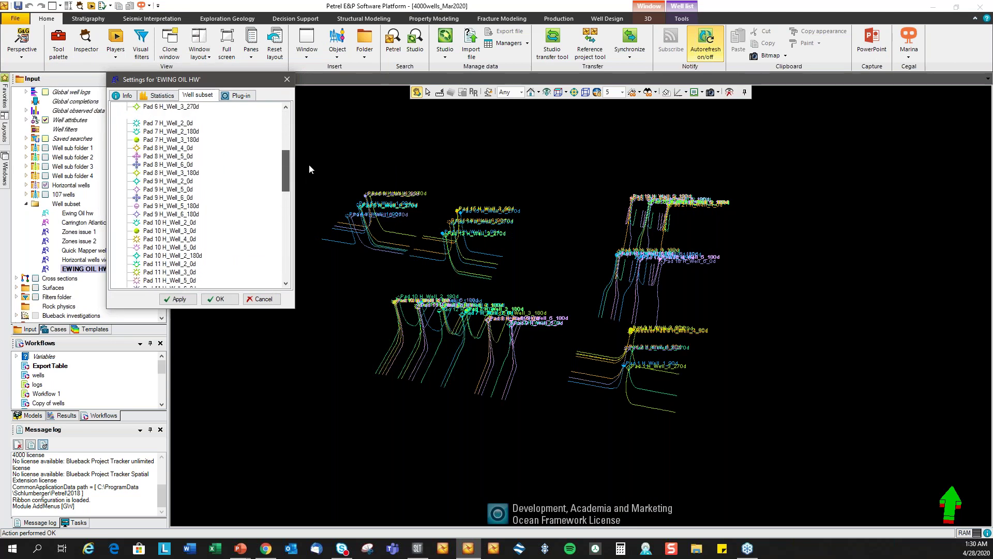
left_click(286, 79)
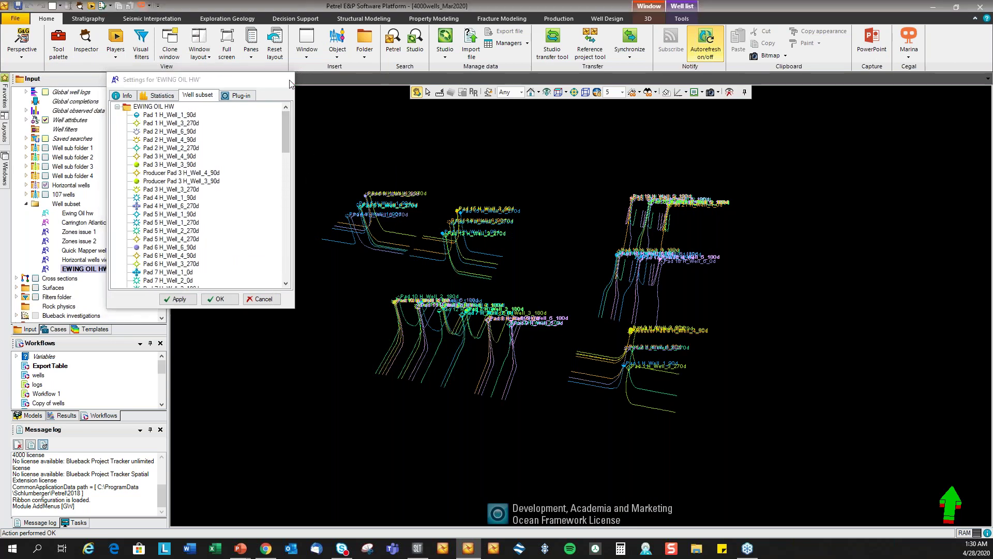
Convert the EWING OIL HW subset to points at the horizontal wells' toes only, excluding vertical well tops, heels and mids.
right_click(85, 272)
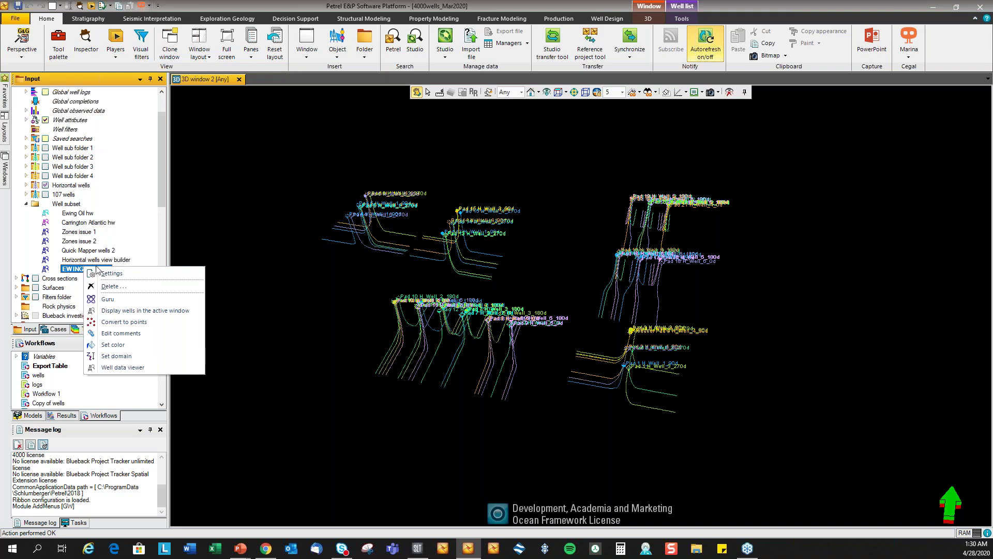
left_click(141, 322)
left_click_drag(487, 212, 443, 196)
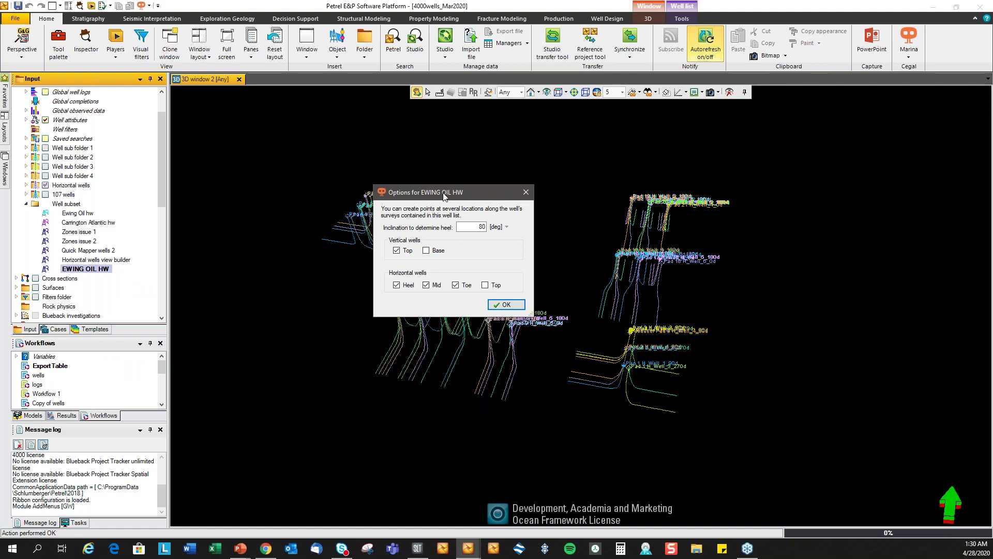
left_click_drag(451, 198, 430, 189)
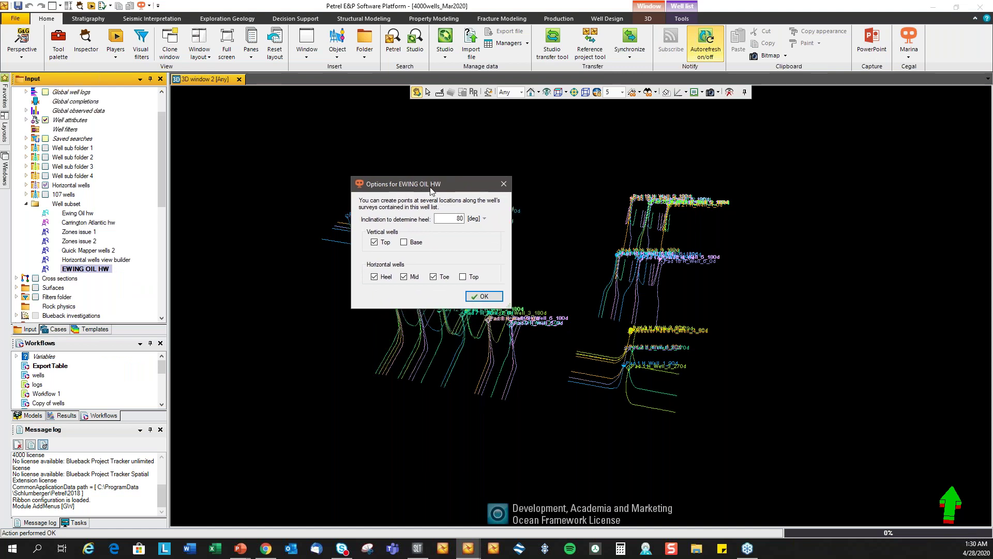
left_click(374, 242)
left_click(374, 276)
left_click(404, 276)
left_click(479, 297)
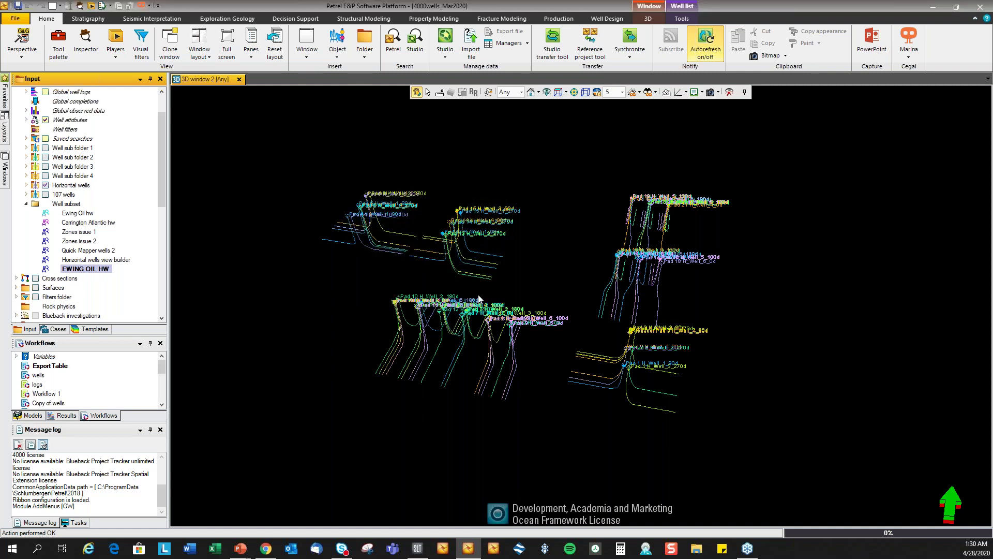
left_click_drag(512, 389, 535, 365)
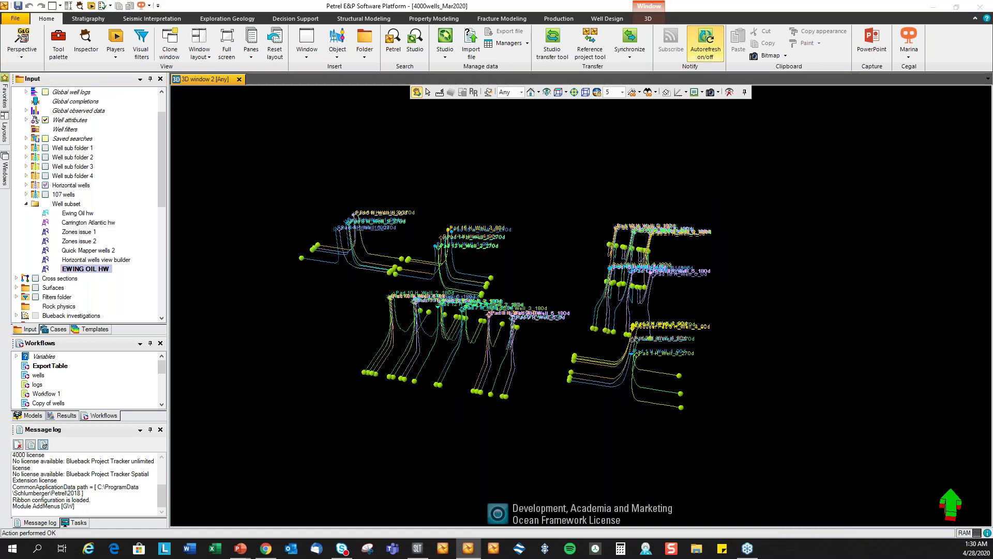
Show number annotation on the new EWING OIL HW points in the 3D window.
double_click(86, 268)
left_click_drag(210, 63, 306, 92)
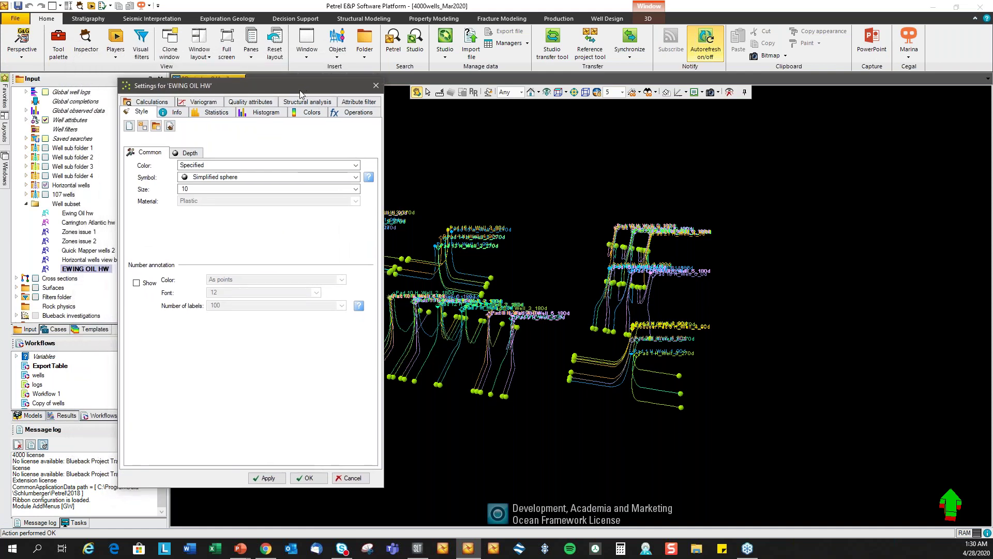
left_click(136, 283)
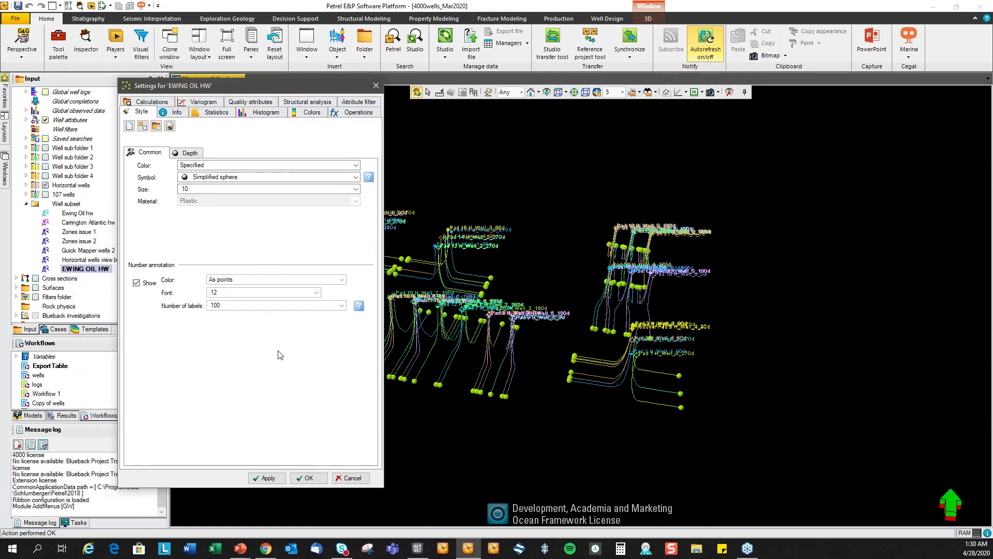
left_click(308, 477)
Expand the attributes of the EWING OIL HW points under Well subset points and display the Well subset name attribute.
left_click_drag(162, 176, 157, 287)
left_click(16, 157)
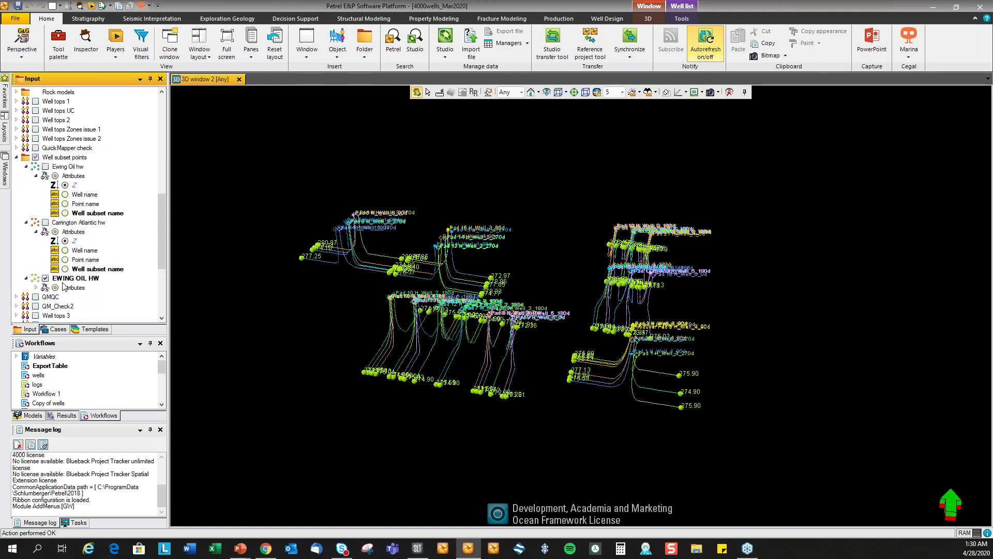
left_click(36, 288)
scroll(163, 252, "down", 2)
scroll(162, 250, "down", 1)
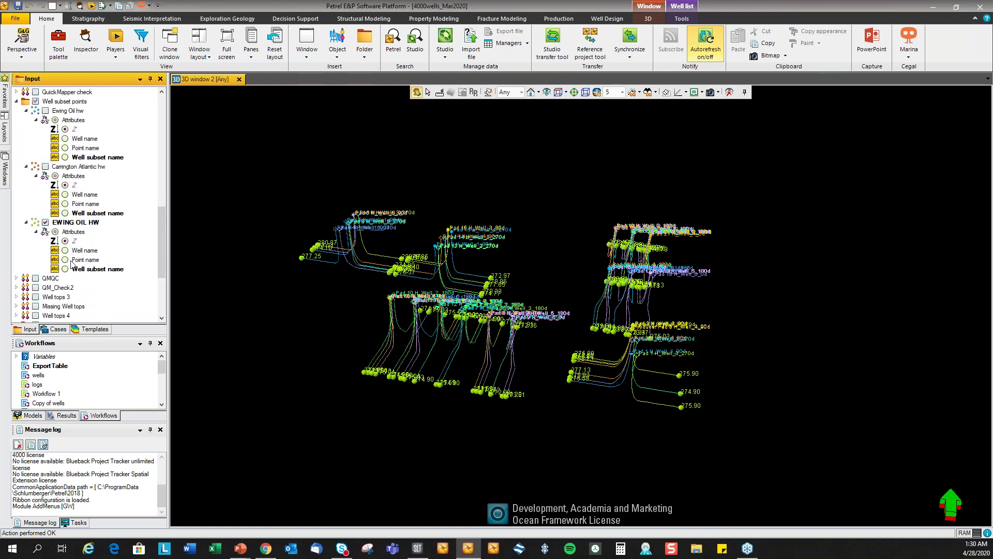
left_click(65, 268)
Examine the subset name labels at the toes of the horizontal wells in the 3D window from several angles.
left_click_drag(414, 422, 373, 408)
left_click_drag(657, 413, 660, 318)
scroll(659, 318, "up", 5)
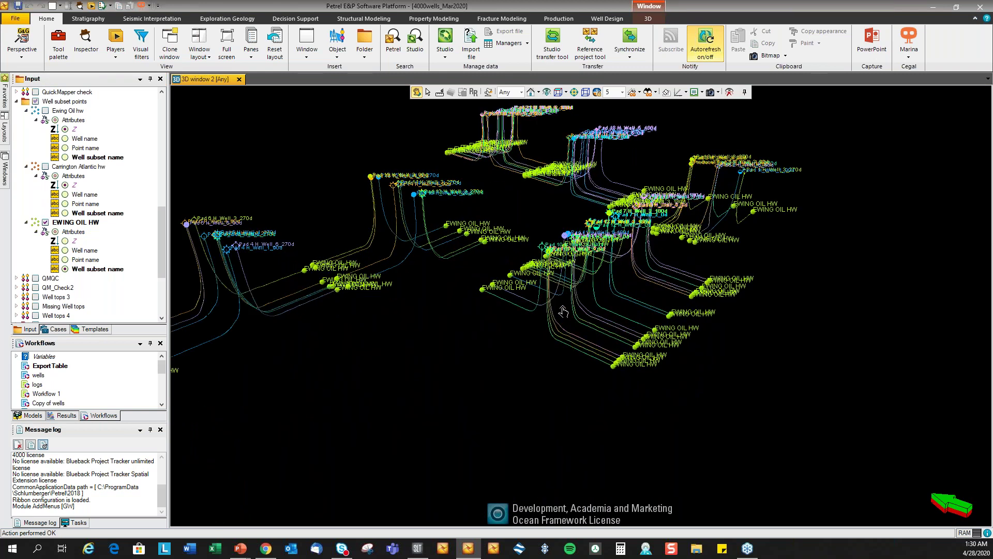
scroll(571, 329, "up", 2)
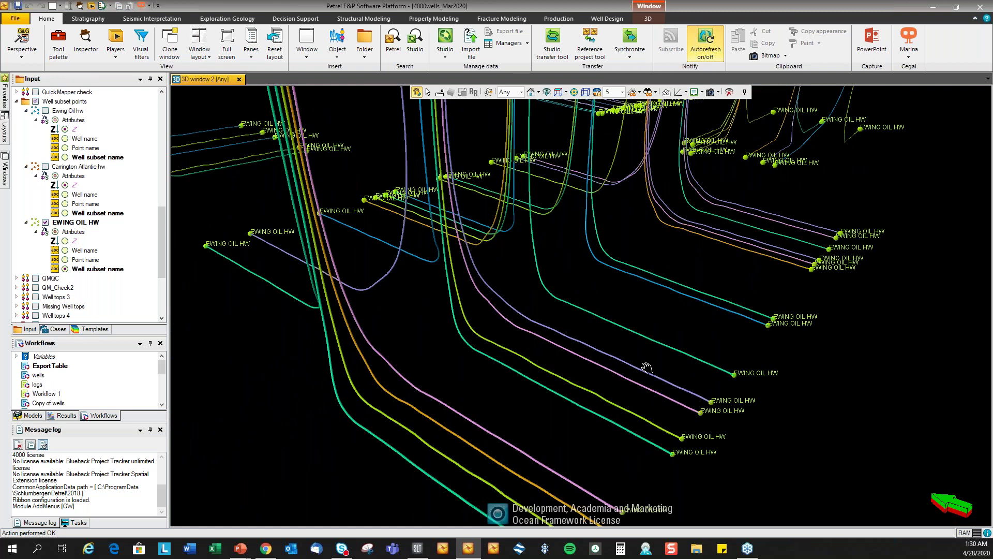
scroll(647, 379, "up", 2)
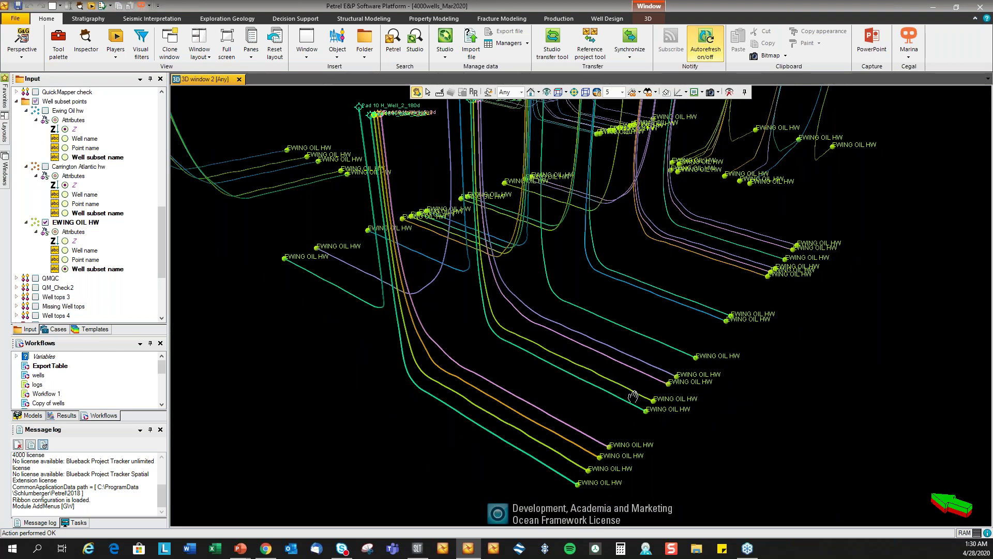
scroll(639, 396, "down", 4)
left_click_drag(642, 402, 843, 184)
Open the Quick mapper tool in the Blueback Toolbox.
left_click(911, 60)
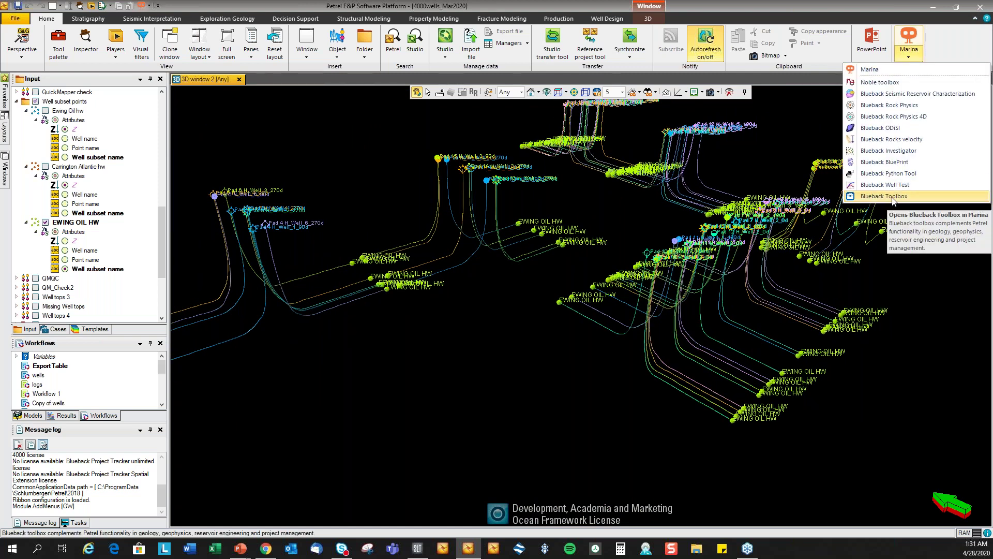
left_click(883, 196)
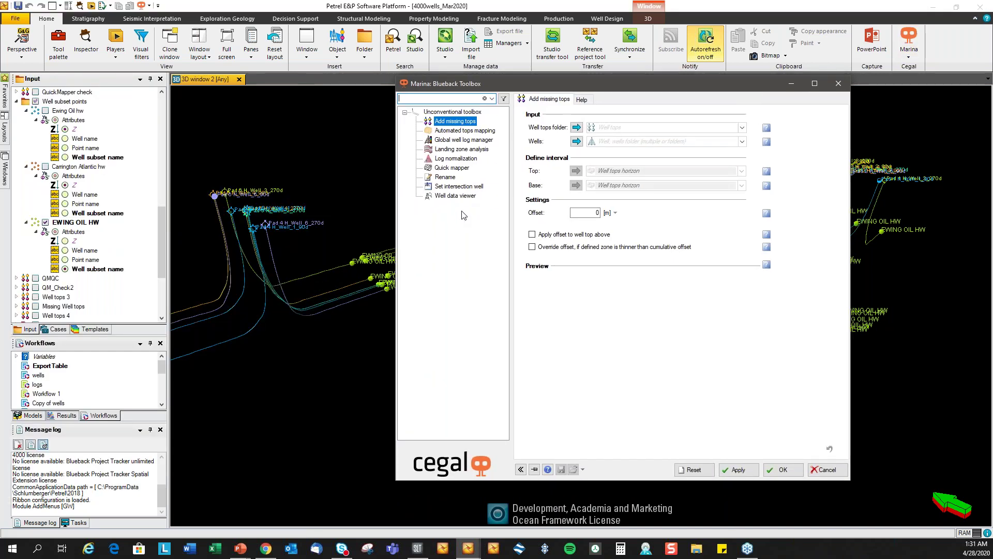
left_click(462, 166)
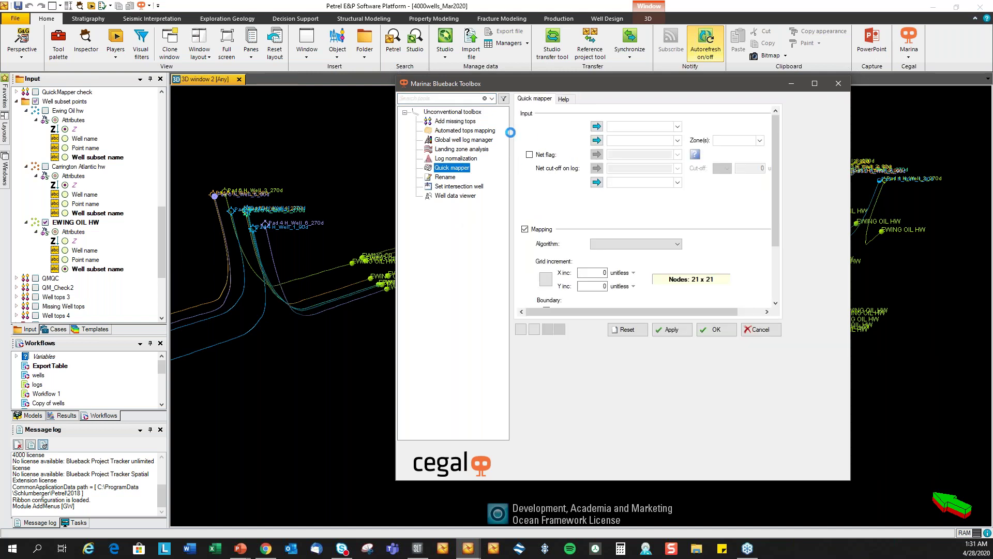
Choose the EWING OIL HW subset as the Quick mapper's input wells and close the toolbox without applying.
left_click(678, 127)
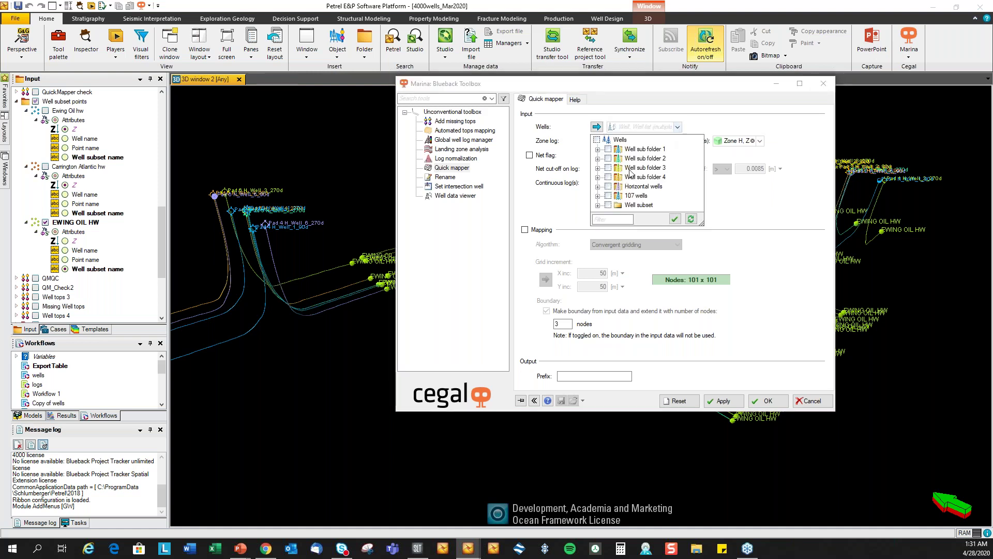
left_click(598, 206)
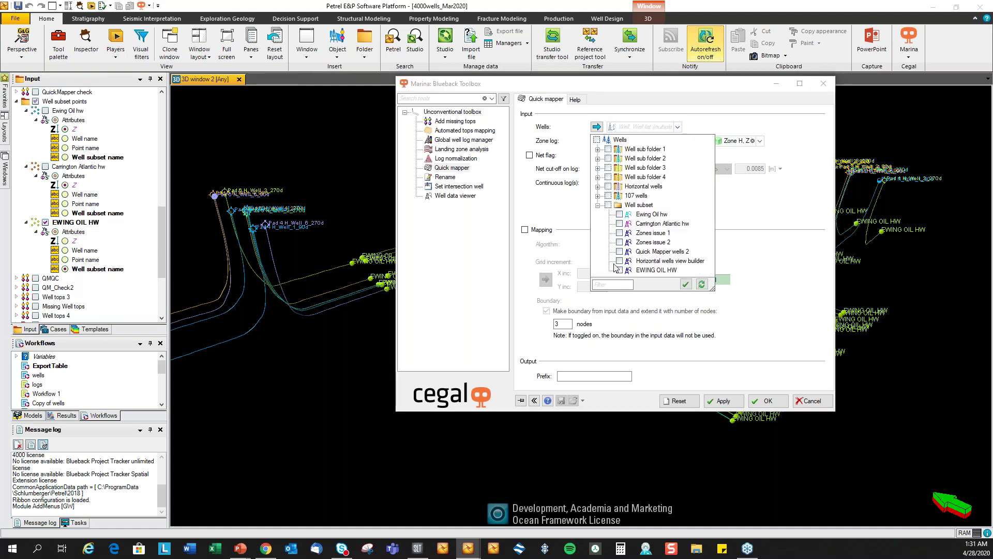
left_click(620, 271)
left_click(686, 284)
left_click_drag(673, 84, 705, 93)
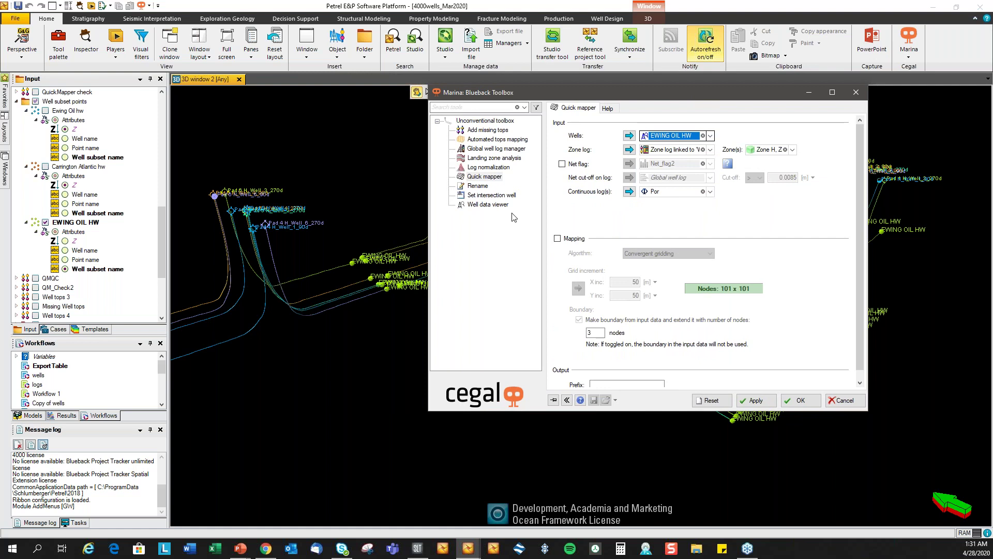
left_click(843, 401)
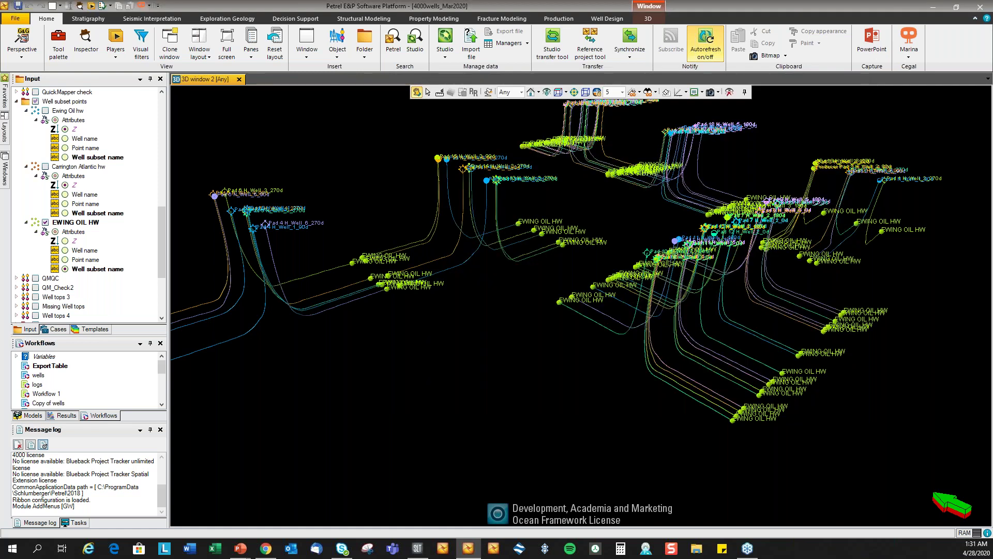